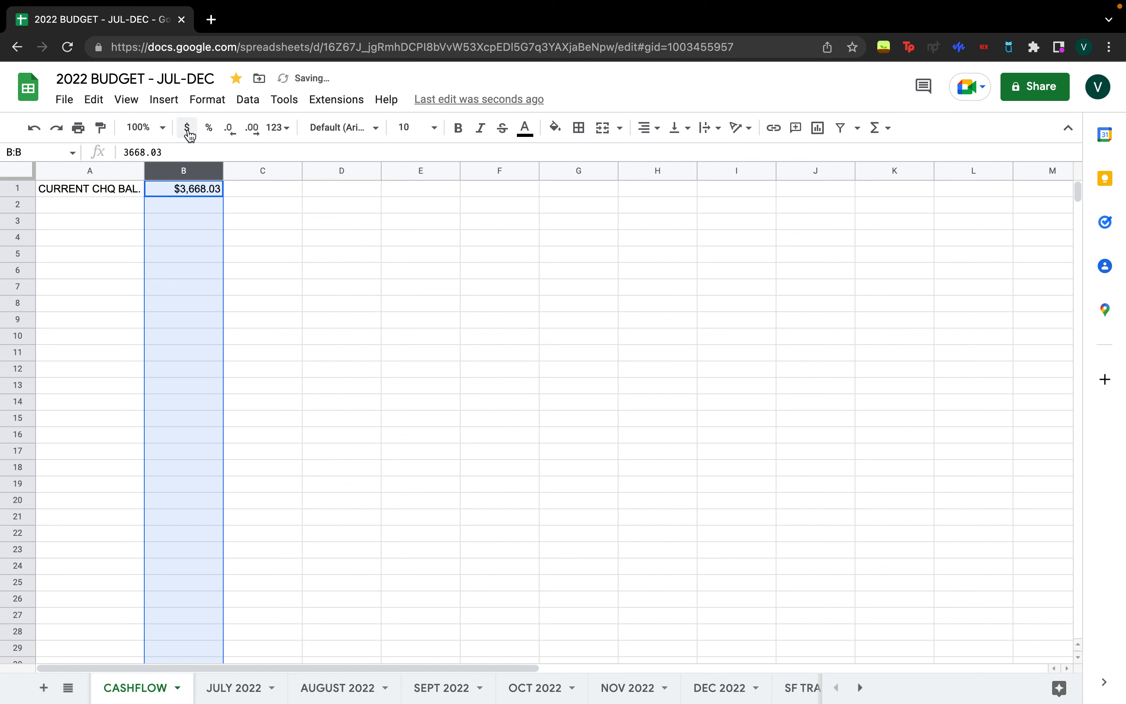
- Insert a blank column before column A and enter the header DATE in cell A1
click(130, 252)
click(111, 205)
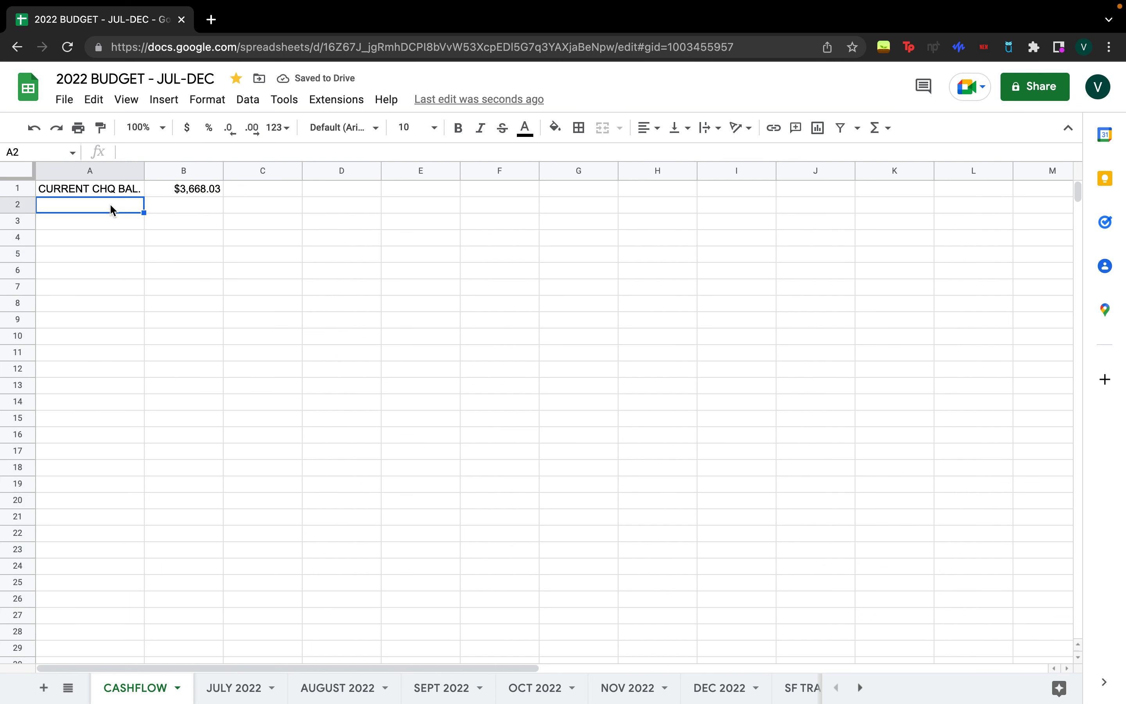
click(122, 174)
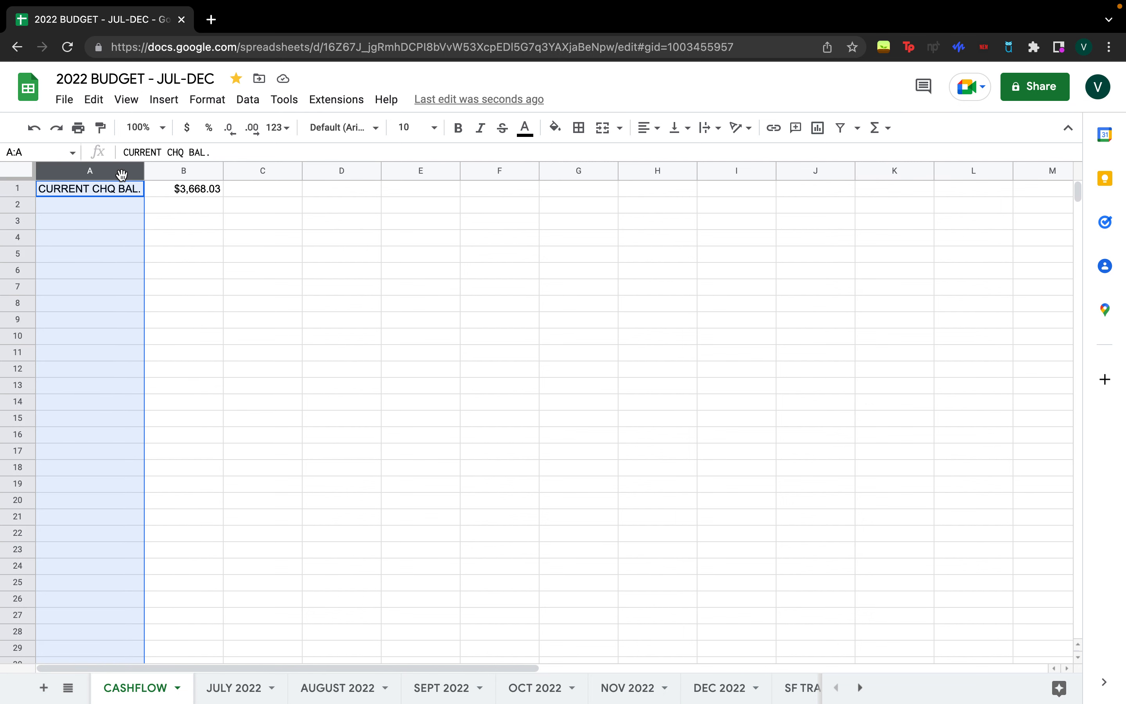
right_click(122, 174)
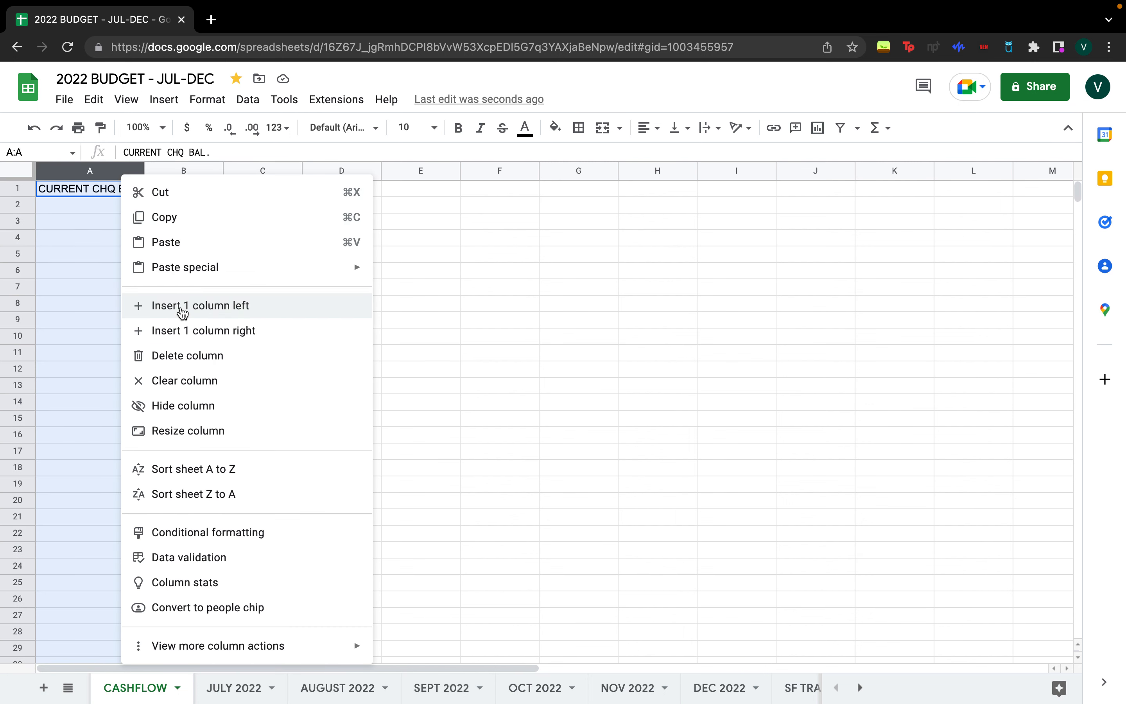
click(182, 308)
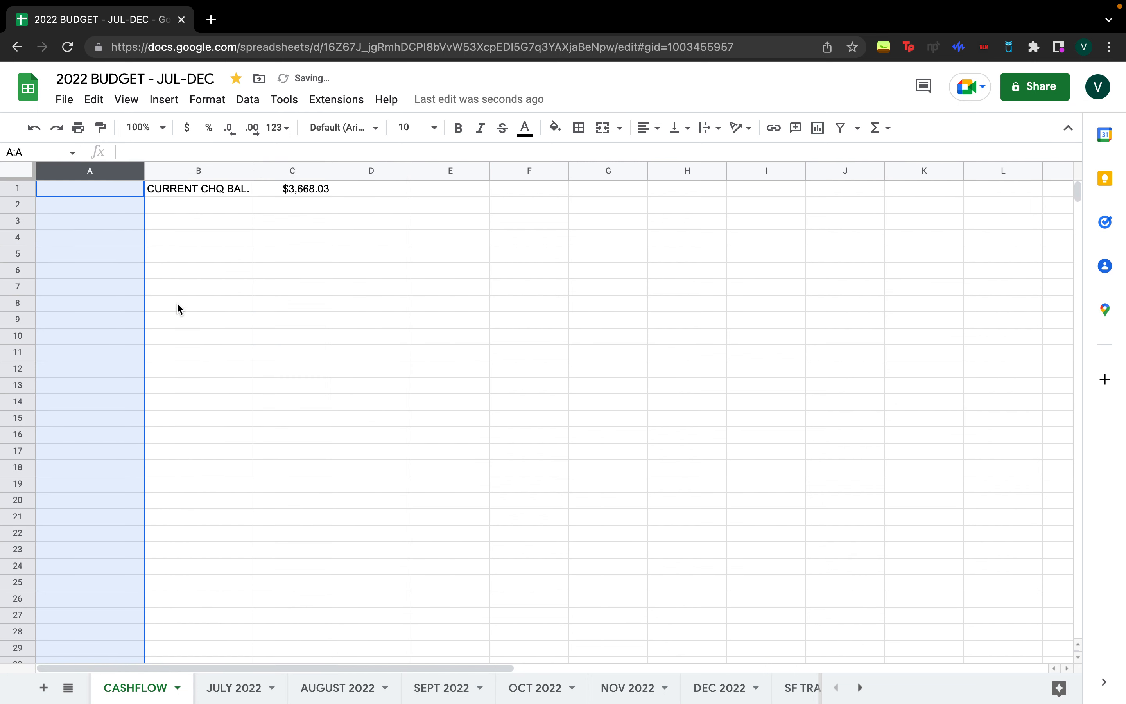
click(112, 191)
text(DATE)
key(Return)
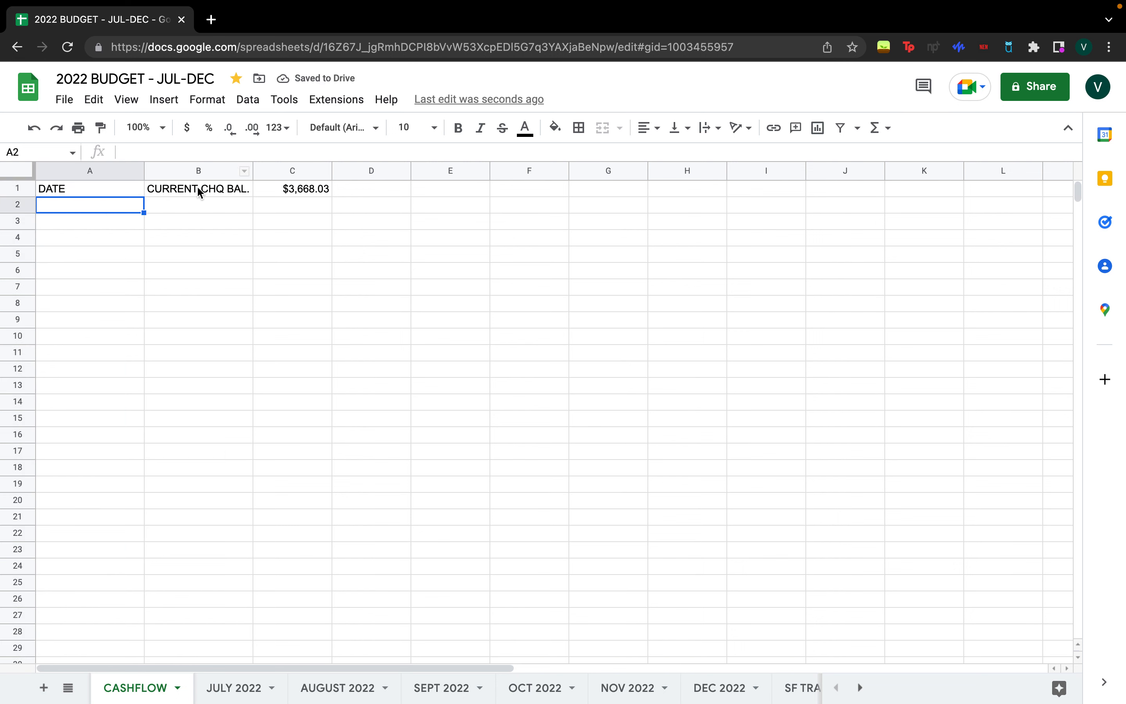
- Move the CURRENT CHQ BAL. label and its amount from B1:C1 down to B2:C2
drag(197, 186, 307, 191)
key(ctrl+c)
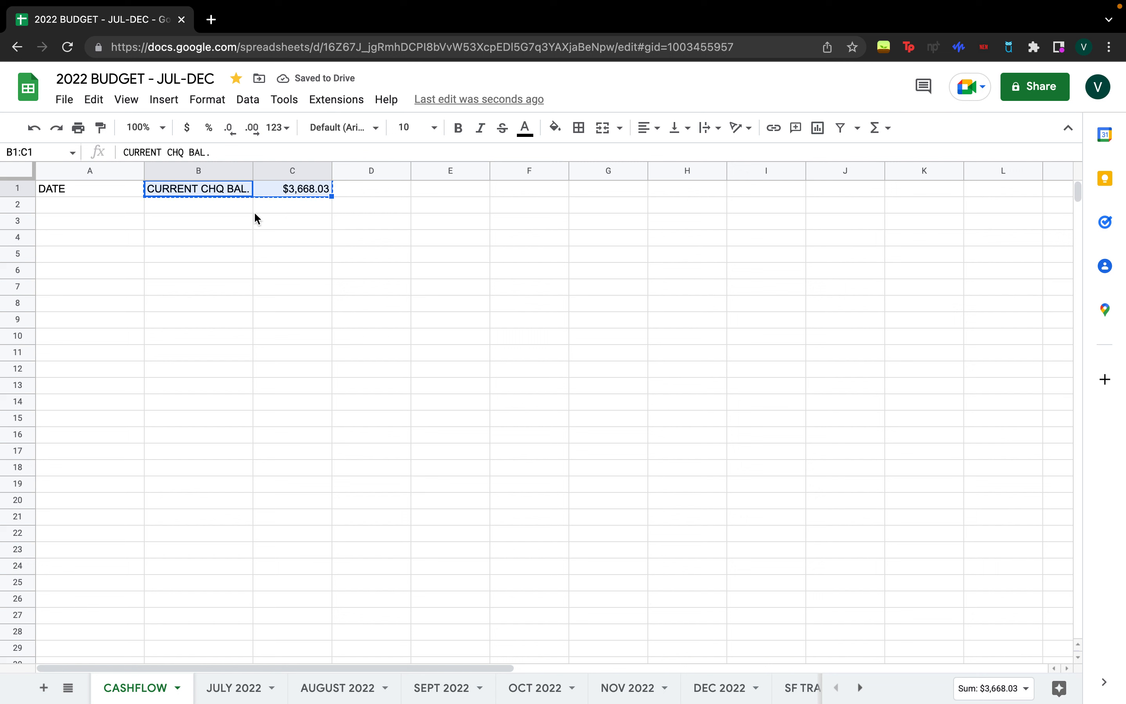
click(250, 213)
key(ctrl+v)
- Enter the date July 28, 2022 in both A2 and A3
click(113, 210)
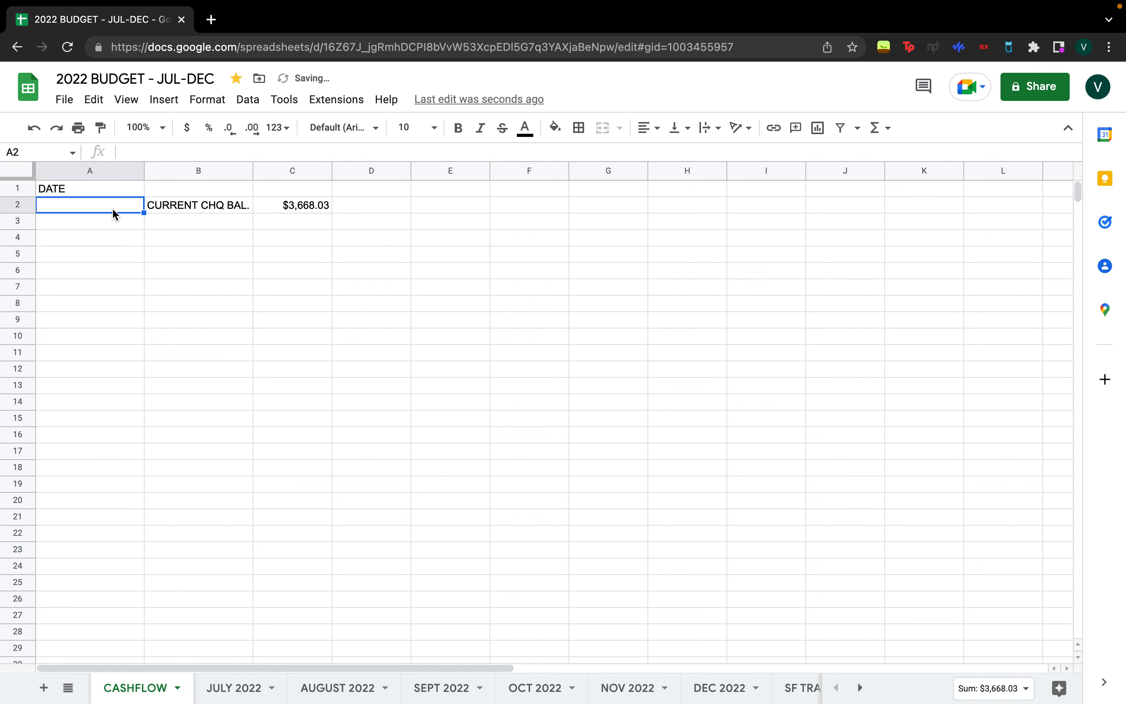
text(JUL)
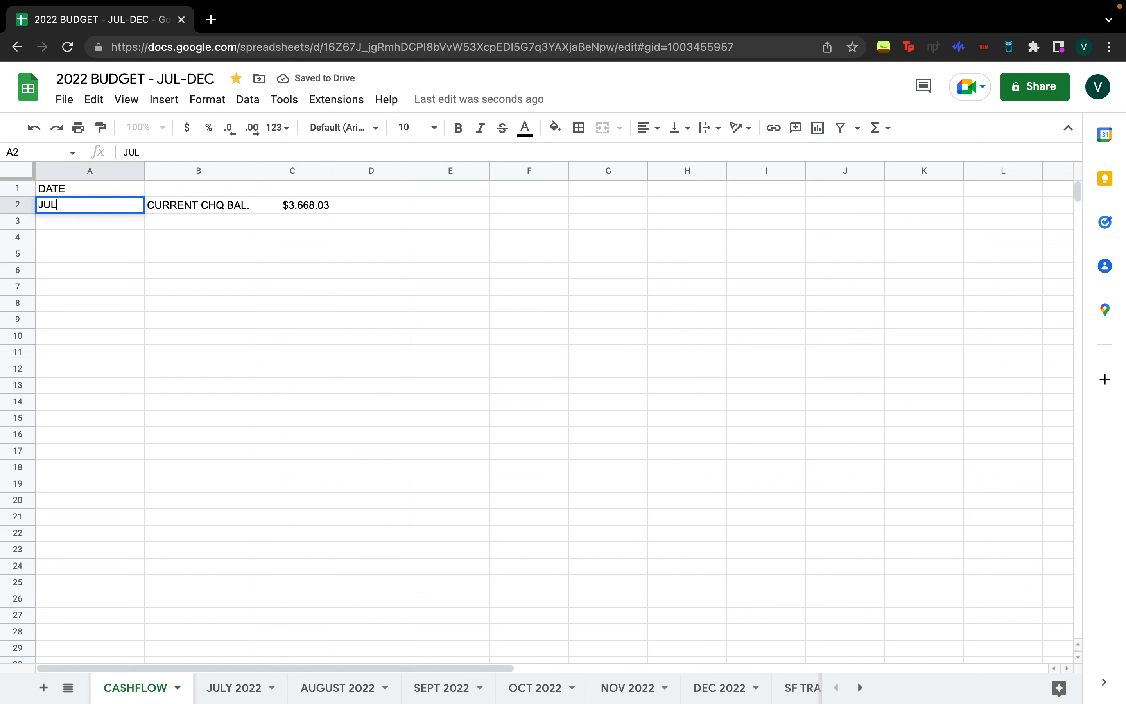
text(Y 28, 2022)
key(Return)
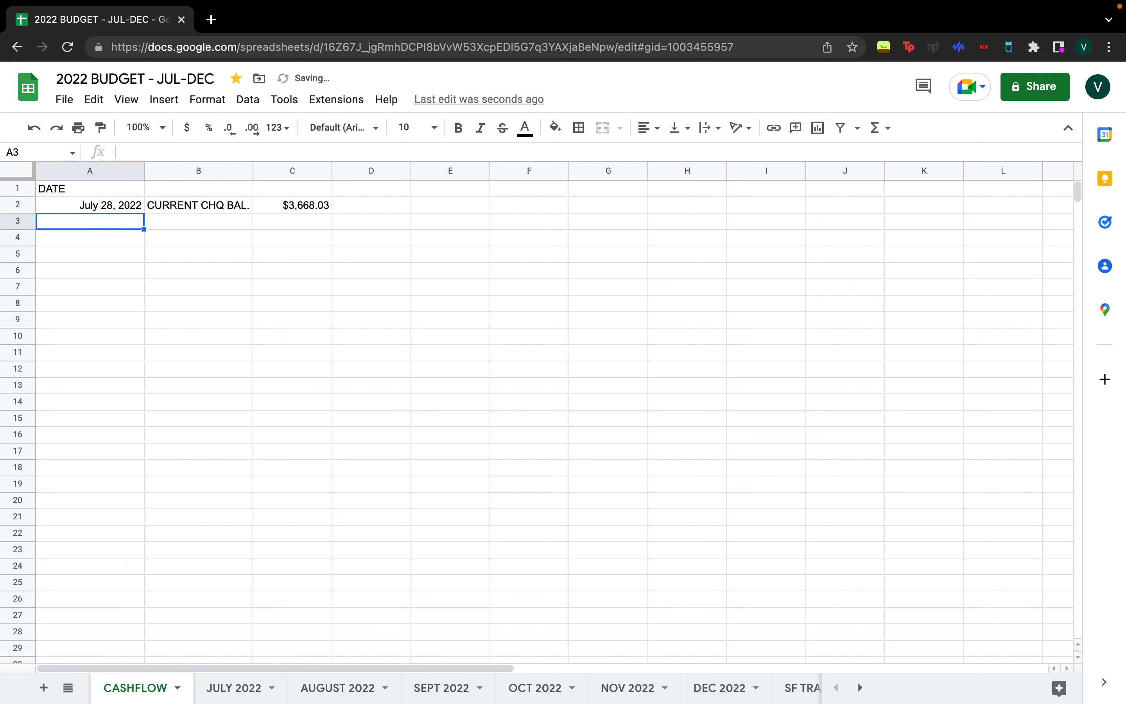
text(JULY 28,)
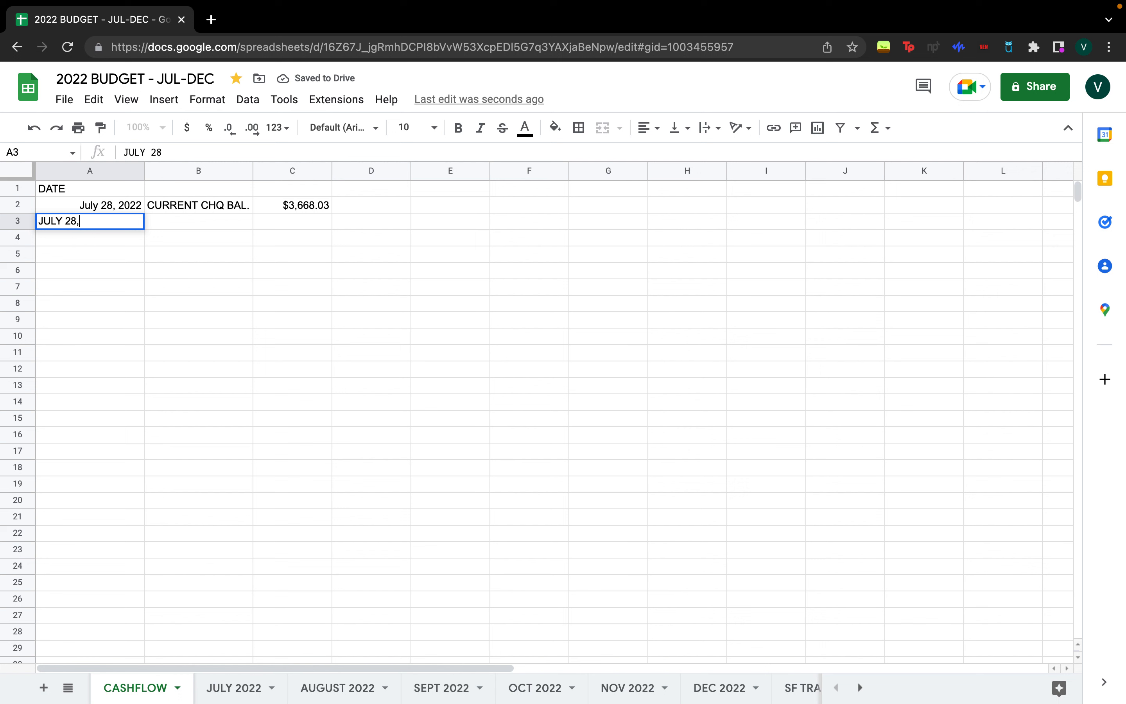
text( 2022)
key(Return)
- Enter Credit Card Payment in B3 with an amount of -849.36 in C3
key(Up)
key(Right)
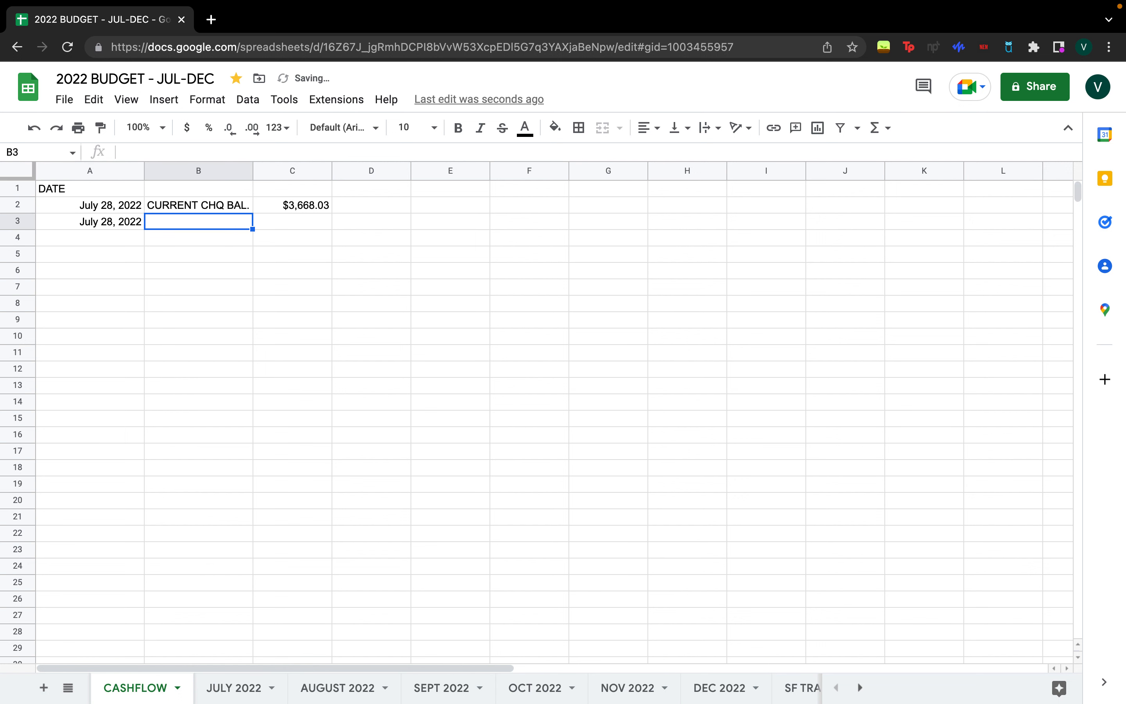
text(Credit Card Payment)
key(Tab)
text(-849)
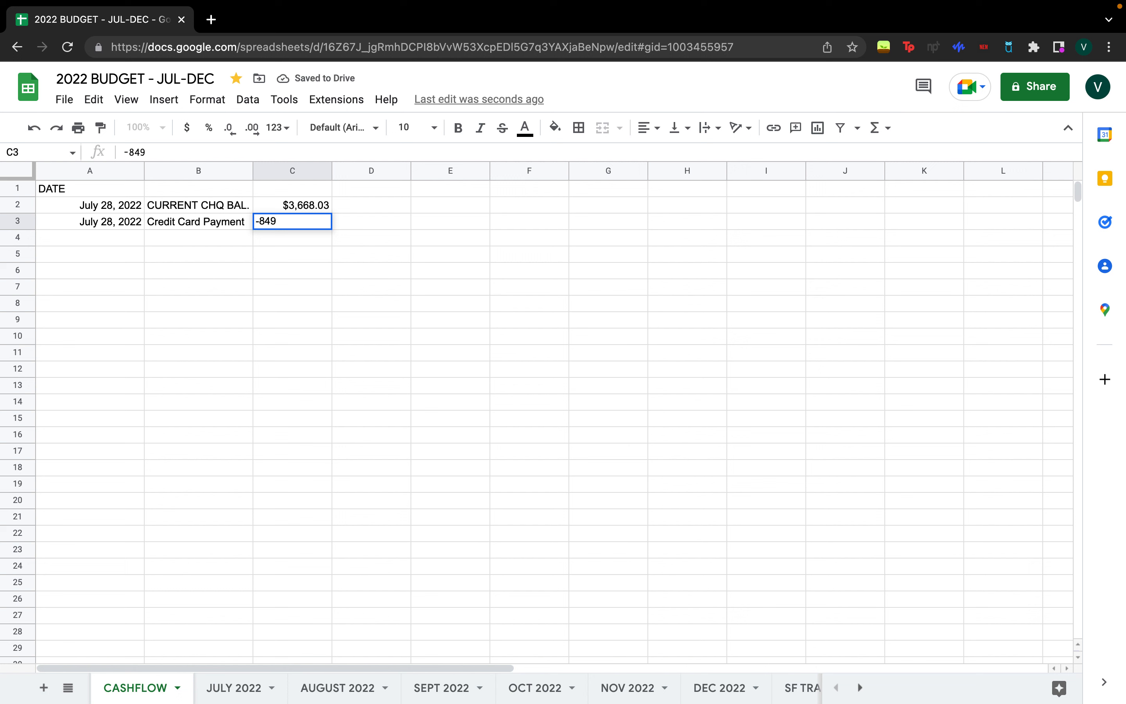
text(.36)
key(Return)
- Apply the Accounting number format to the whole of column C
click(286, 169)
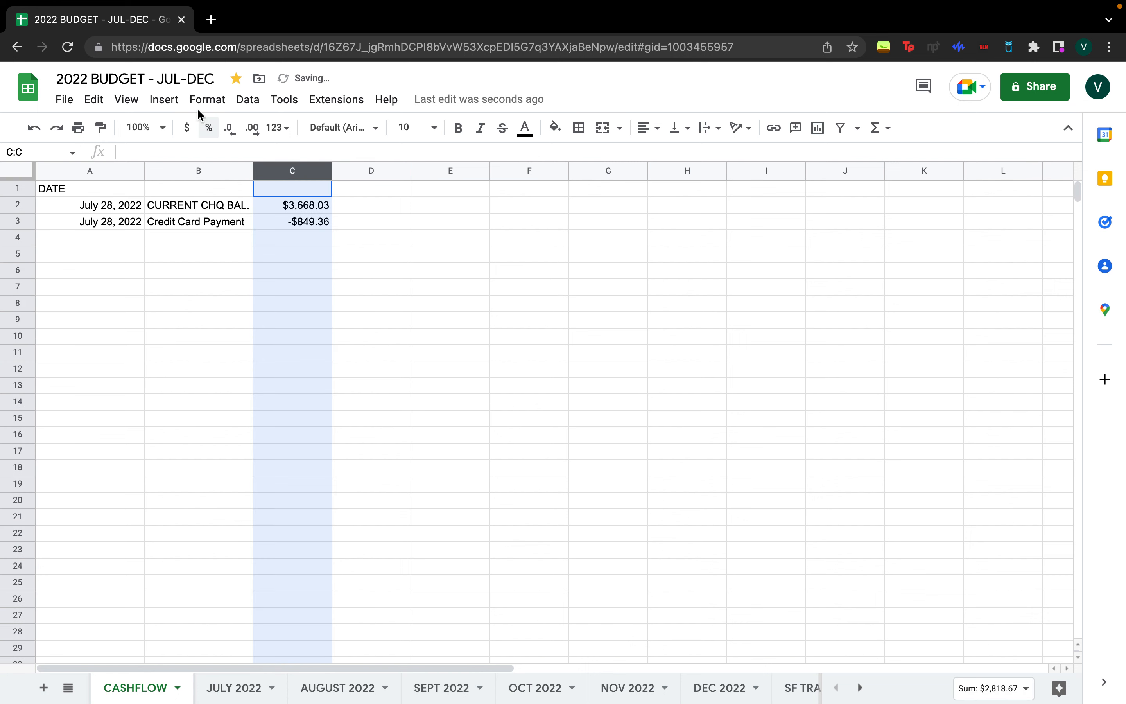
click(208, 97)
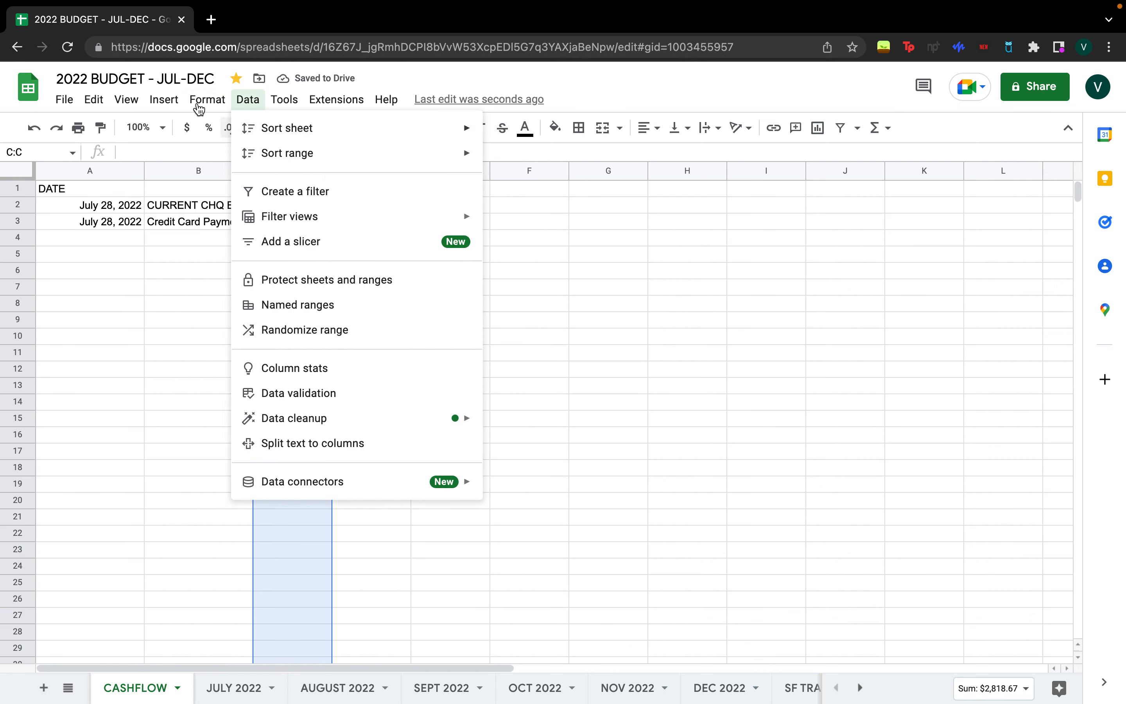
mouse_move(199, 110)
mouse_move(257, 167)
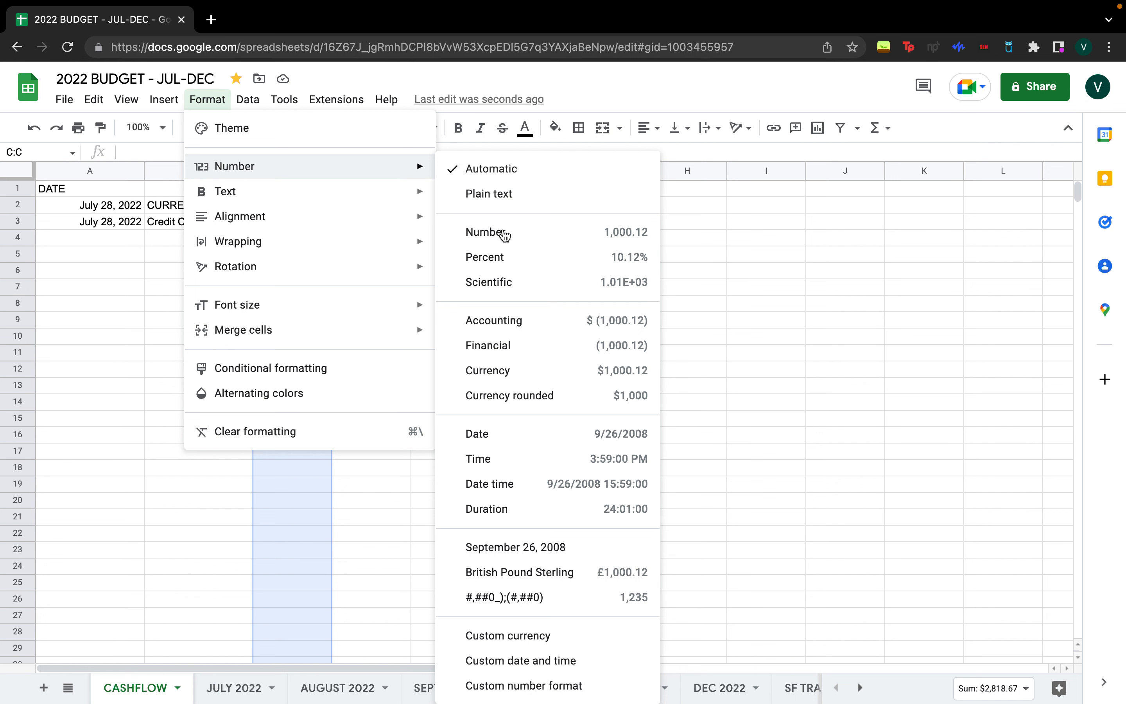
click(507, 321)
click(342, 251)
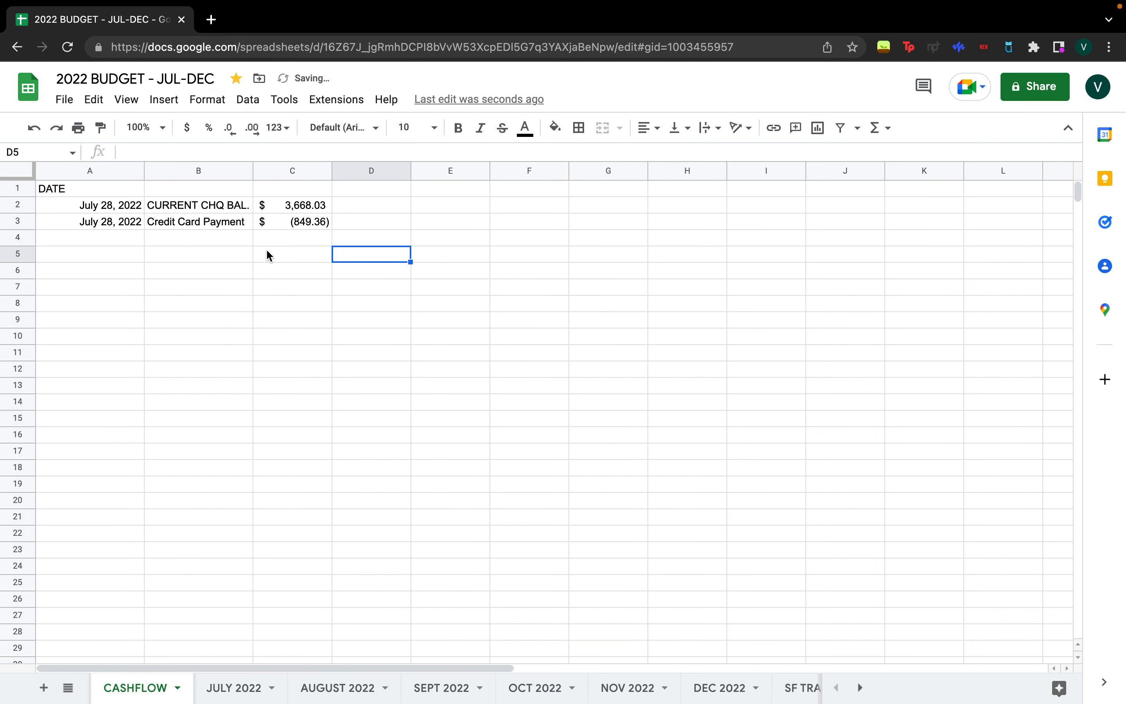
- Examine the JULY 2022 and AUGUST 2022 sheets, including the August paycheque dates and amounts
click(120, 243)
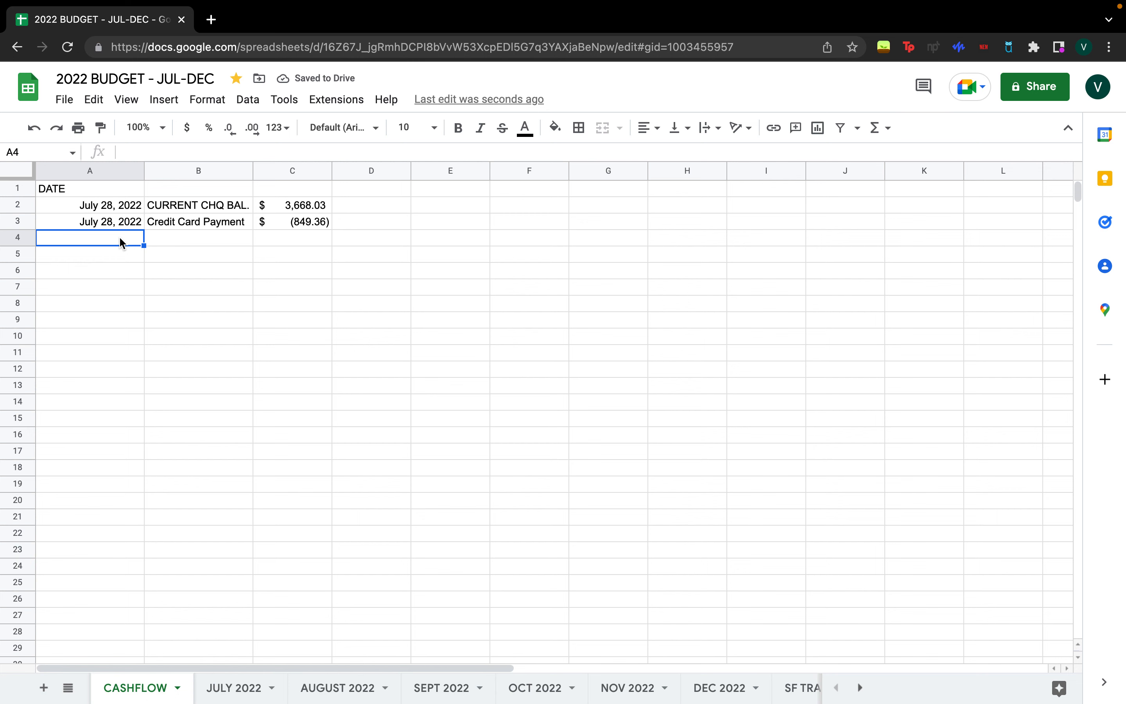
mouse_move(611, 5)
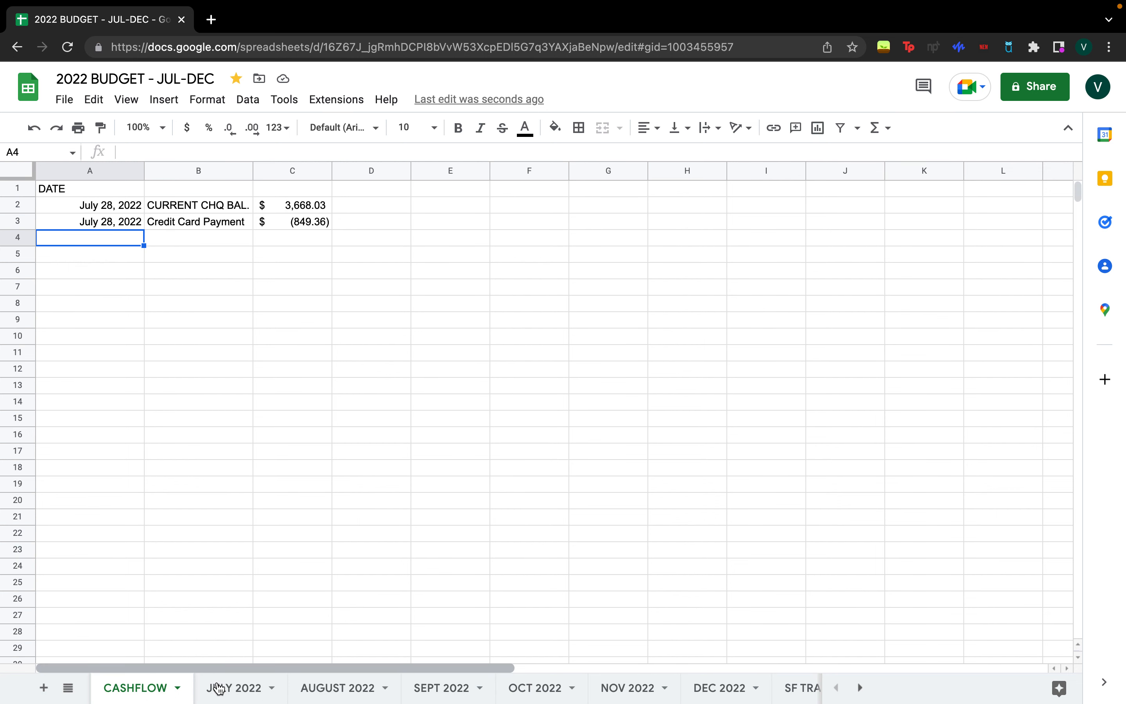
click(223, 690)
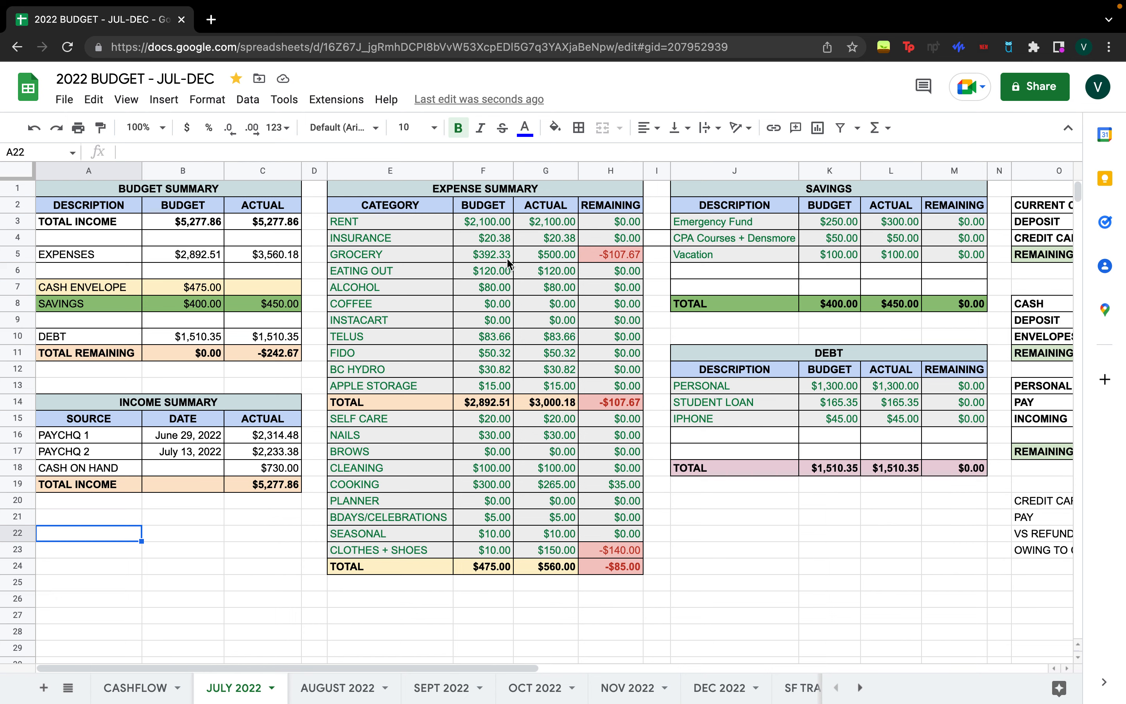
click(344, 698)
click(58, 567)
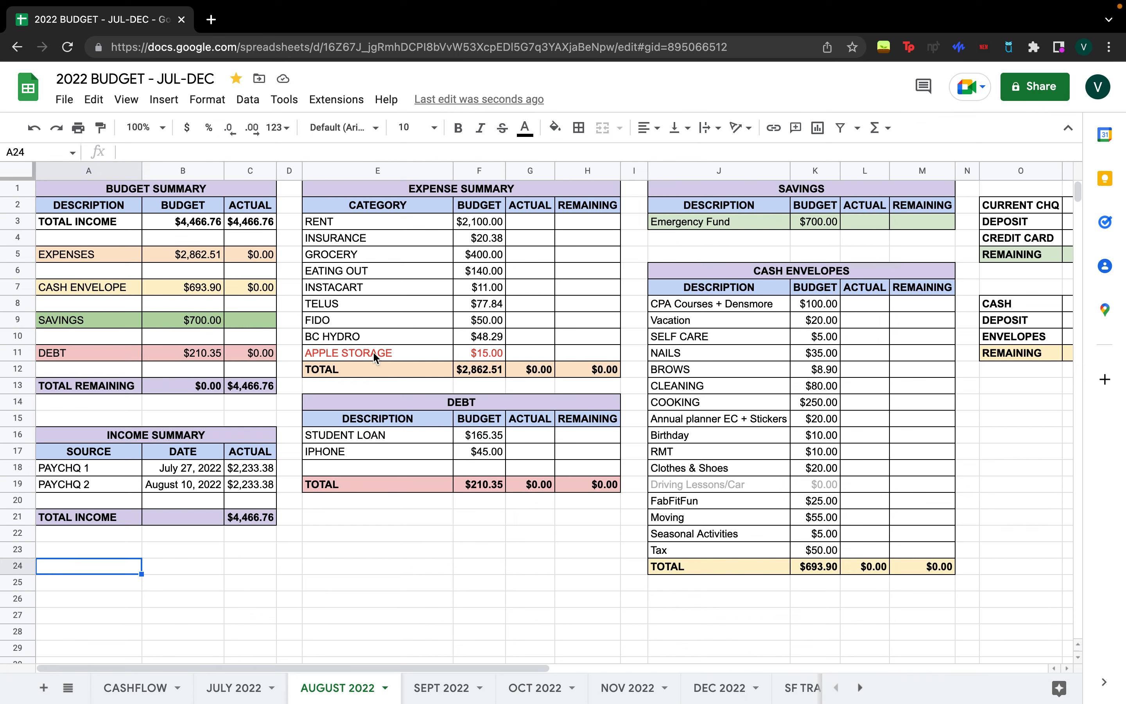
click(255, 470)
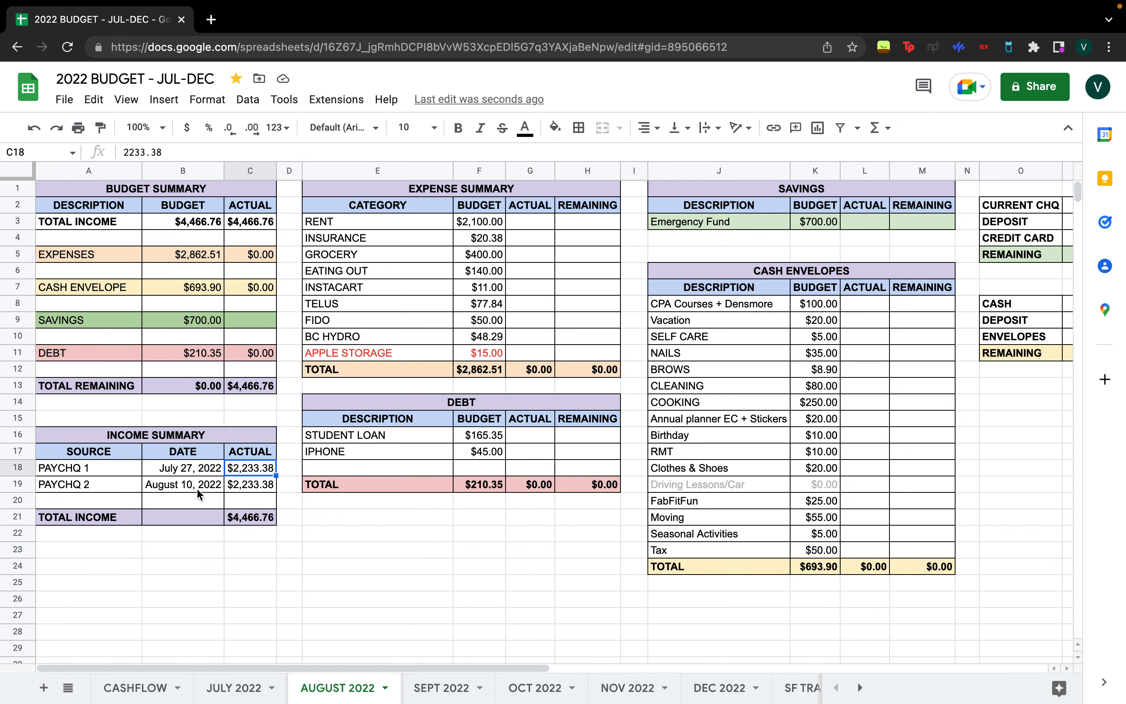
- Try to copy the PAYCHQ 2 date and amount from AUGUST 2022 into CASHFLOW at A7, then undo the paste
drag(200, 489, 231, 492)
key(super+c)
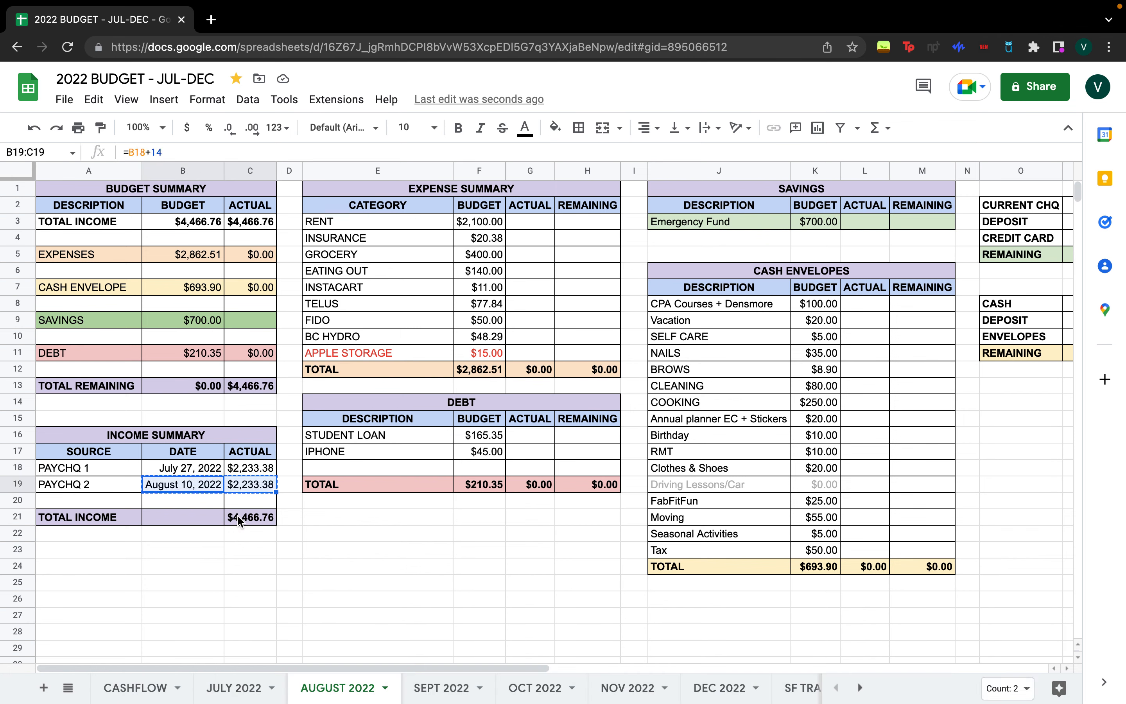
click(140, 692)
click(117, 287)
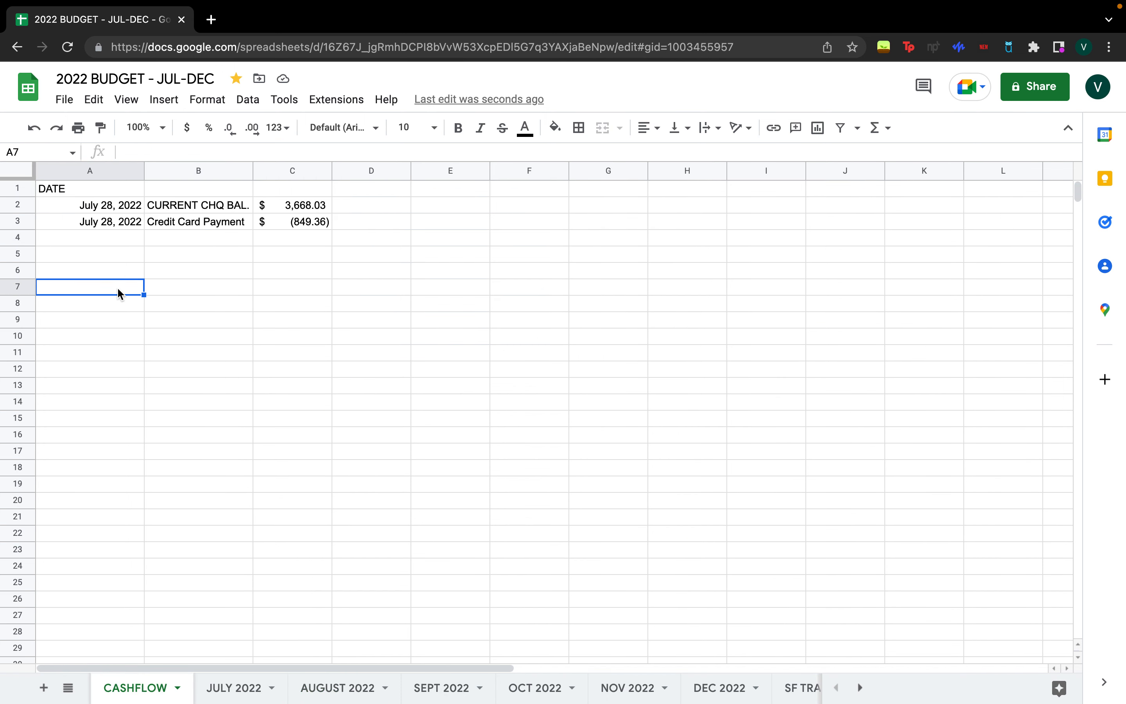
key(super+v)
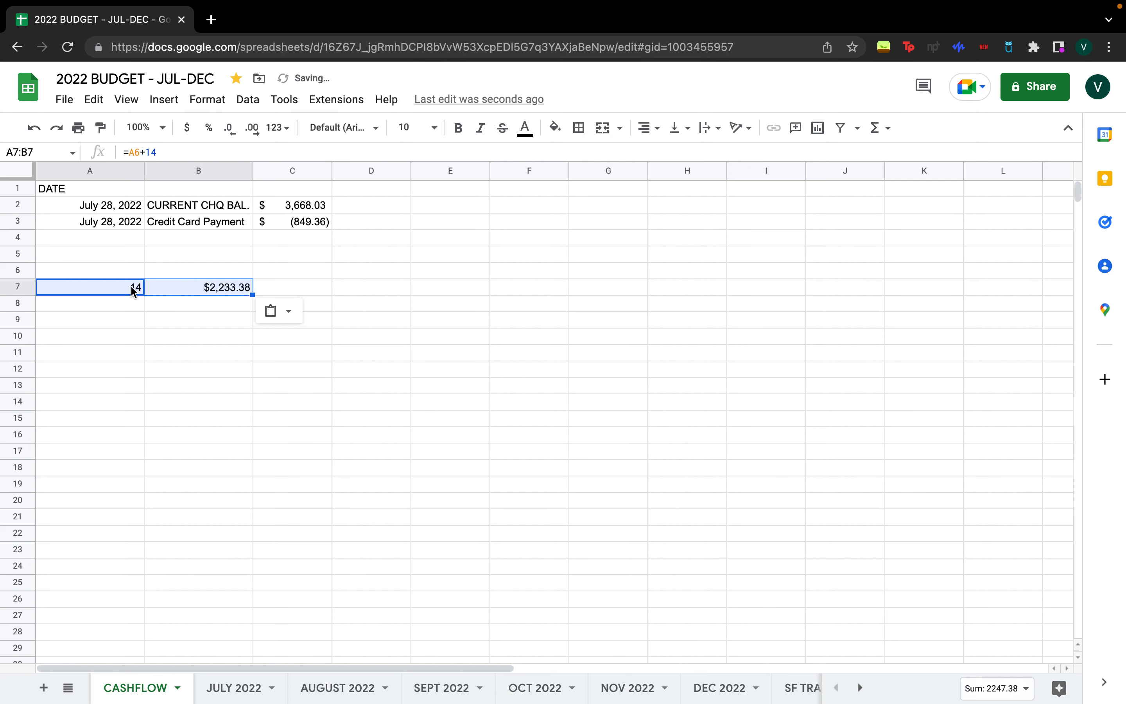
click(134, 291)
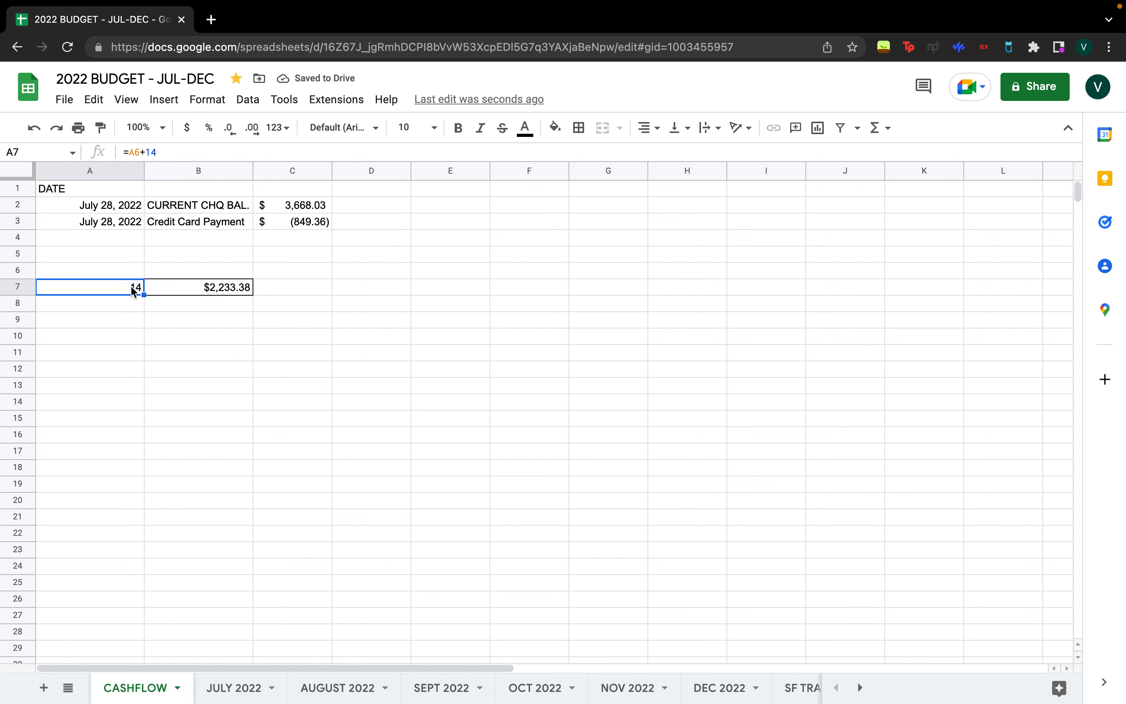
key(super+z)
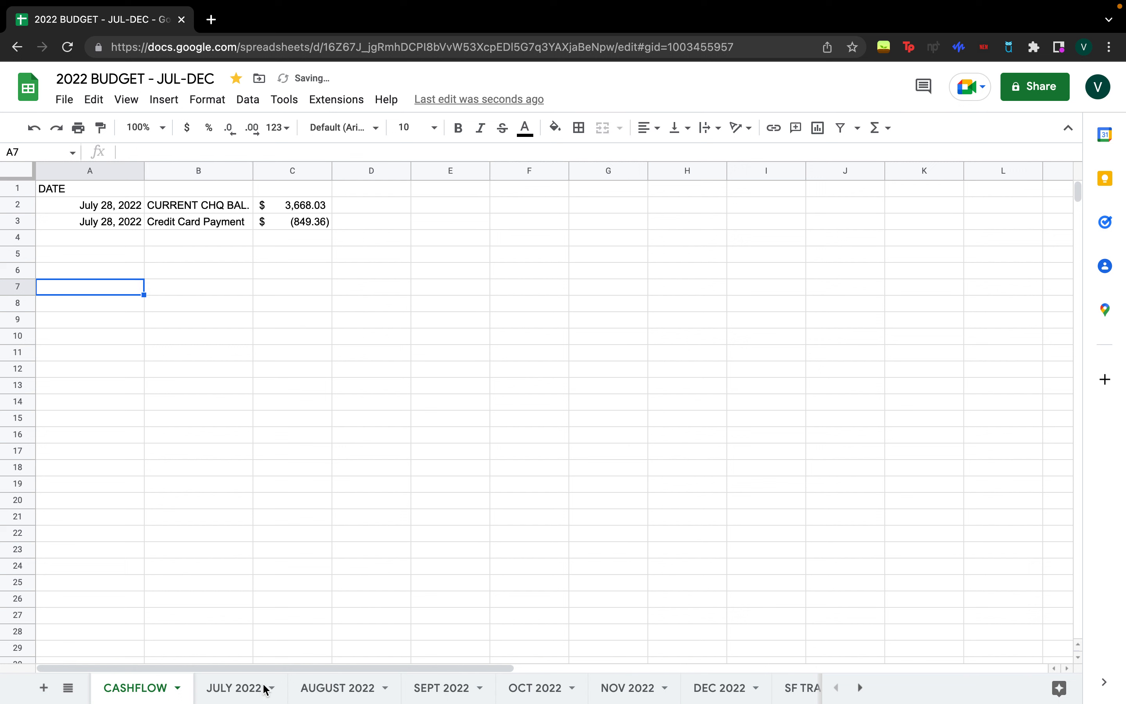
- Copy only the PAYCHQ 2 amount from the income summary on the AUGUST 2022 sheet
click(338, 698)
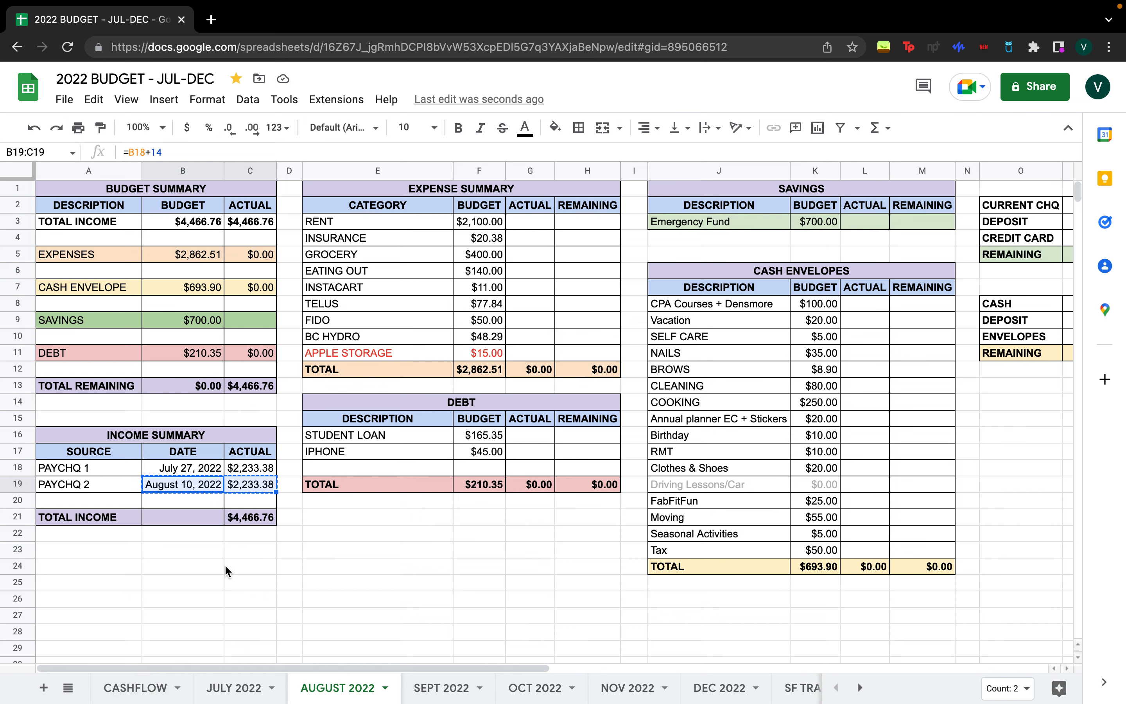
click(252, 490)
key(ctrl+c)
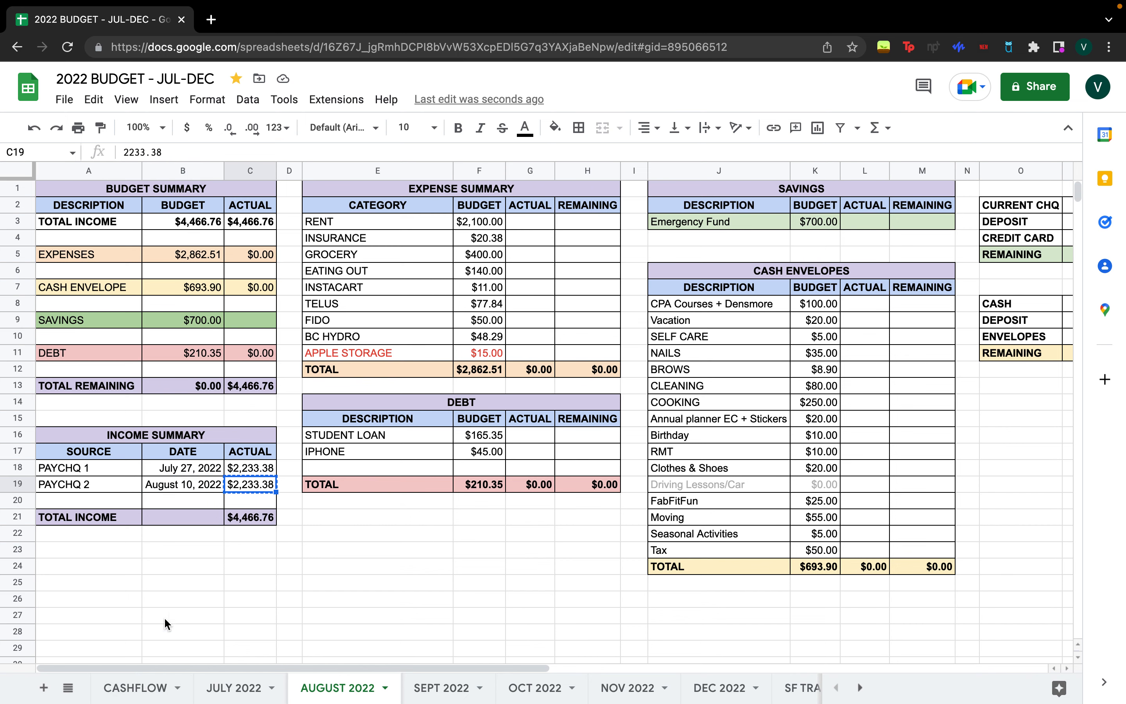
- On the CASHFLOW sheet, fill the date in A3 down day by day to August 15, 2022 in A21
click(135, 688)
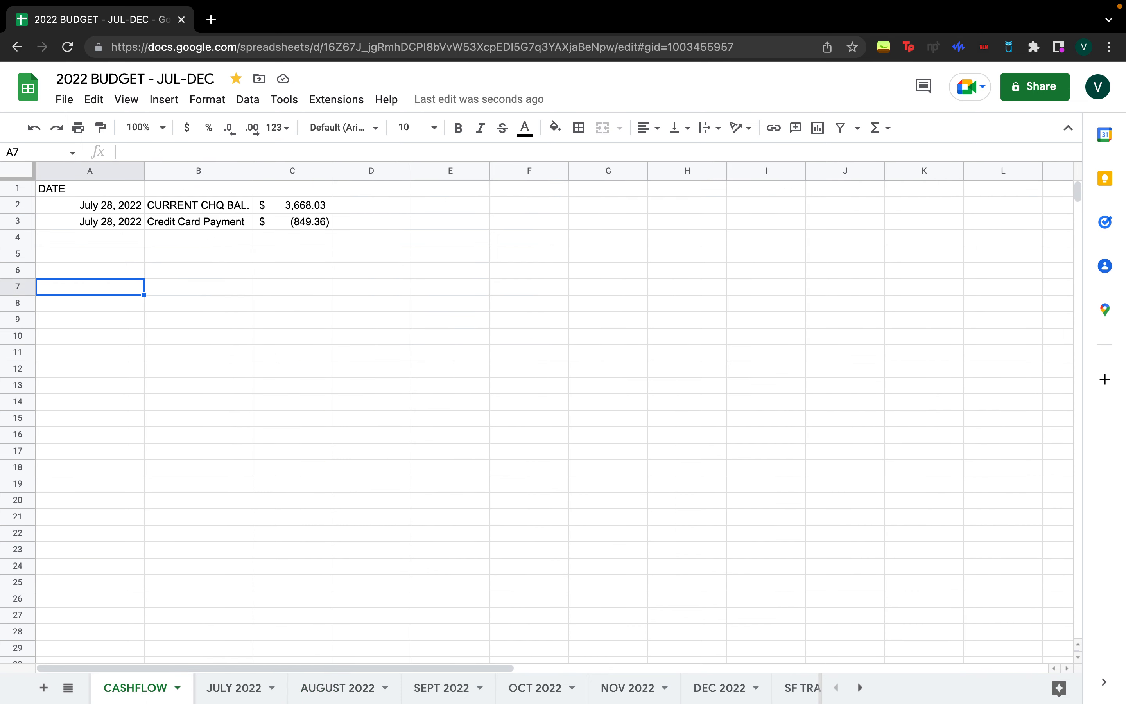
click(140, 222)
drag(143, 229, 142, 517)
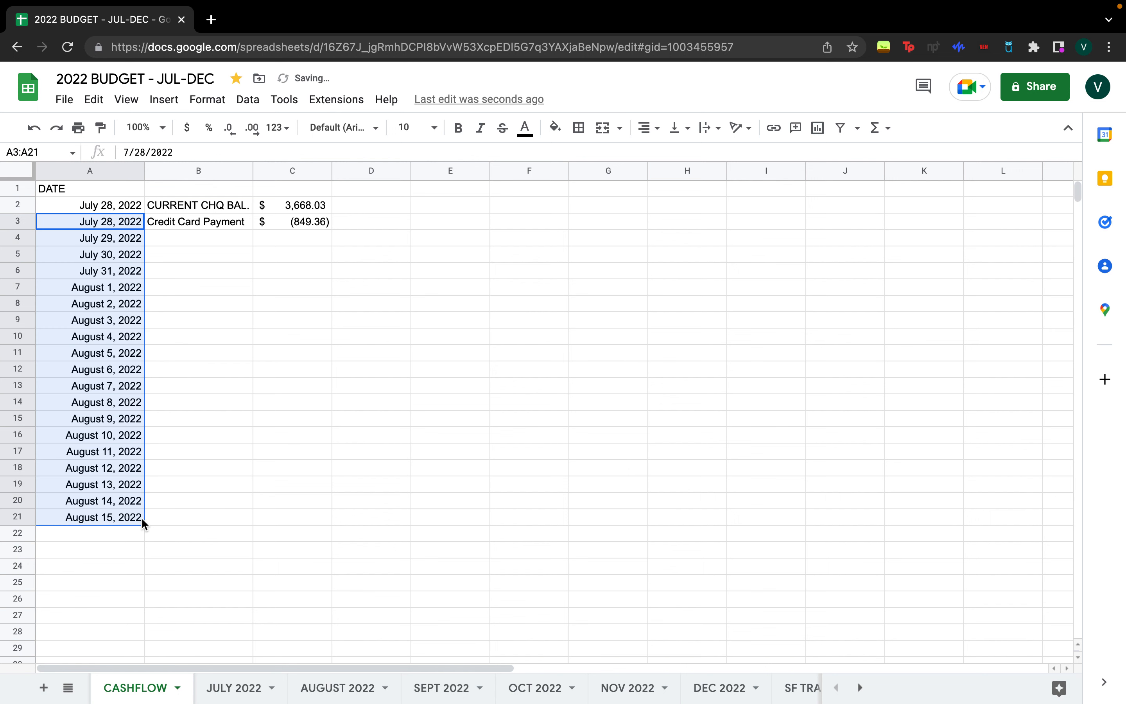
- Enter RENT in the August 1, 2022 row with an amount of -2100 in column C
click(178, 284)
text(renb)
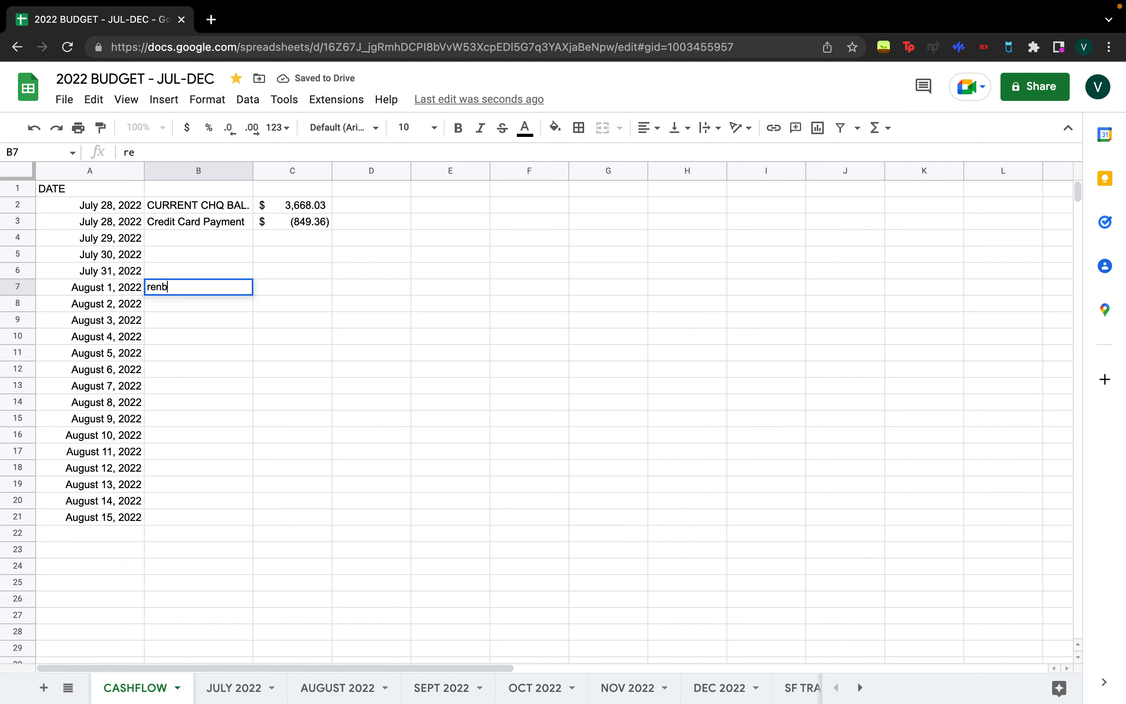
key(BackSpace)
key(BackSpace)
key(BackSpace)
text(RENT)
key(Tab)
text(-2100)
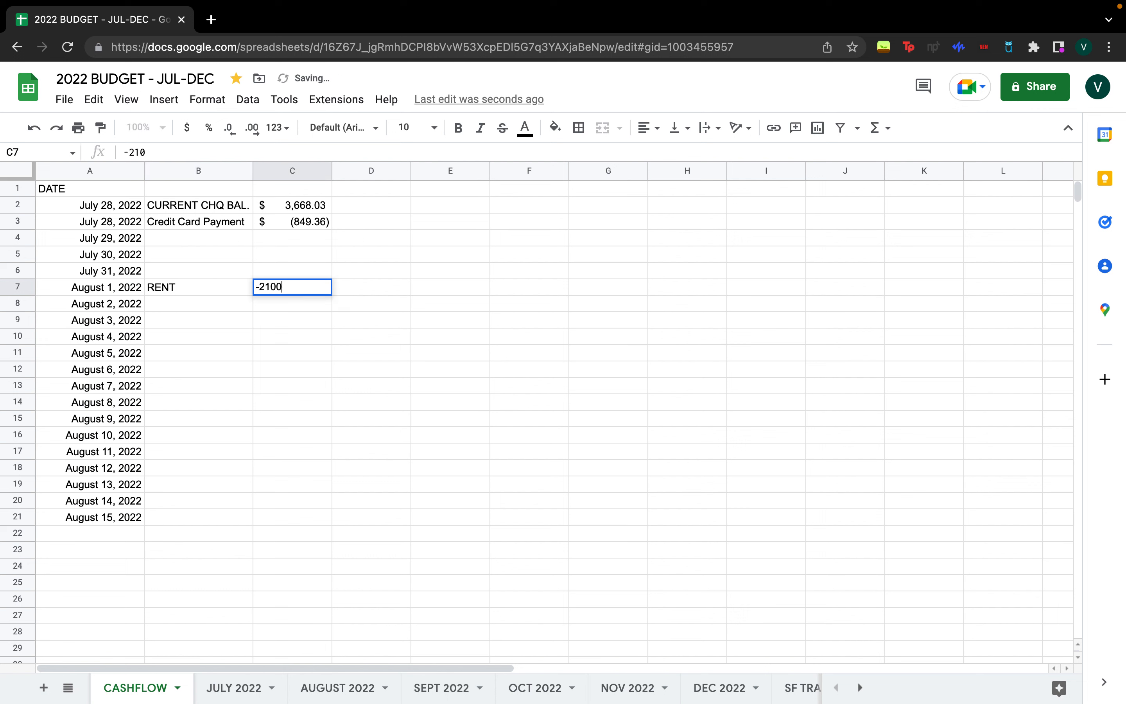
key(Return)
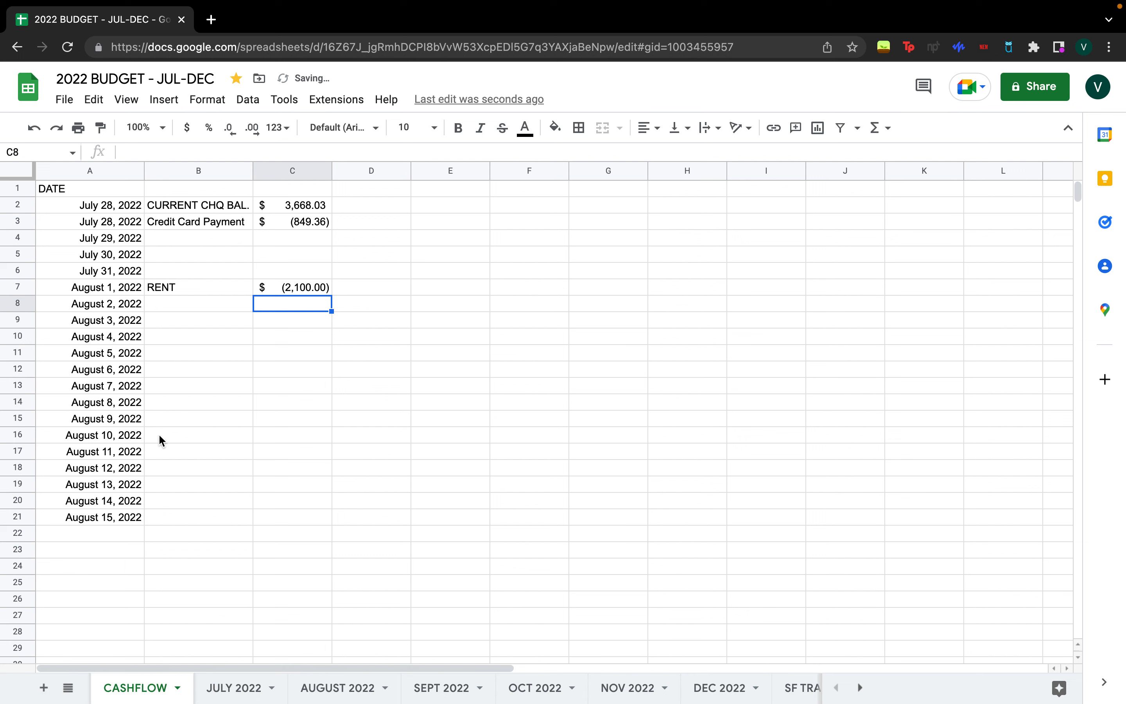
- Label the August 10, 2022 row PAYDAY and link its column C amount to the PAYCHQ 2 actual in AUGUST 2022 cell C19
click(160, 437)
text(PAY)
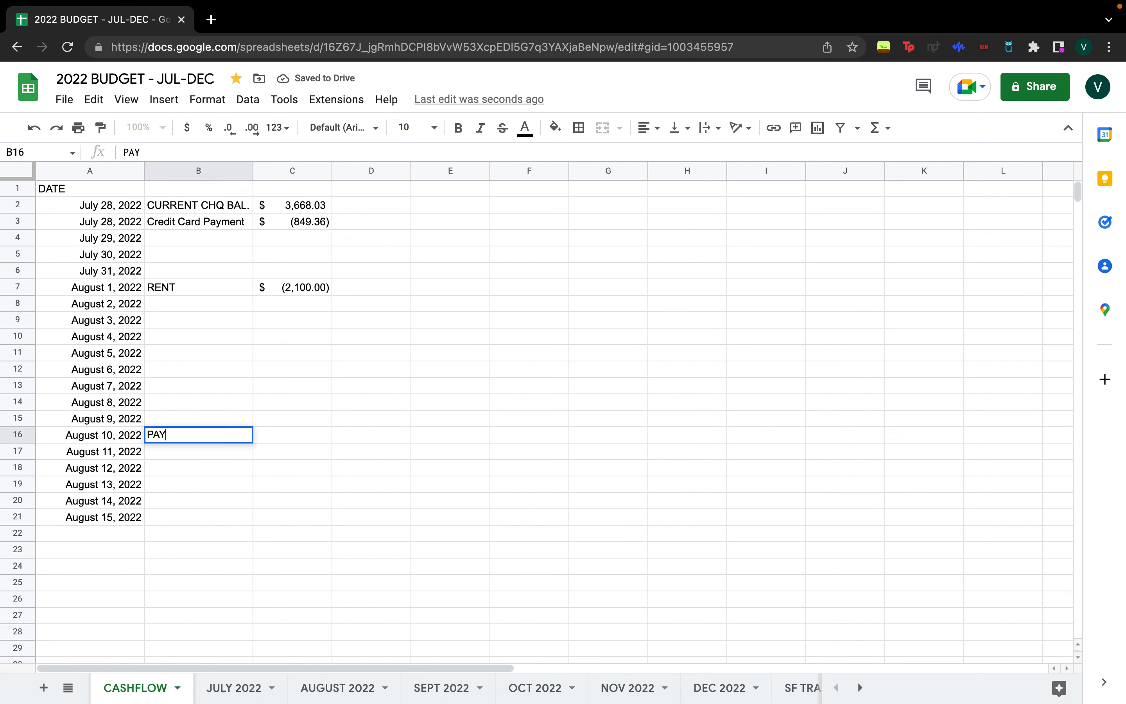
text(DAY)
key(Tab)
text(=)
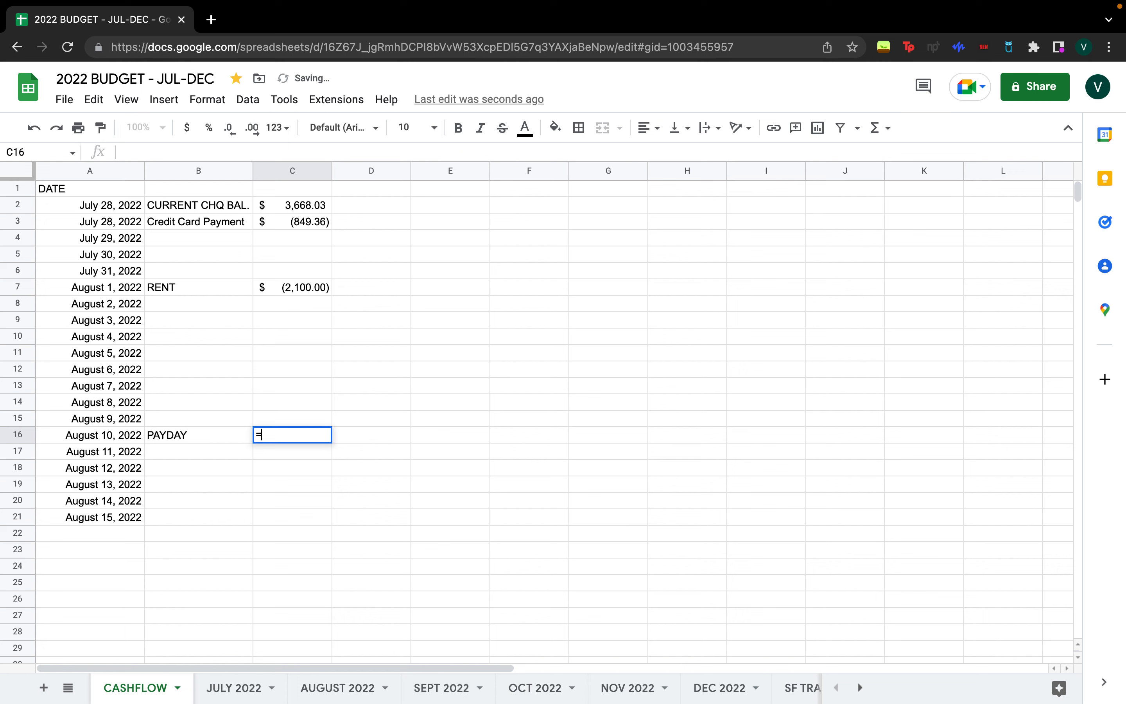
click(344, 689)
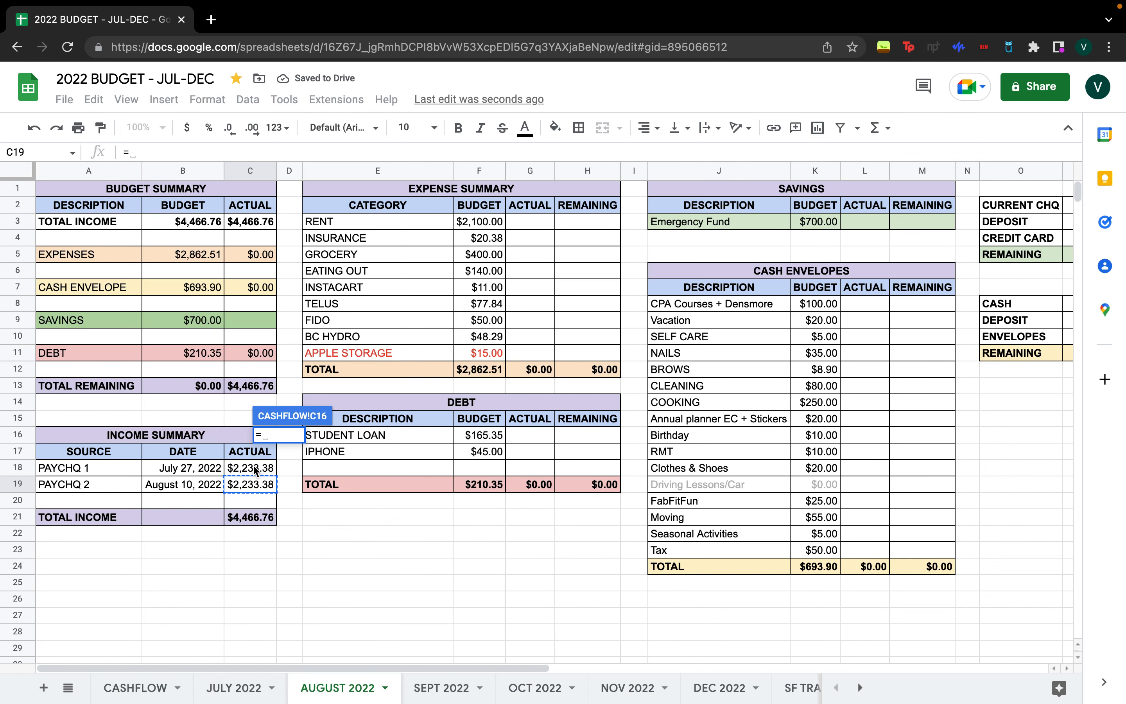
click(254, 484)
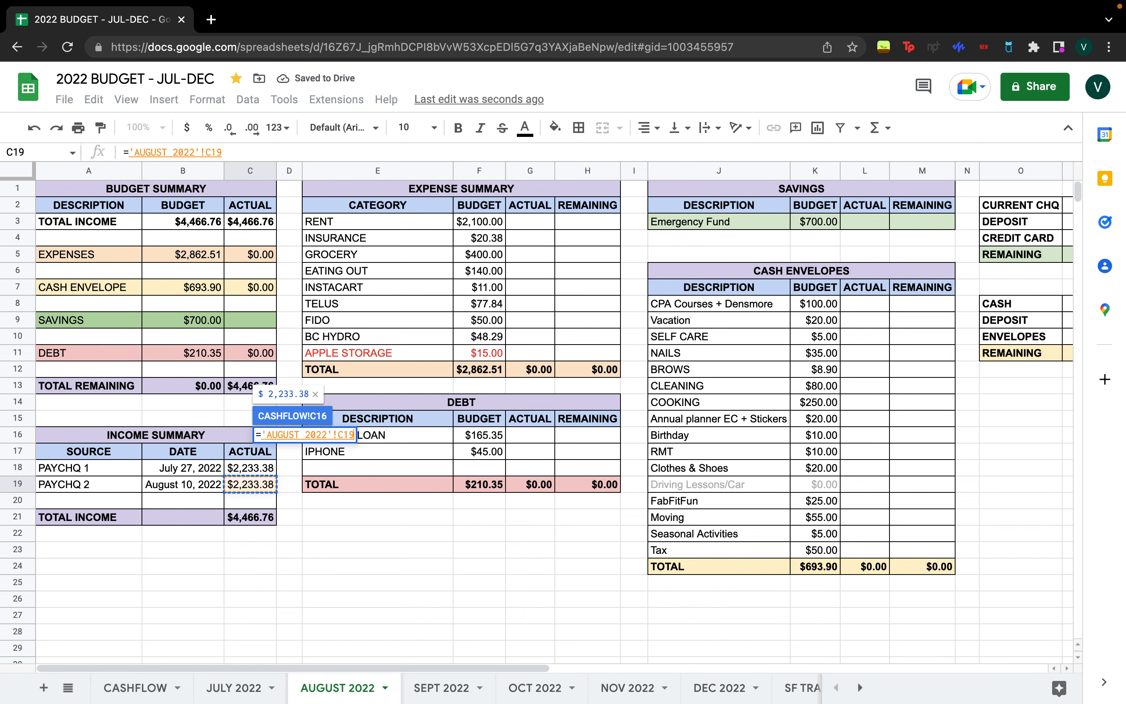
key(Return)
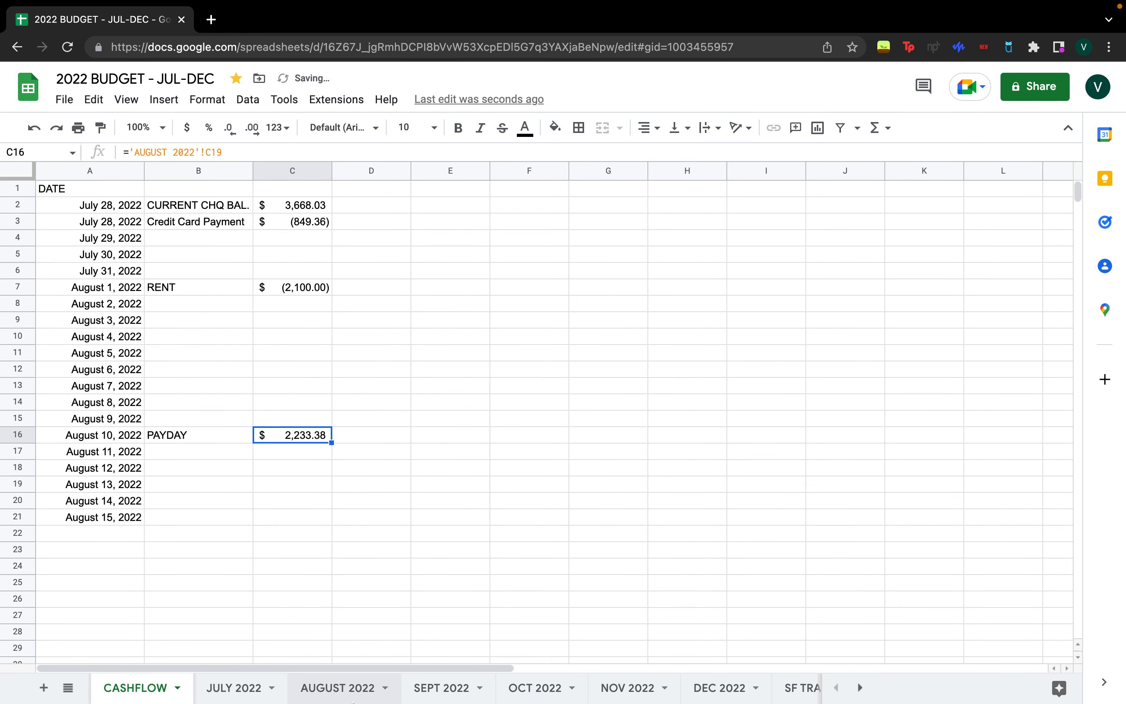
- Enter INSURANCE as plain text in the August 2, 2022 row, then view the AUGUST 2022 sheet
click(192, 309)
text(INSURA)
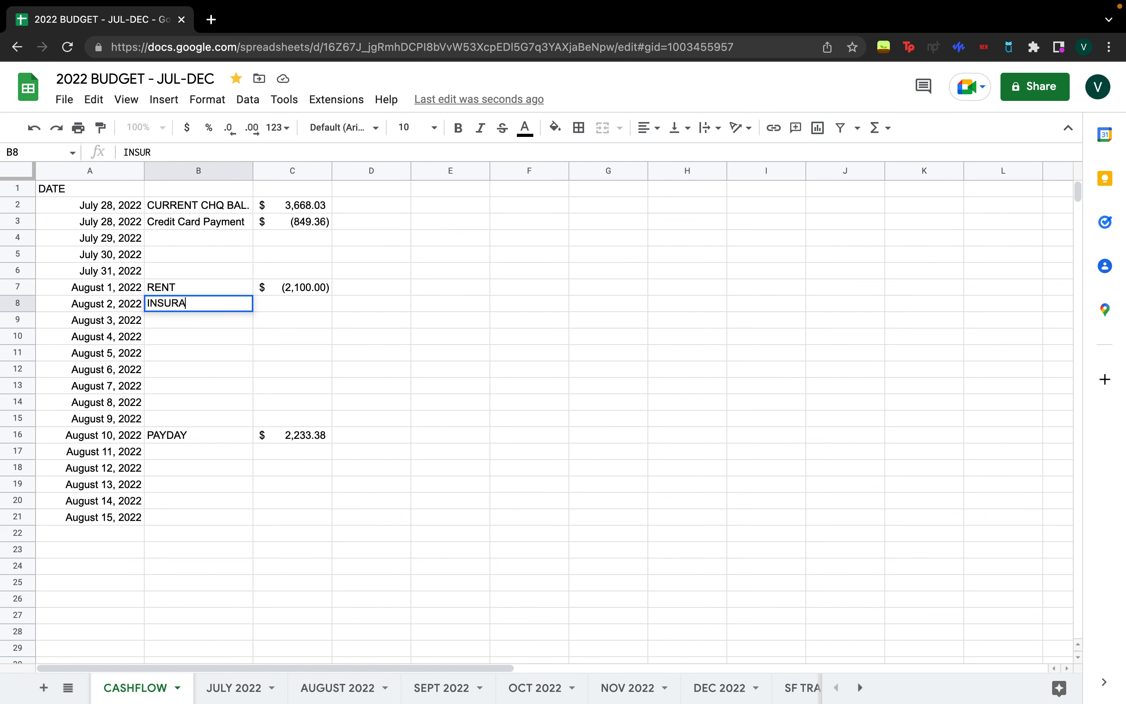
text(NCE)
key(Return)
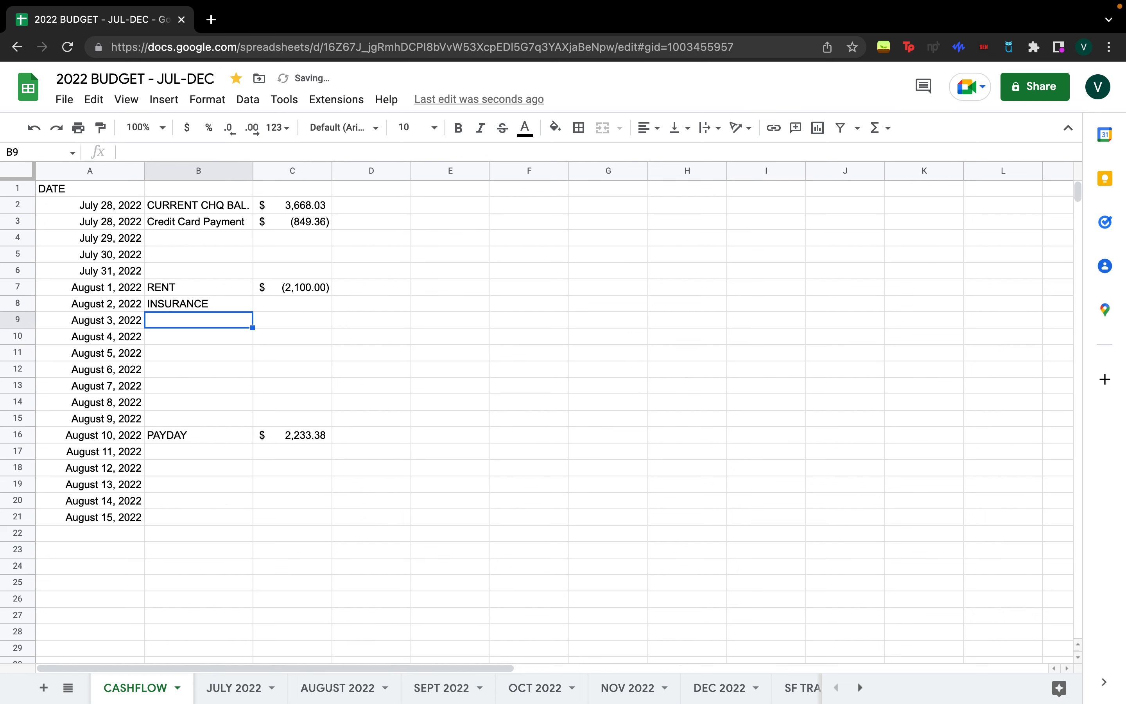
click(359, 698)
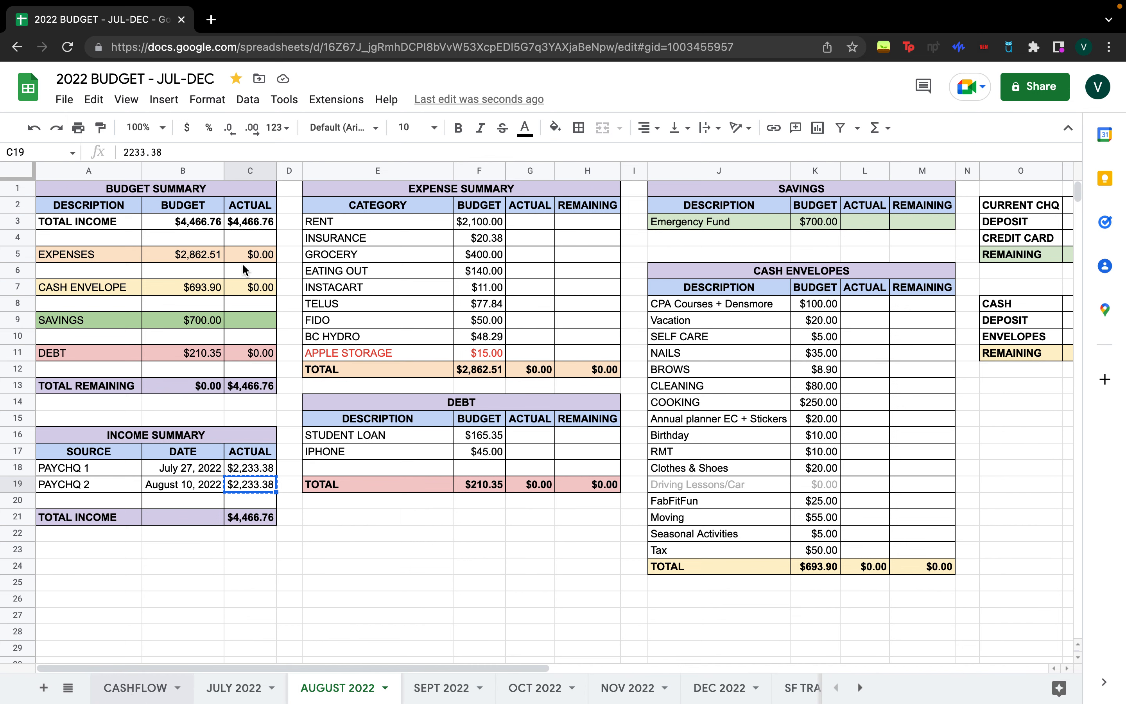
- Make the August 2, 2022 description in B8 a reference to the INSURANCE category in AUGUST 2022 cell E4
click(189, 302)
text(=)
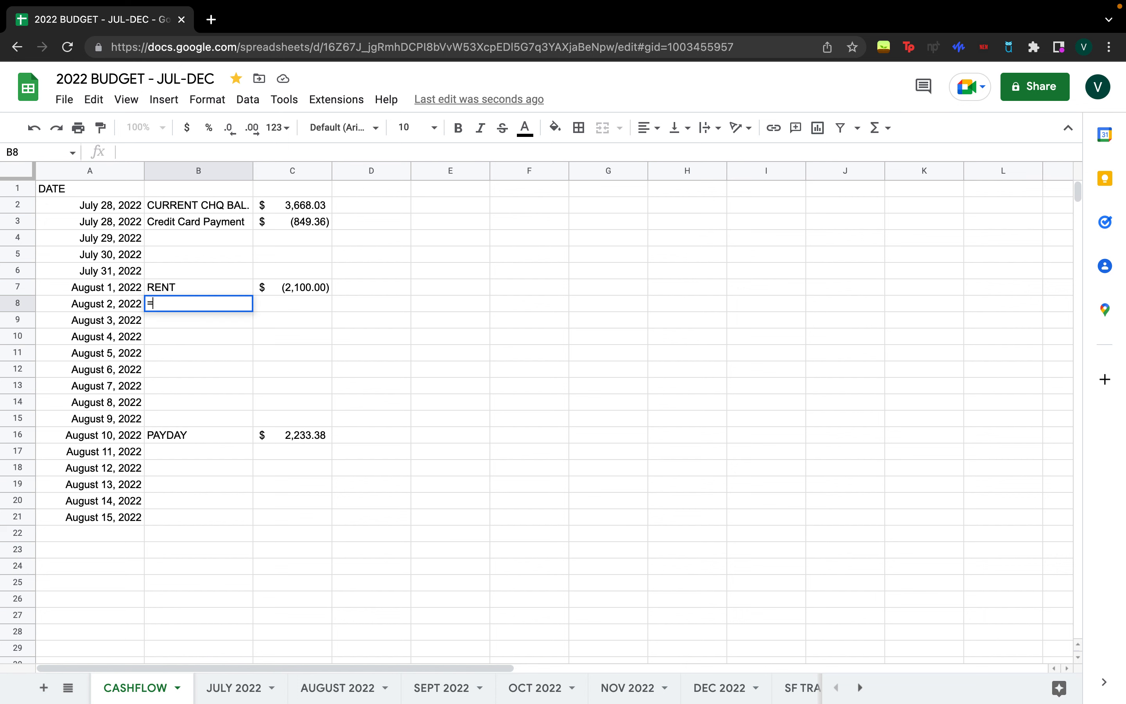
click(340, 692)
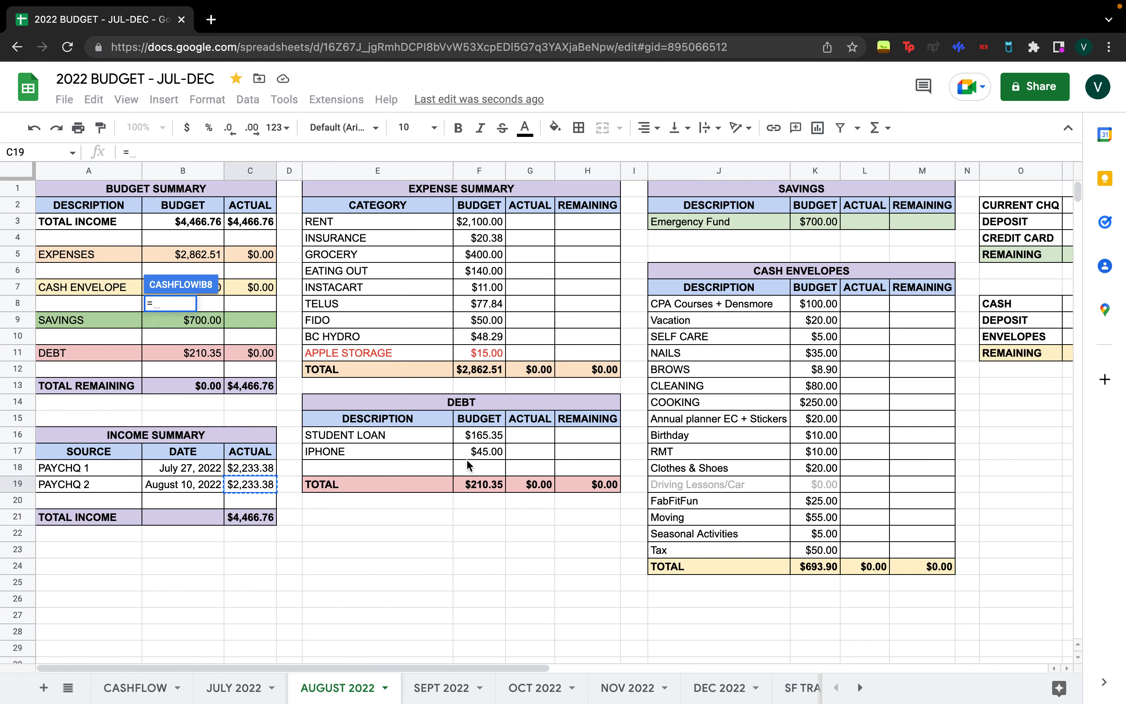
click(409, 240)
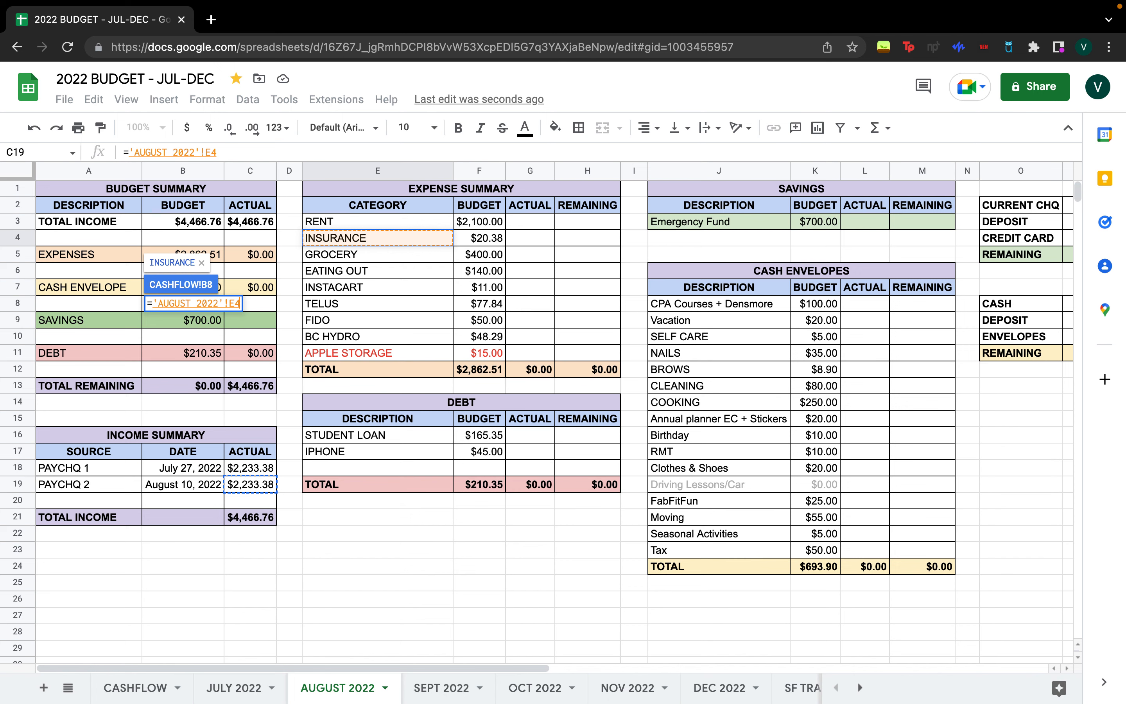
key(Return)
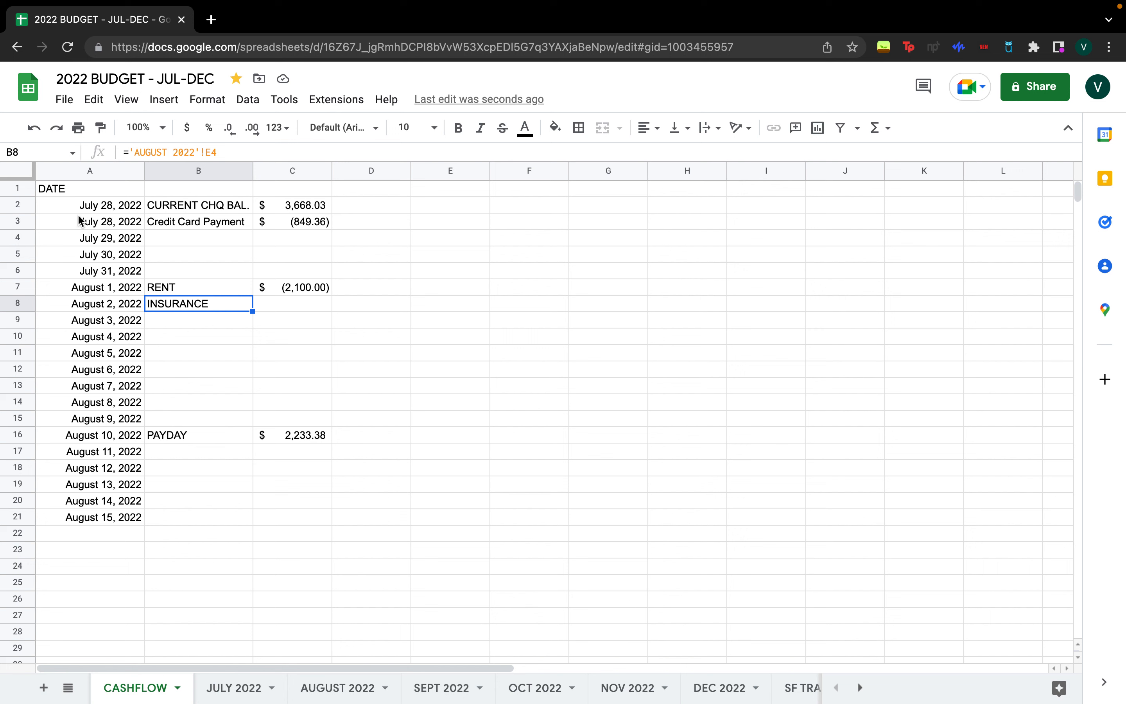
- Make the whole header row 1 of the CASHFLOW sheet bold
click(12, 189)
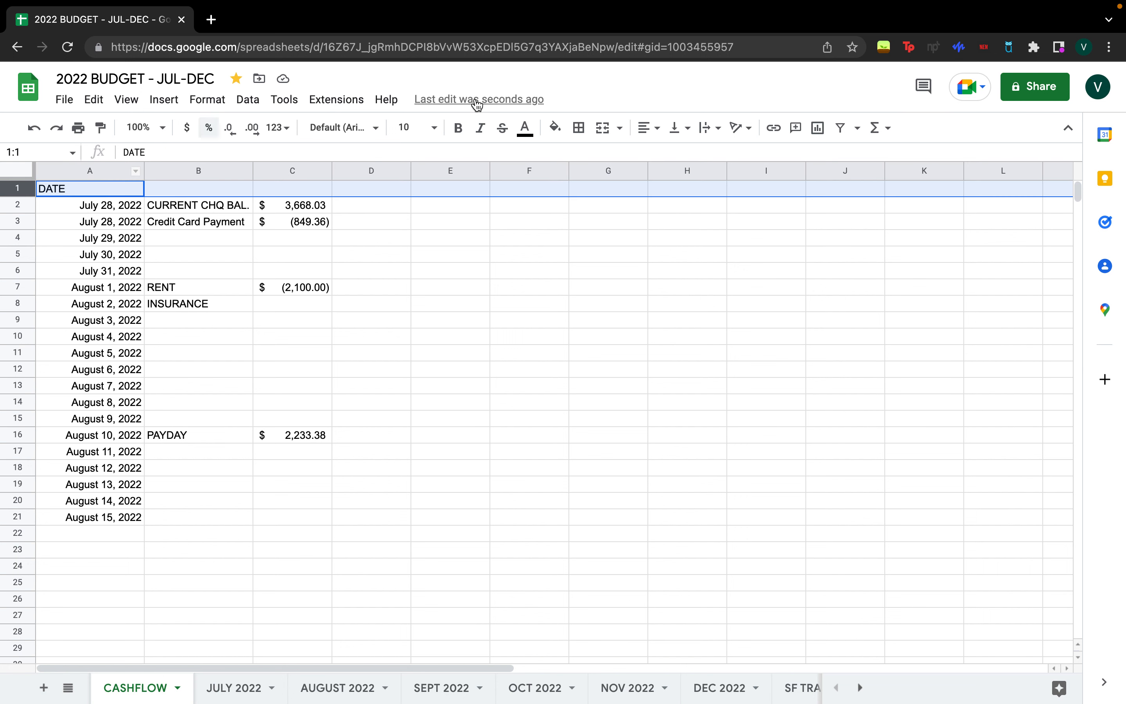
click(460, 129)
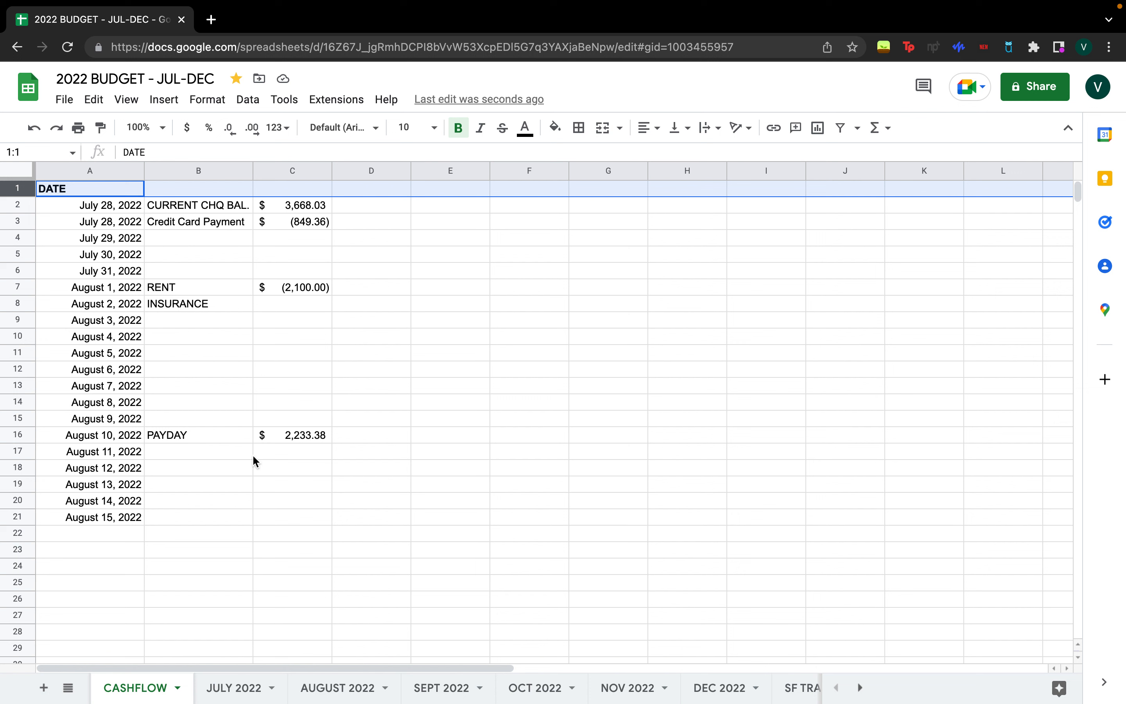
- Insert a SUM of C2:C3 in cell C4 to total the chequing balance and credit card payment
click(292, 237)
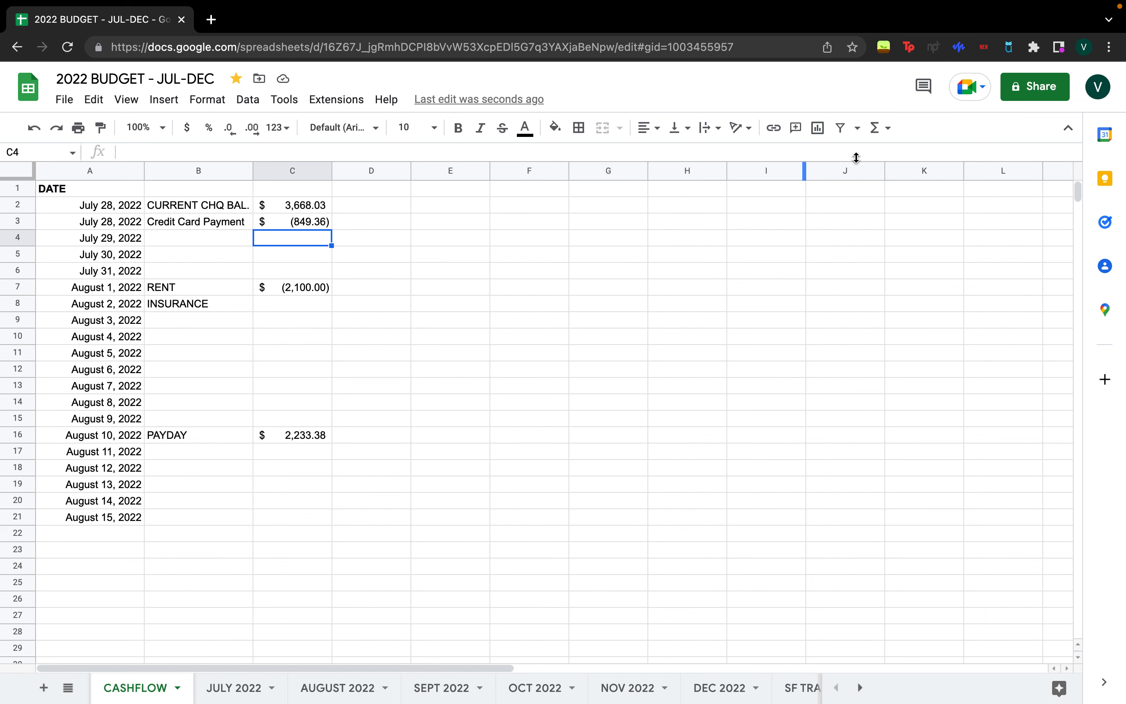
click(876, 133)
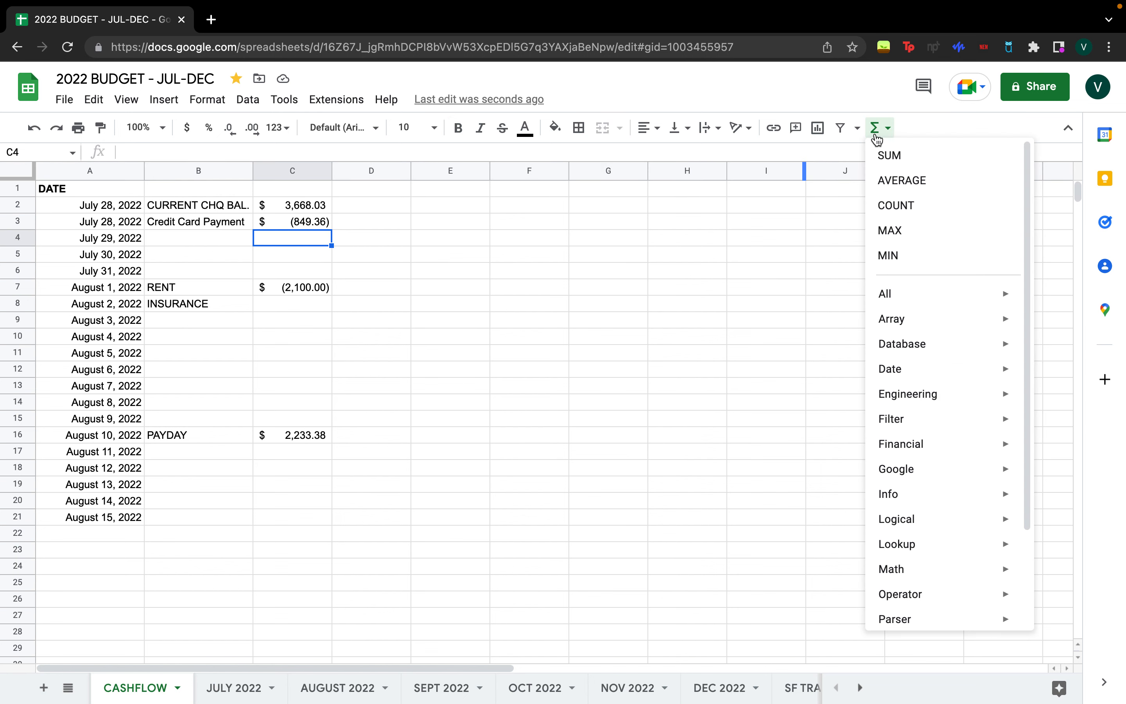
click(889, 155)
click(304, 207)
drag(305, 217, 306, 224)
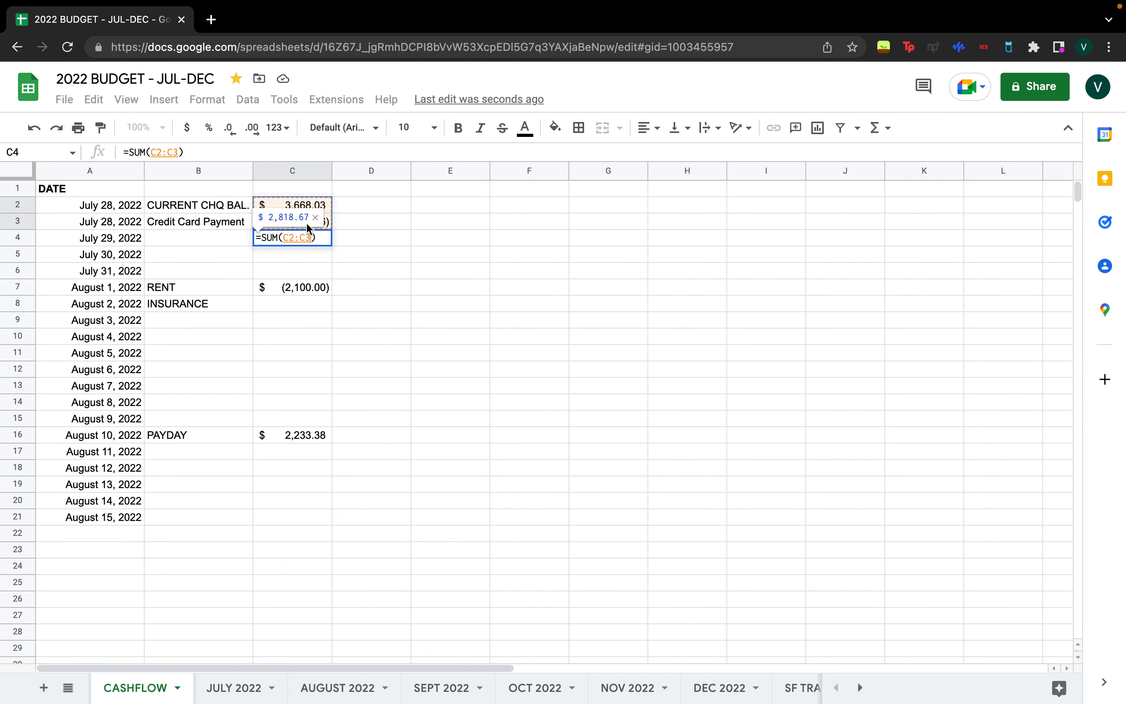
key(Return)
- Format the July 29, 2022 subtotal row A4:C4 with a top border and bold text
drag(124, 241, 323, 240)
click(580, 128)
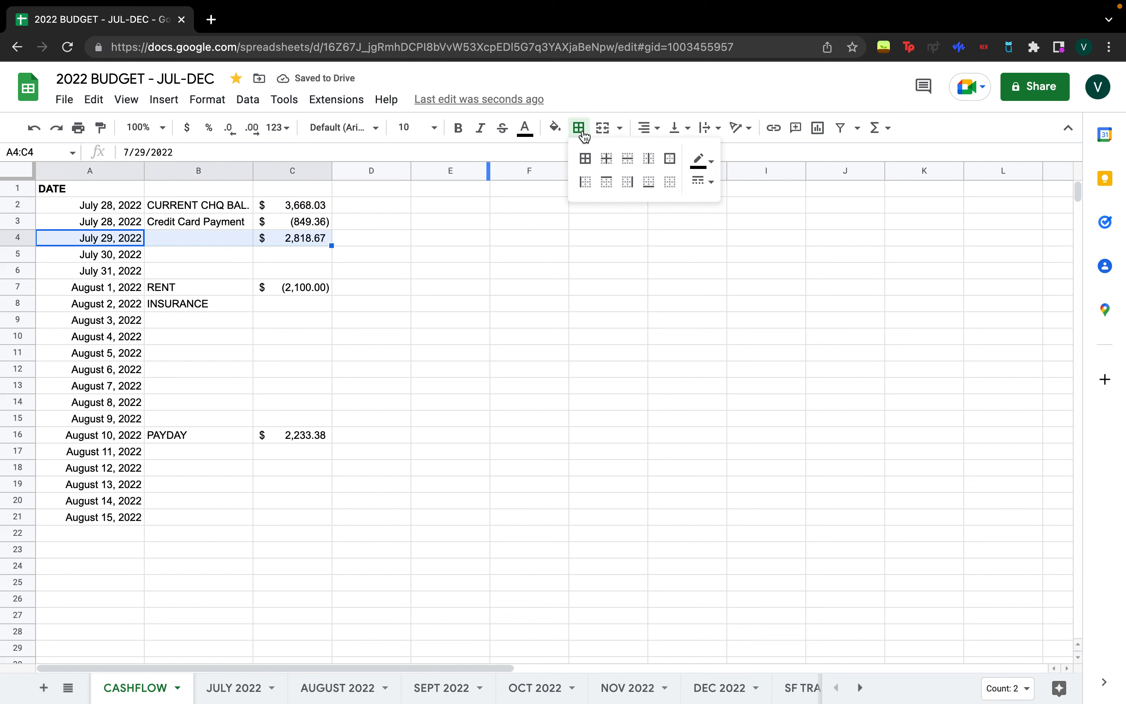
click(607, 182)
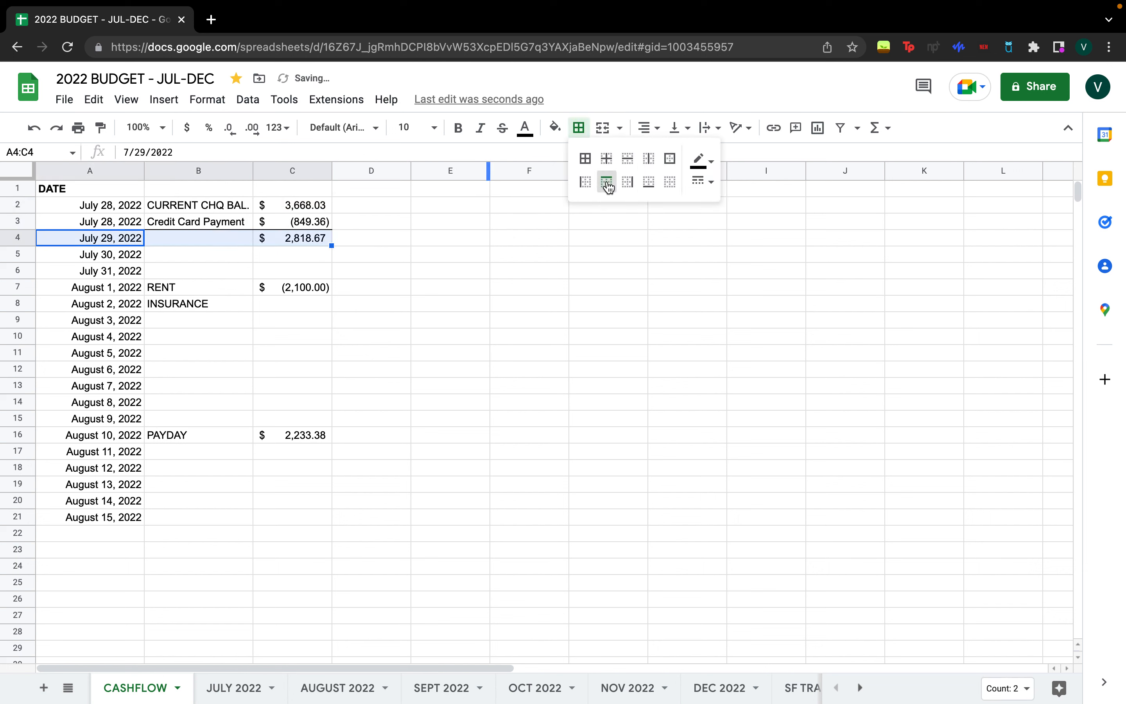
click(458, 128)
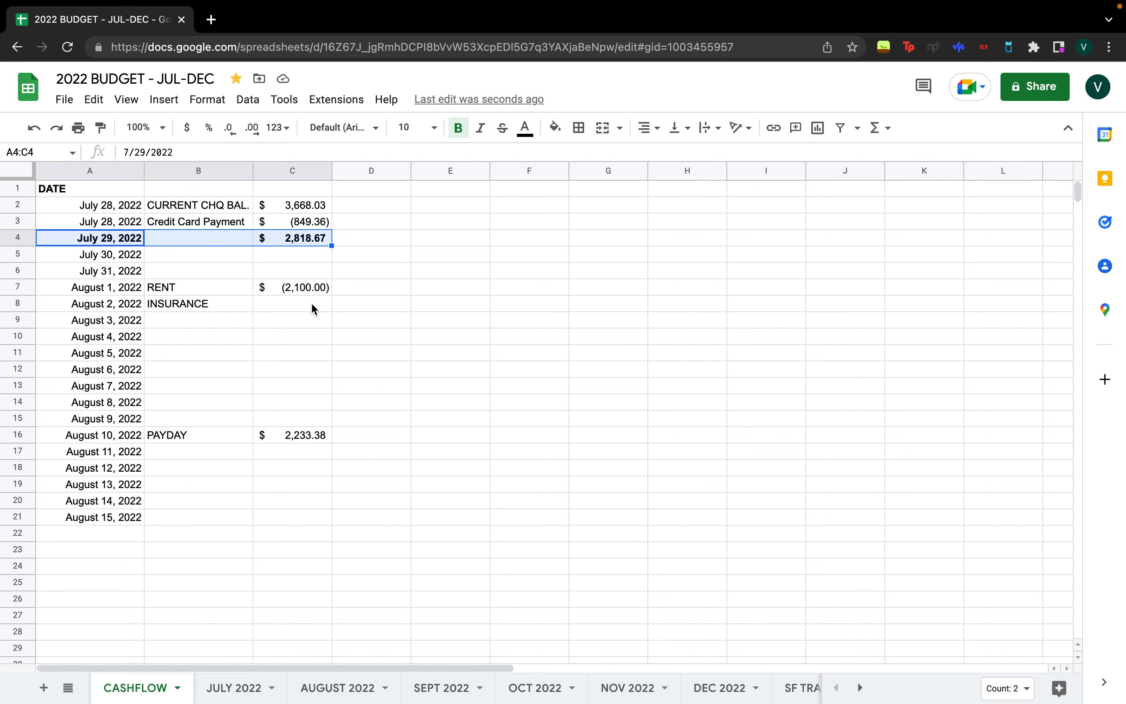
- Enter the description BC HYDRO in the August 11, 2022 row and APPLE in the August 6, 2022 row
click(177, 450)
text(BC HYDRO)
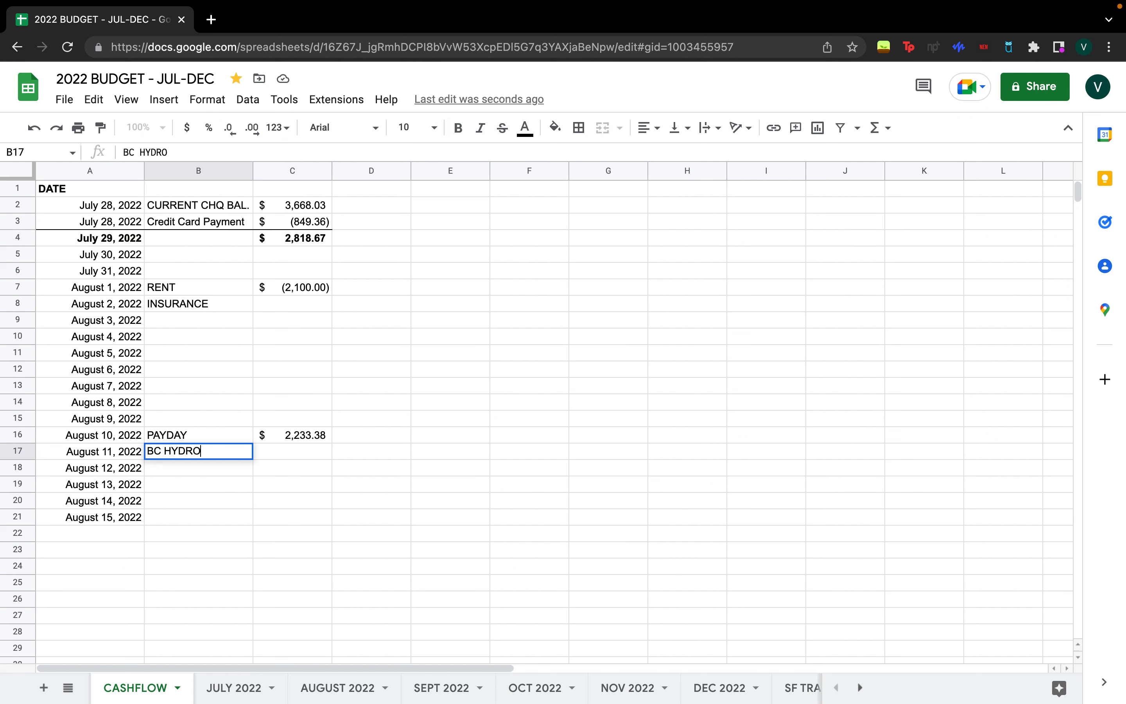
key(Return)
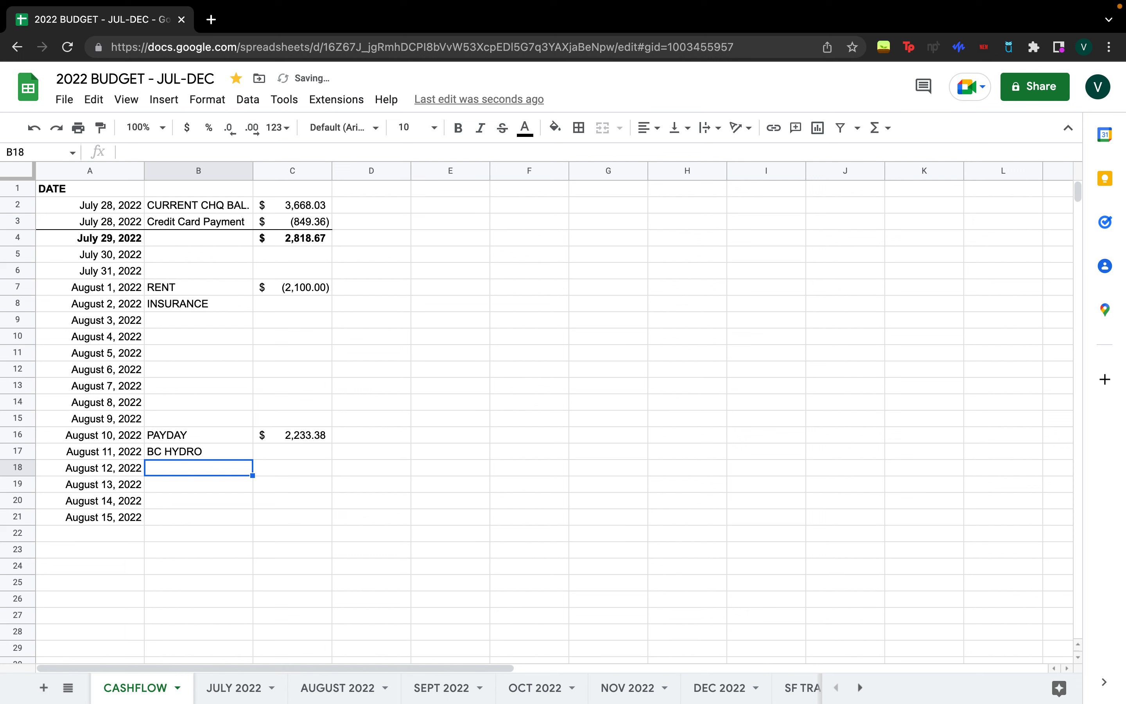
click(210, 369)
text(APPLE)
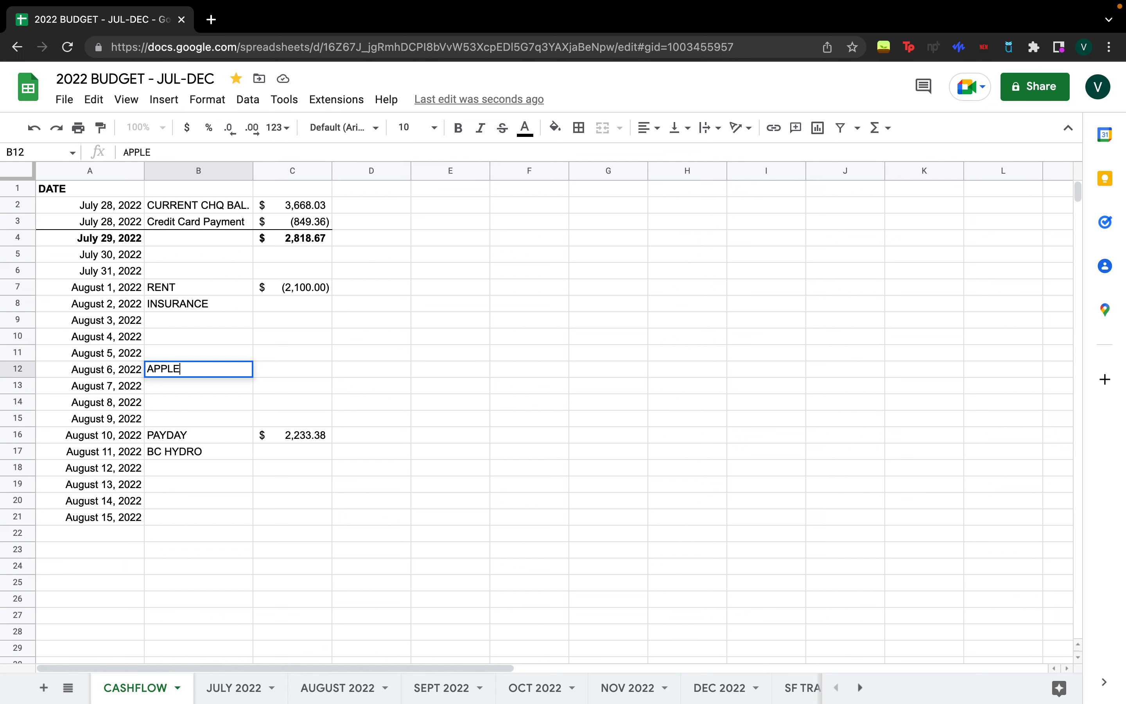
key(Return)
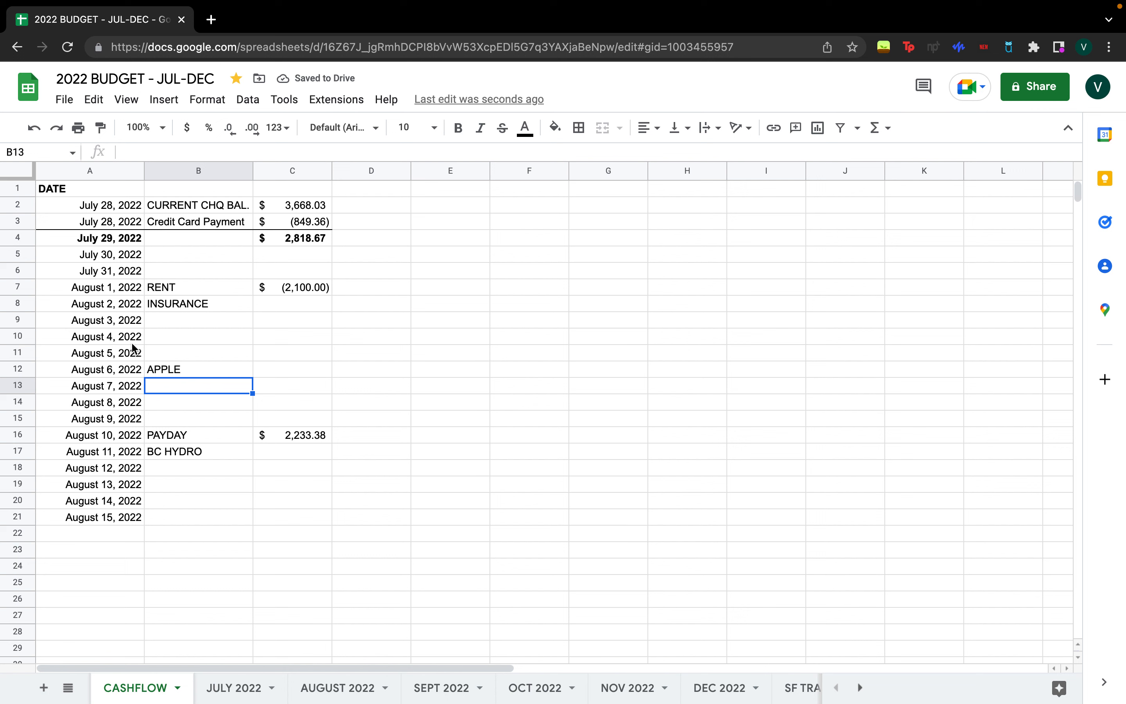
- Move the INSURANCE description from the August 2, 2022 row to the August 4, 2022 row in B10
click(181, 310)
key(ctrl+c)
click(170, 337)
key(ctrl+v)
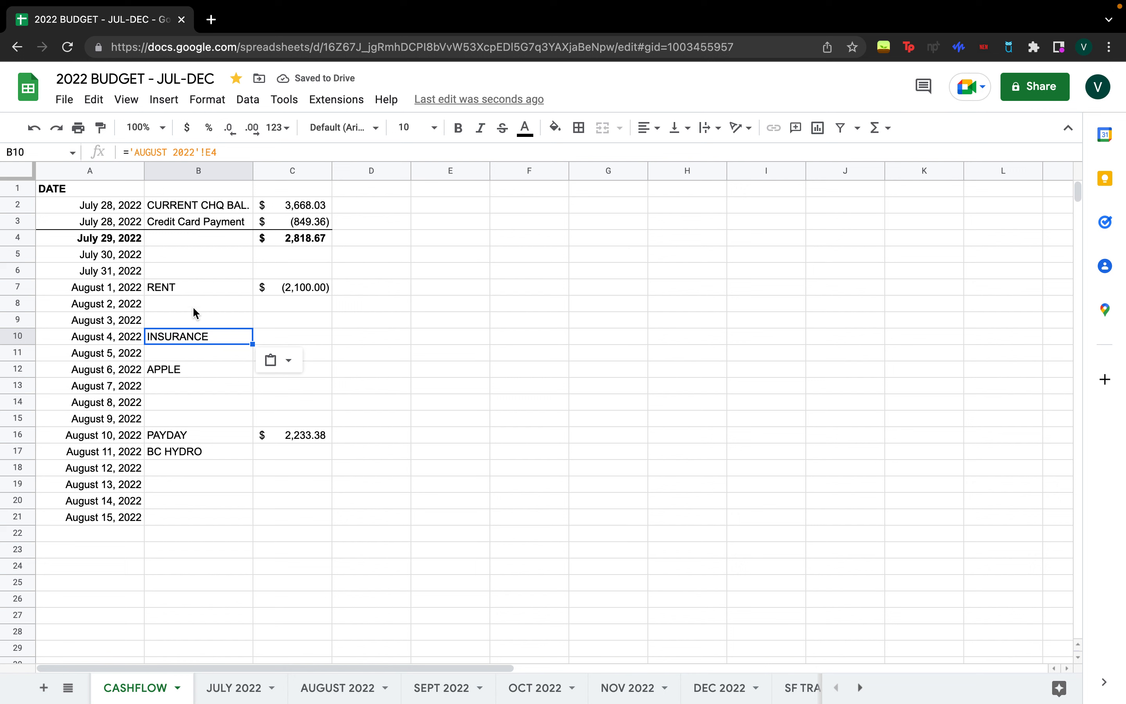
- Enter STUDENT LOAN with an amount of -165.35 in the July 31, 2022 row, then check the sum of C4:C7
click(185, 272)
text(STUDENT LOAN)
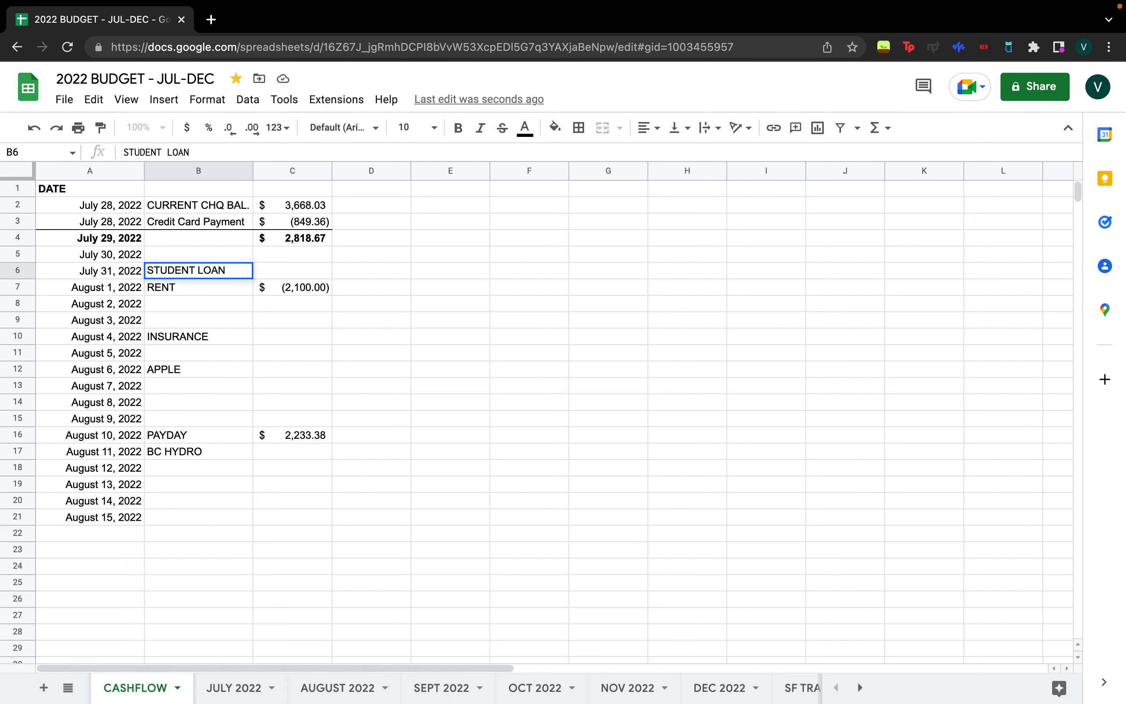
key(Tab)
text(-165.35)
key(Return)
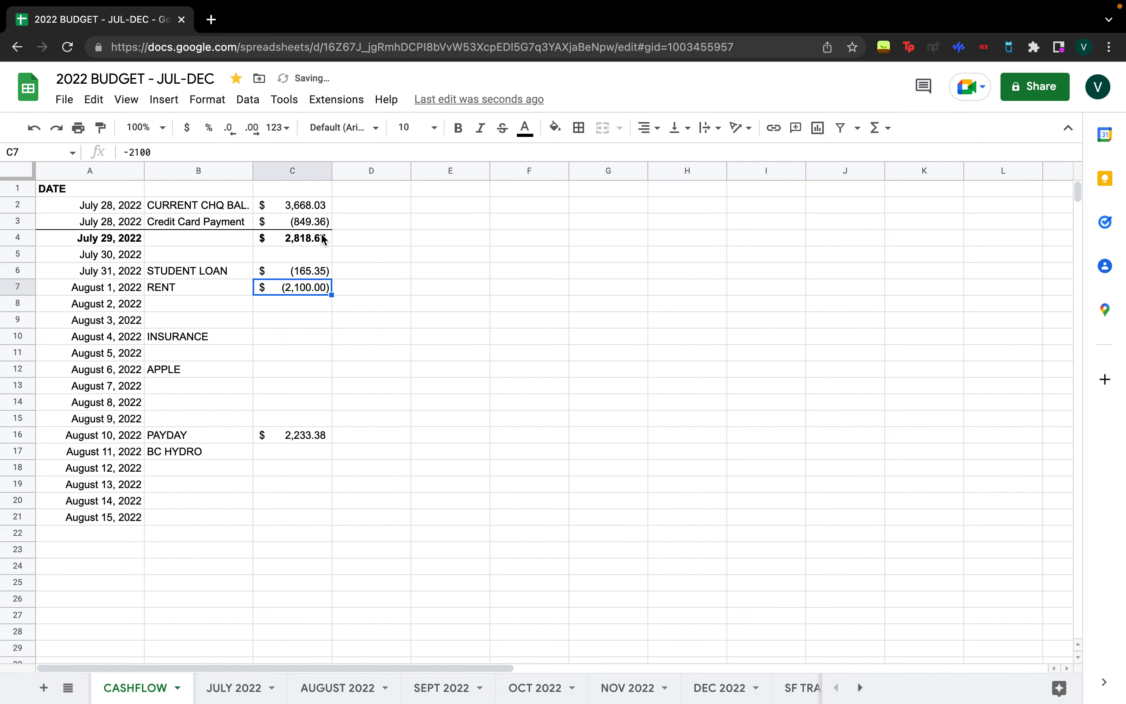
drag(320, 239, 321, 289)
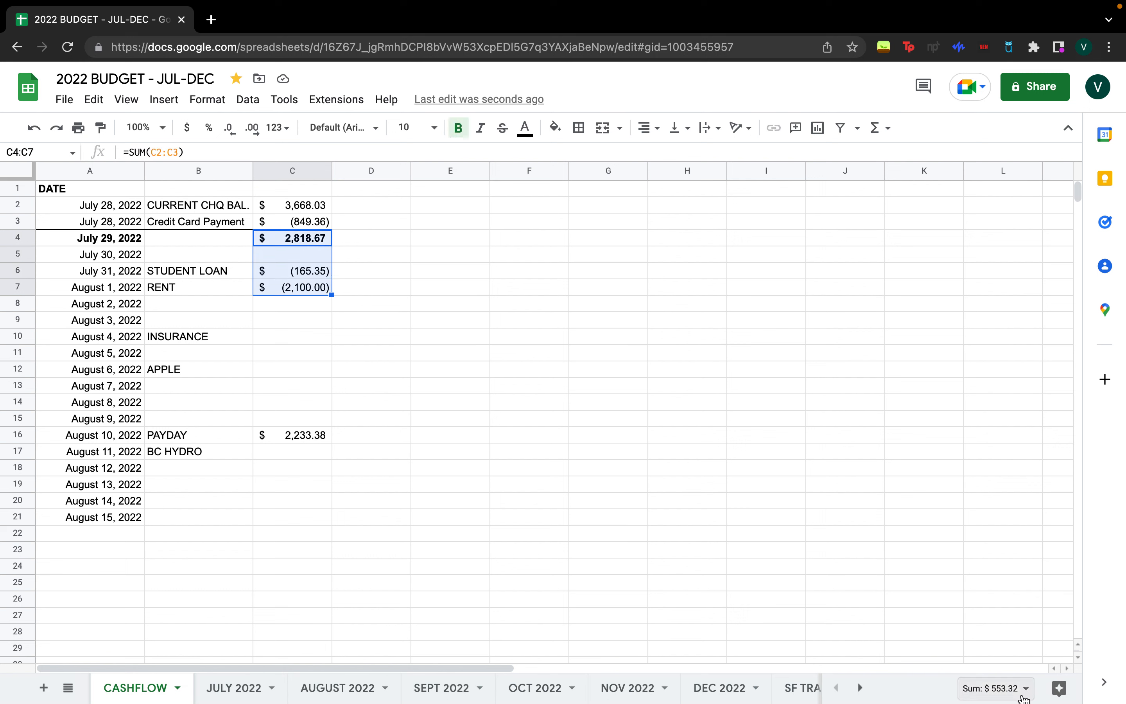
- Set the INSURANCE amount in C10 to the negative of the insurance budget in AUGUST 2022 cell F4
click(298, 335)
text(=)
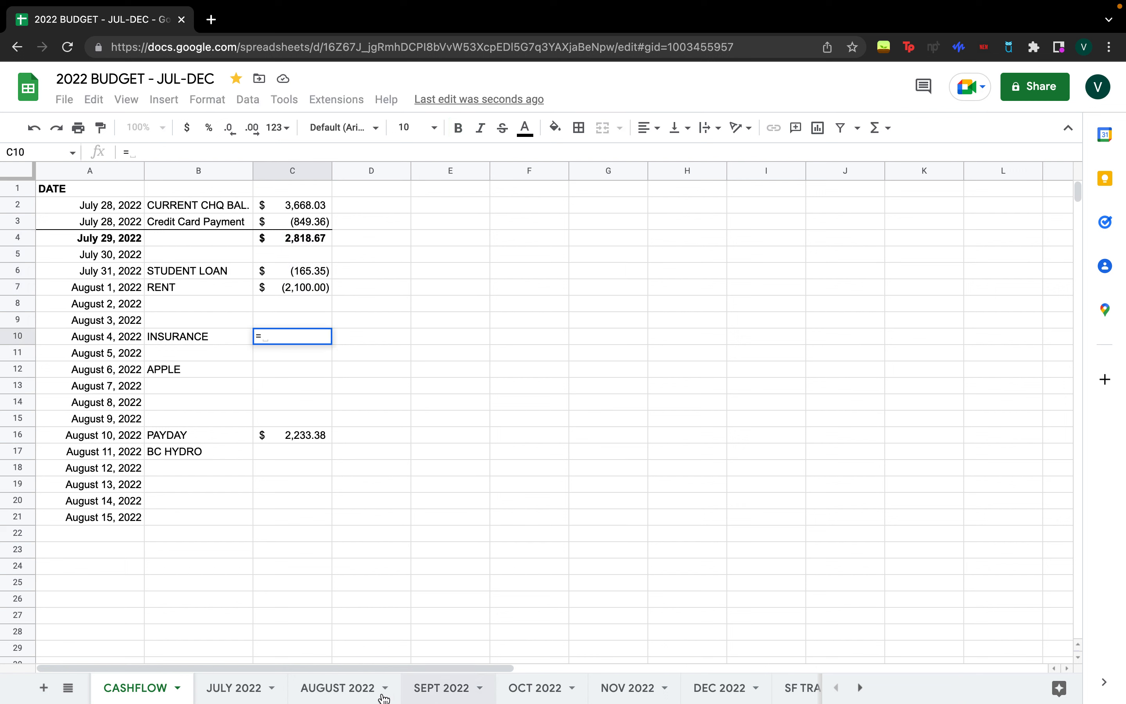
text(-)
click(335, 693)
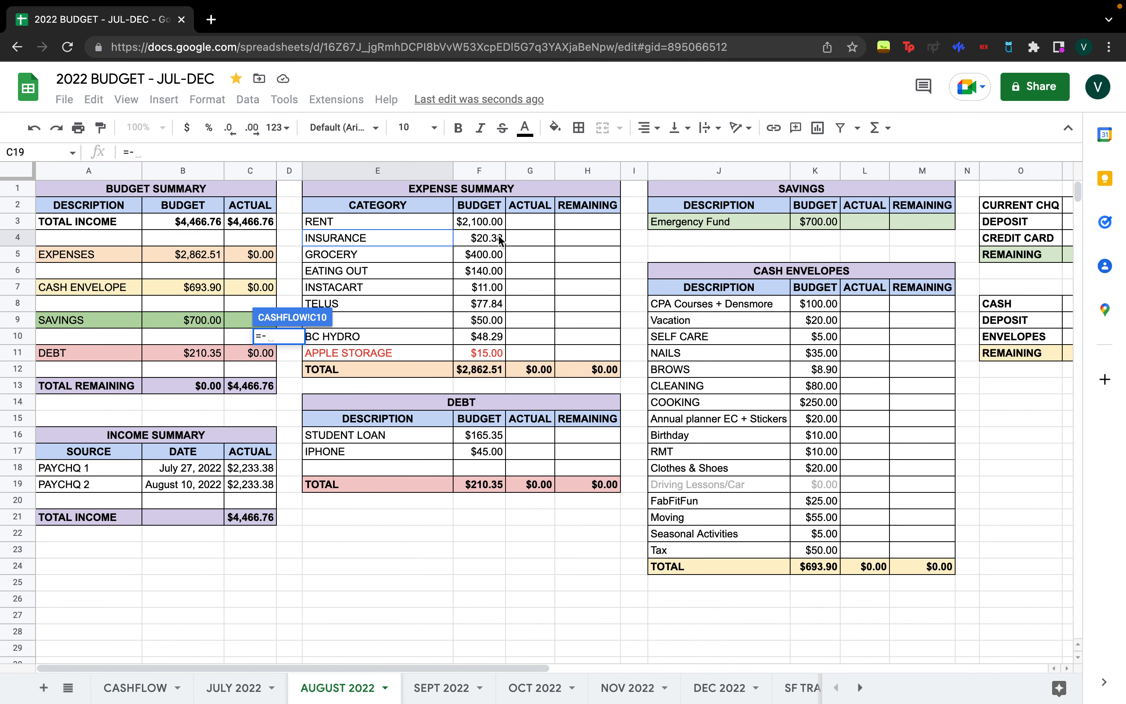
click(494, 239)
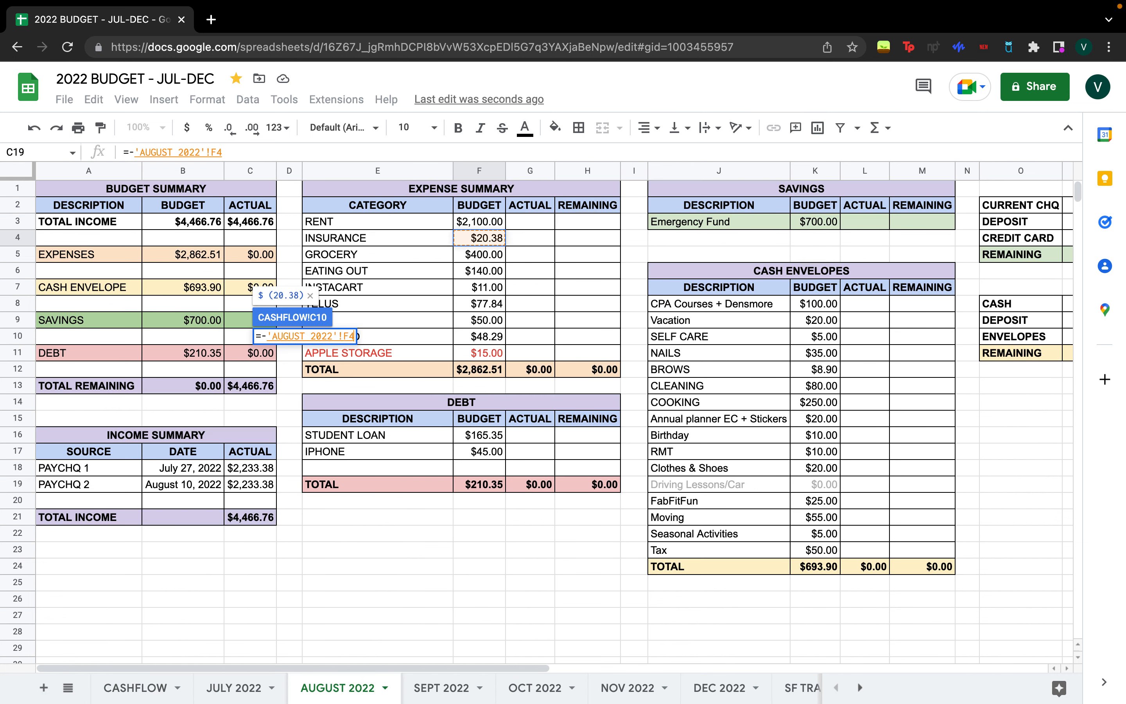
key(Return)
- Set the APPLE amount in C12 to the negative of the APPLE STORAGE budget in AUGUST 2022 cell F11
click(285, 366)
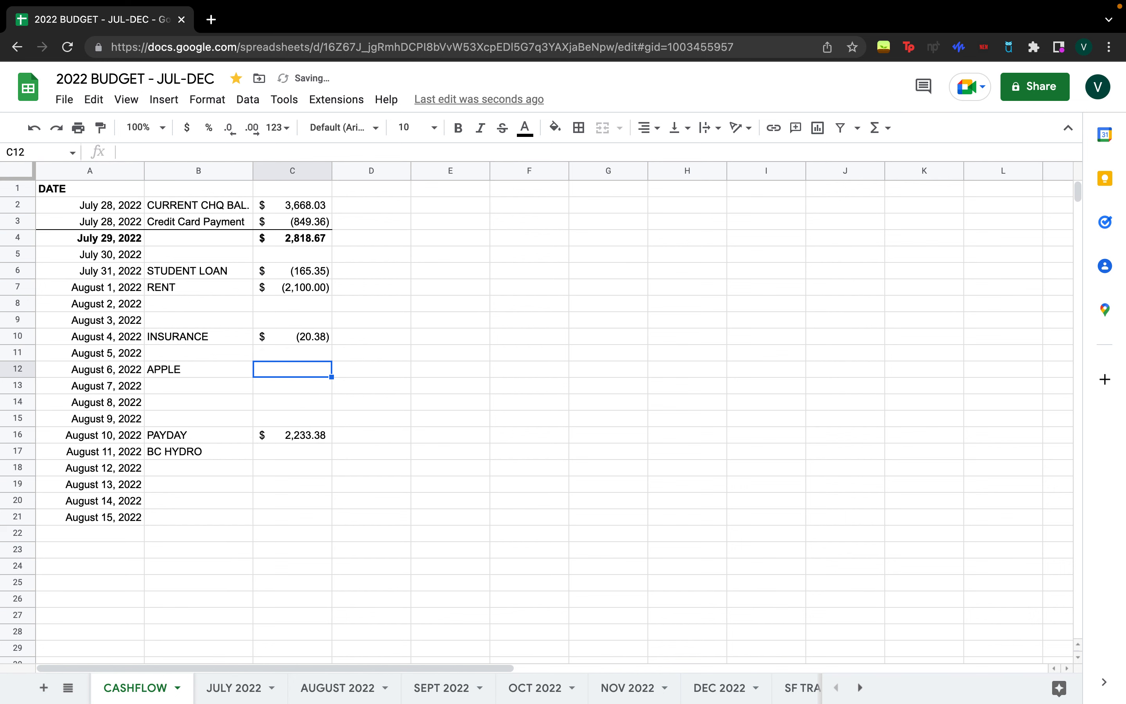
text(=-)
click(328, 689)
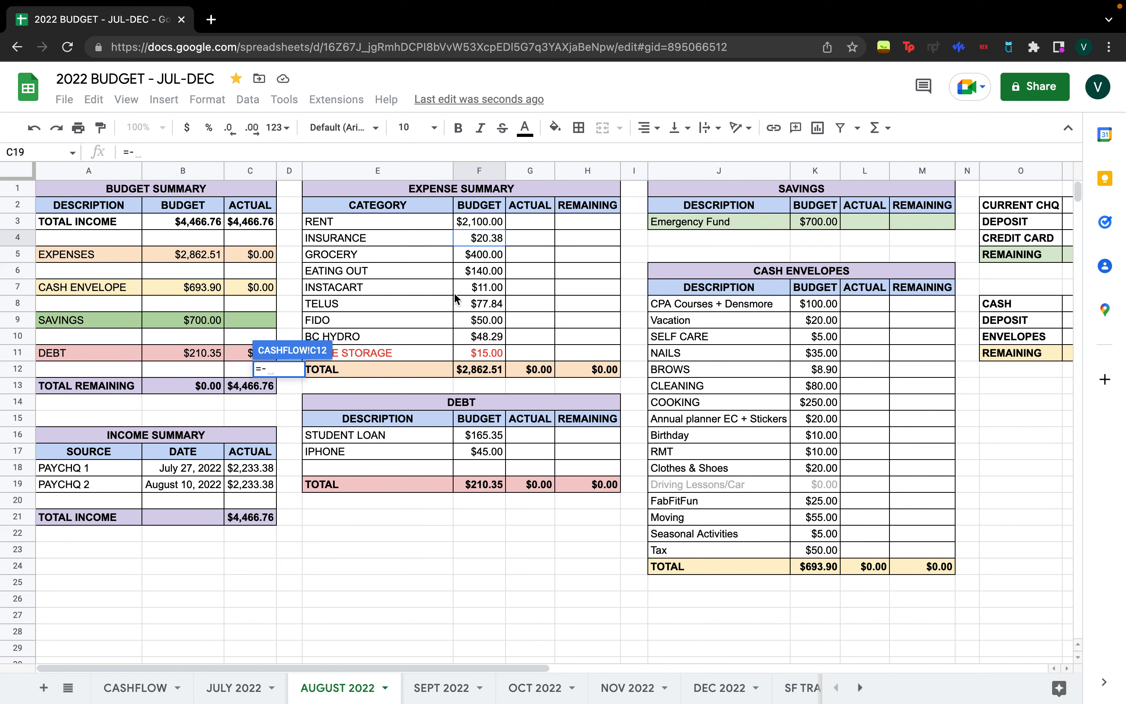
click(489, 356)
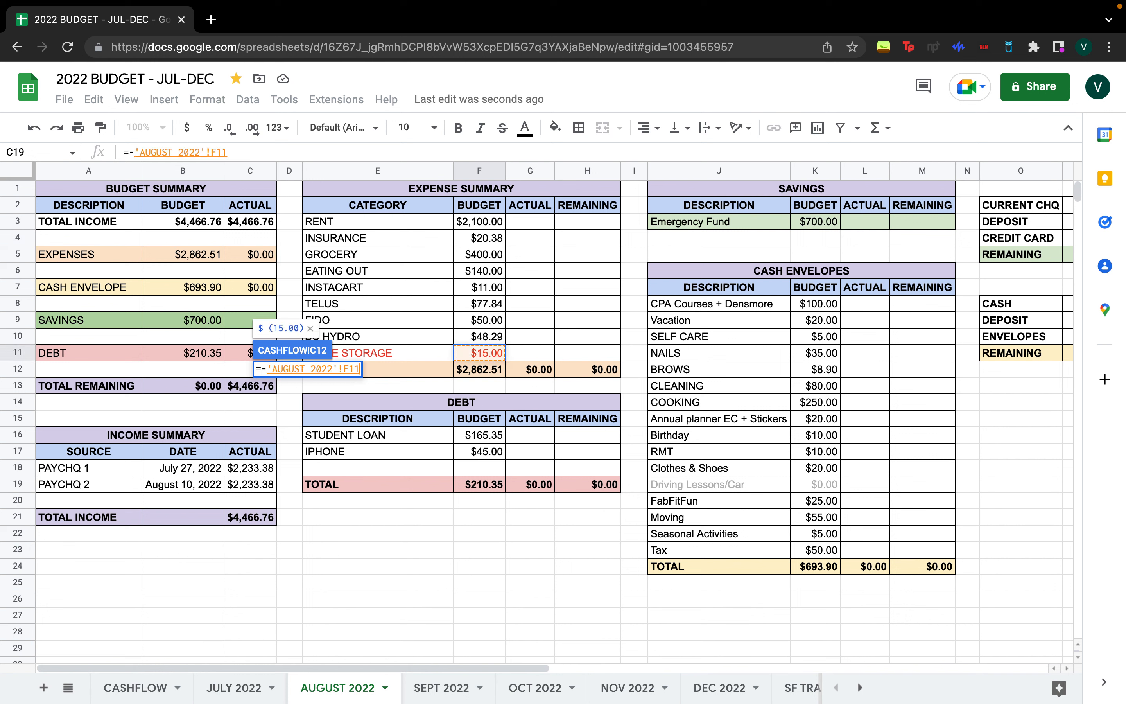
key(Return)
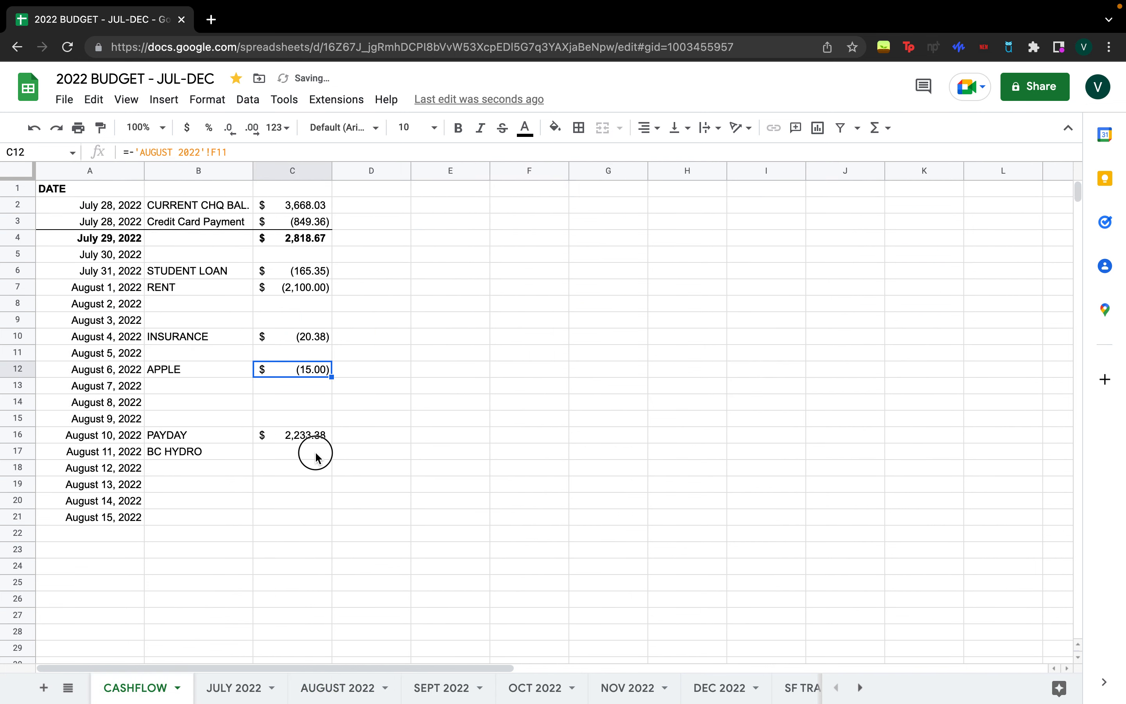
- Set the BC HYDRO amount in C17 to the negative of the BC HYDRO budget in AUGUST 2022 cell F10
click(315, 458)
text(=-)
click(362, 701)
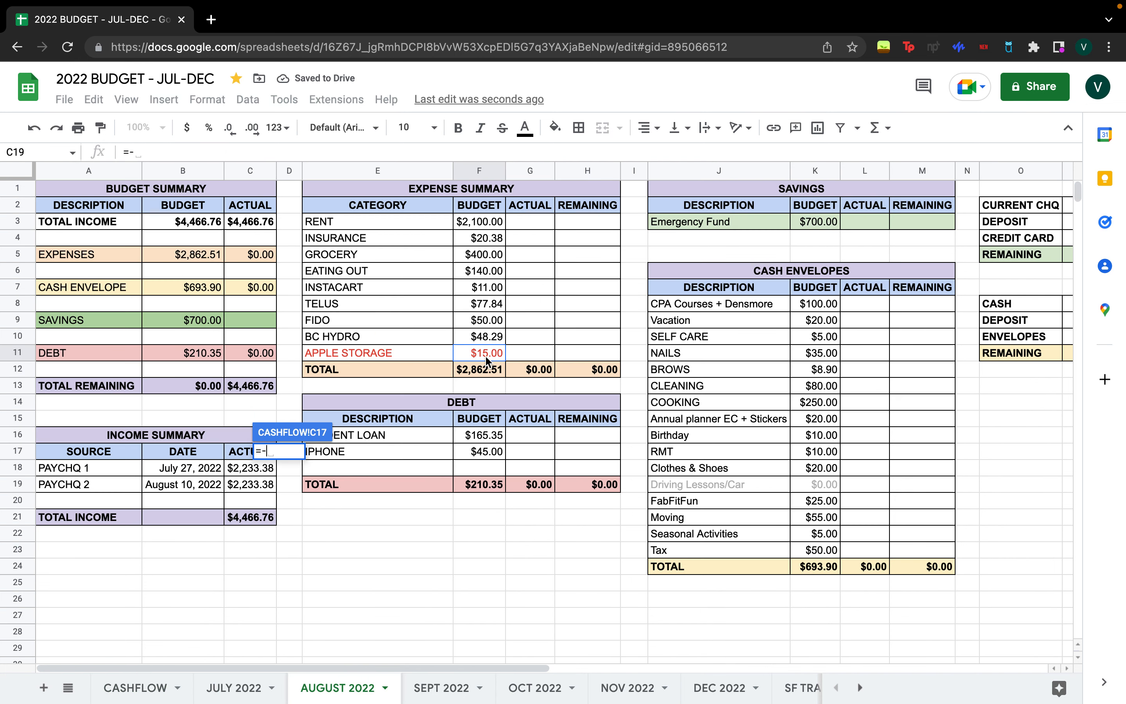
click(487, 357)
click(484, 339)
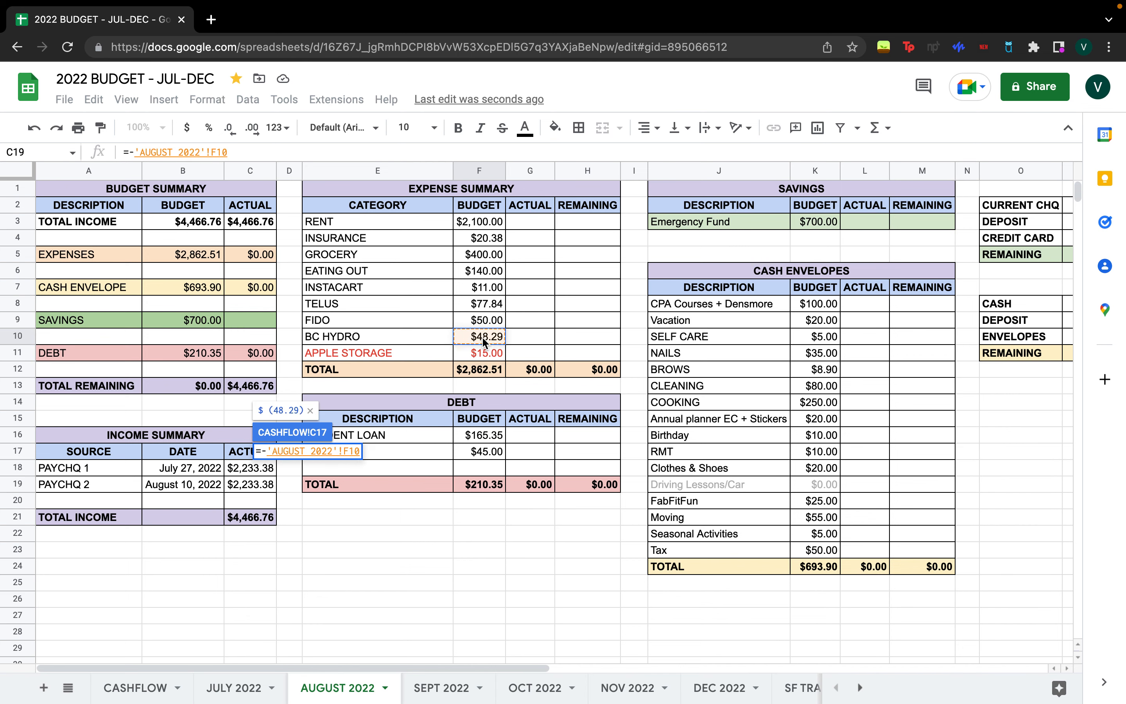
key(Return)
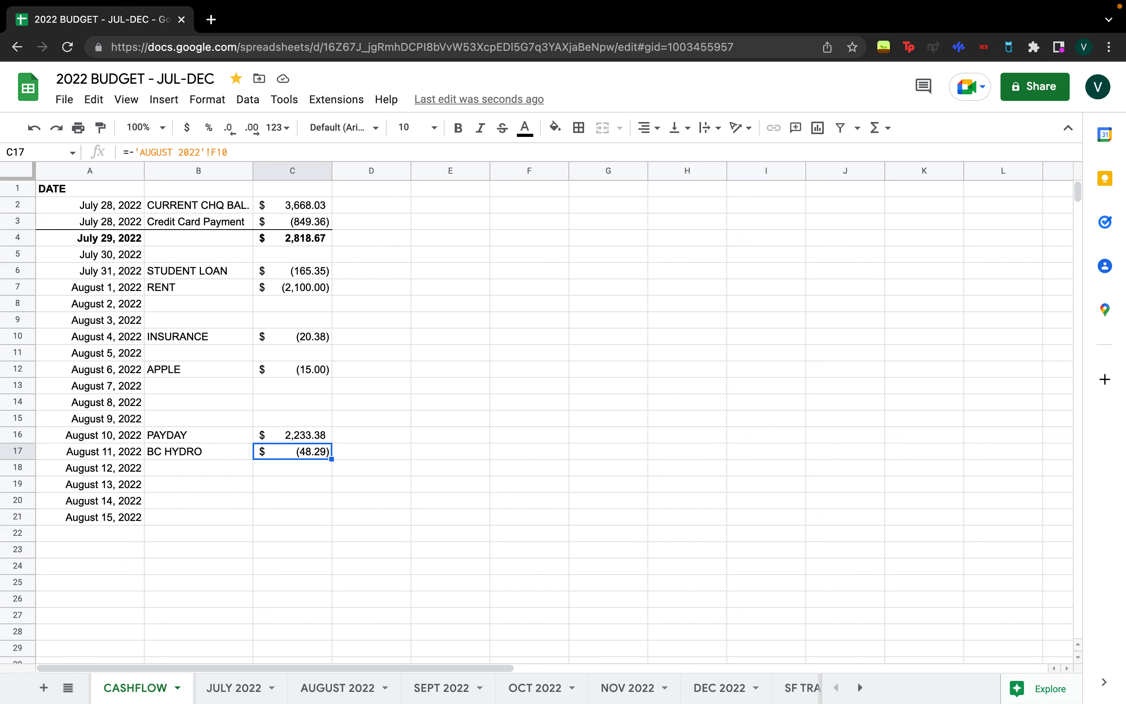
- Enter FIDO in the August 14, 2022 row with an amount subtracting both the FIDO and IPHONE budgets, AUGUST 2022 cells F9 and F17
click(163, 502)
text(FIDO)
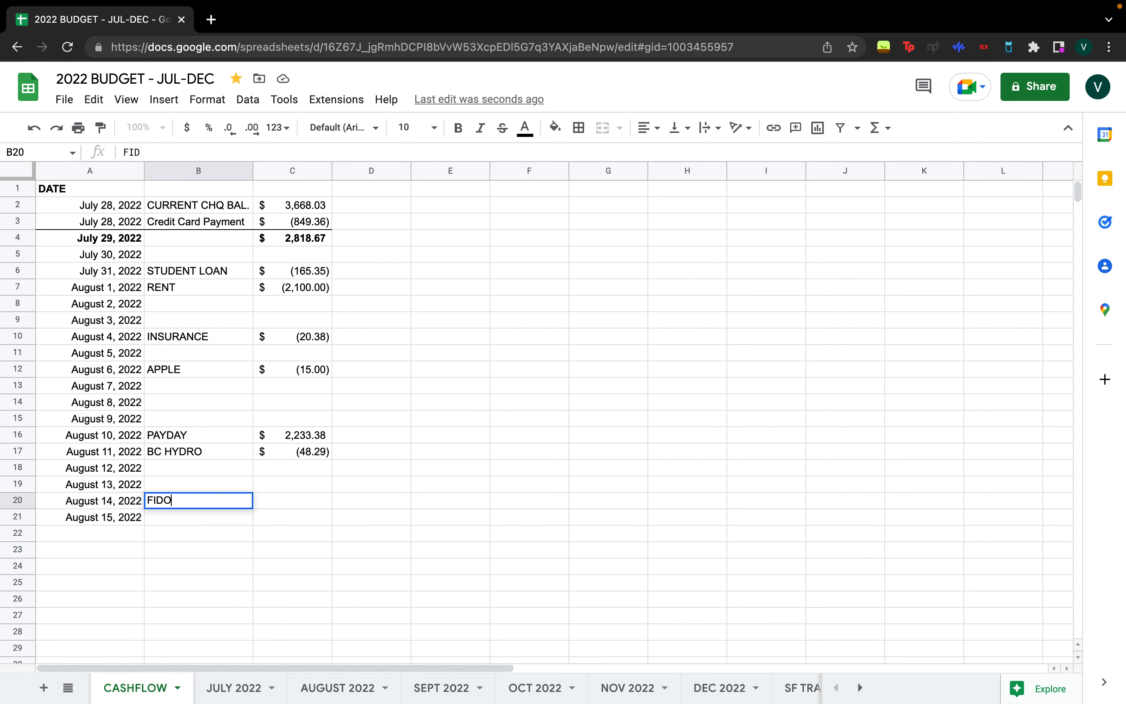
key(Tab)
text(=-)
click(338, 687)
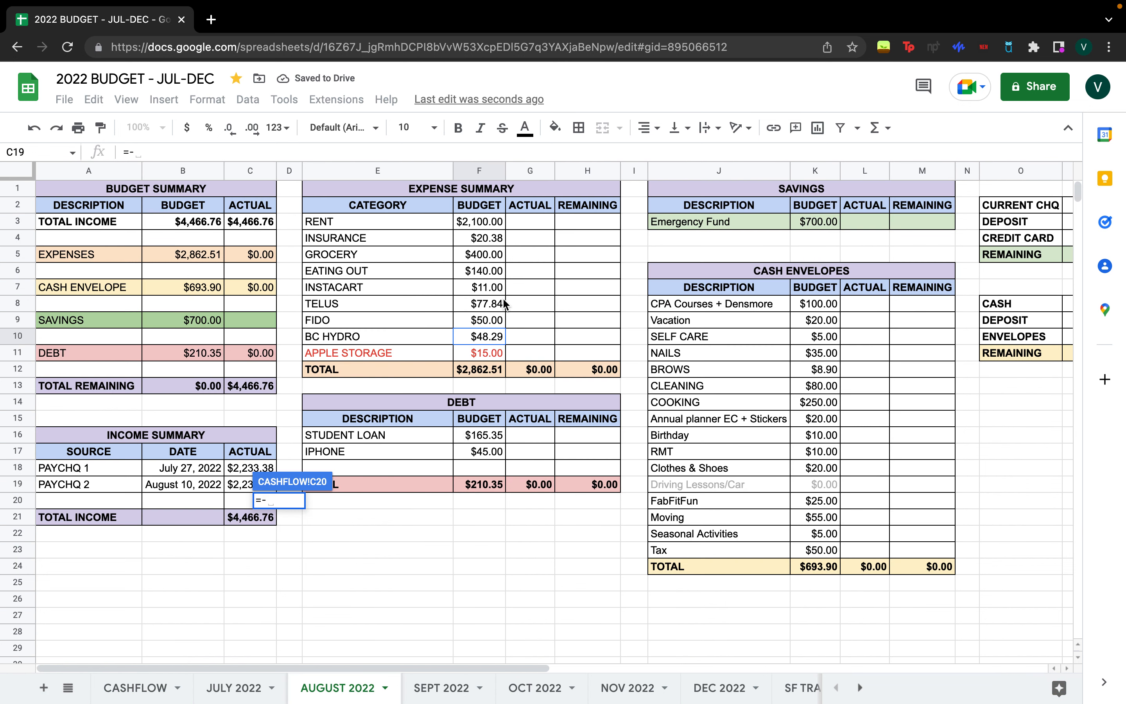
click(494, 320)
text(-)
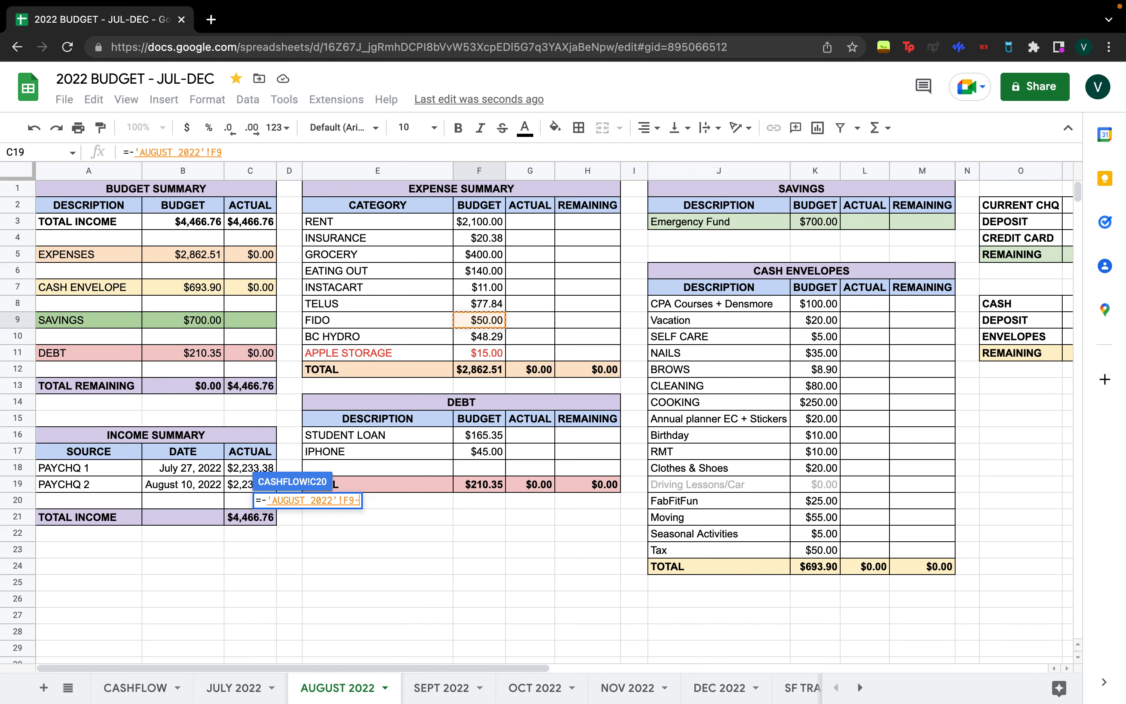
click(502, 454)
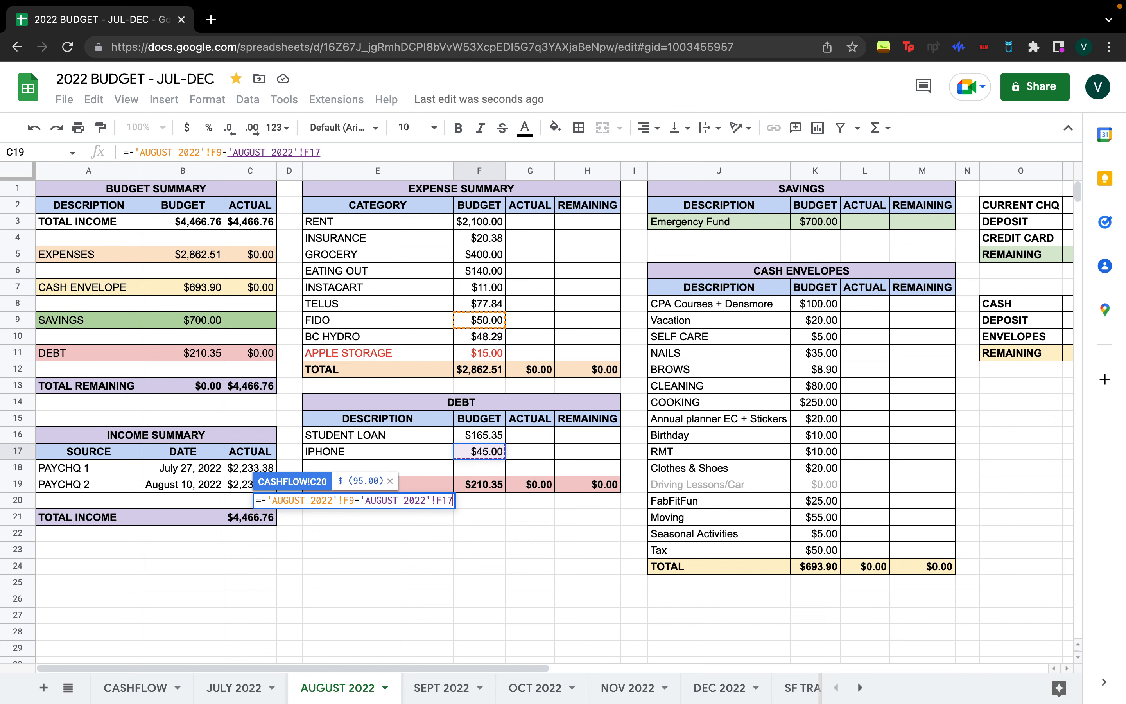
key(Return)
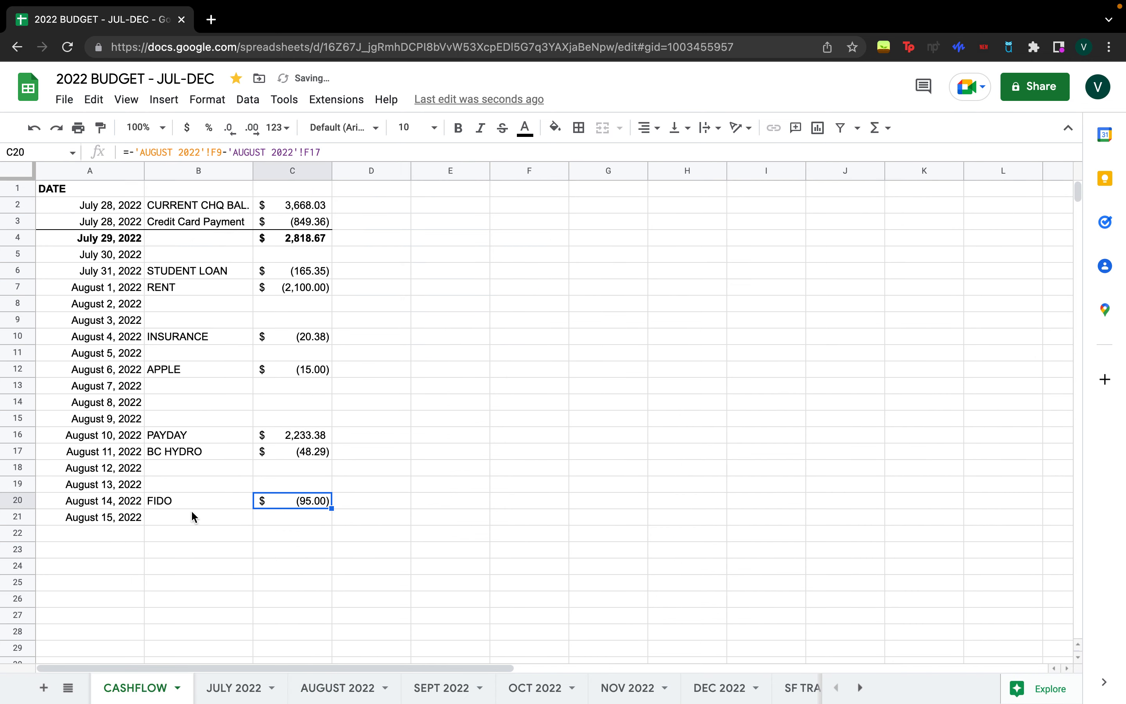
- Enter TELUS in the August 15, 2022 row with the negative of the TELUS budget in AUGUST 2022 cell F8
click(191, 518)
text(TL)
text(LUS)
key(Return)
key(Up)
key(Right)
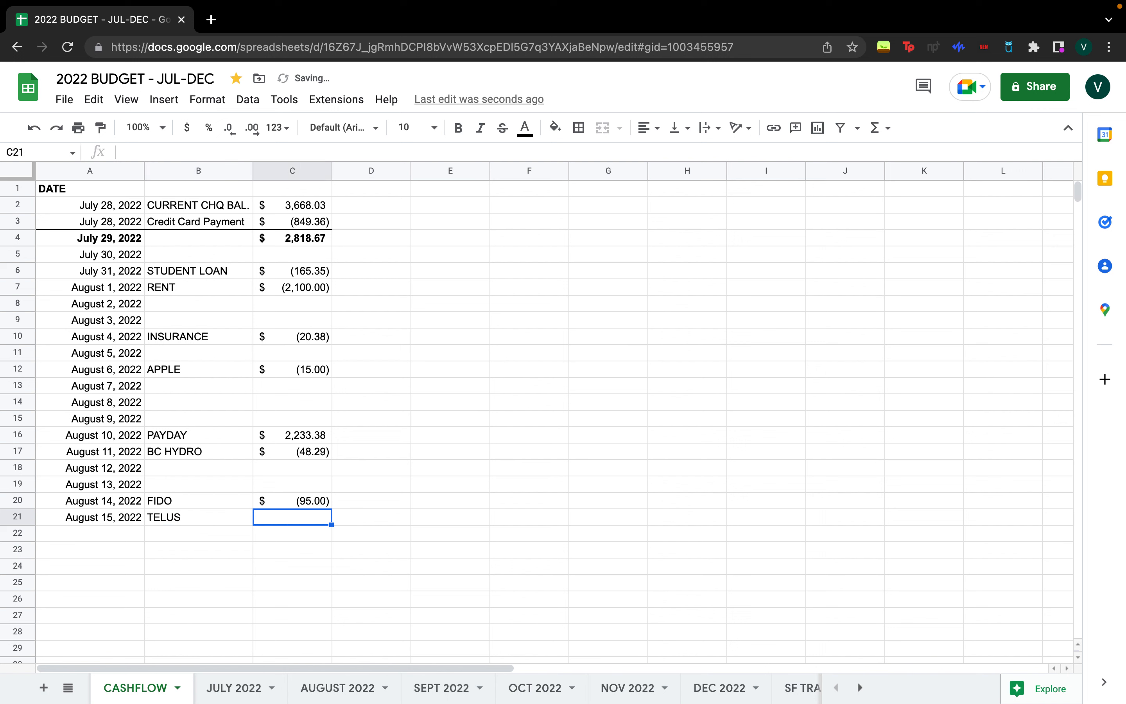
text(=-)
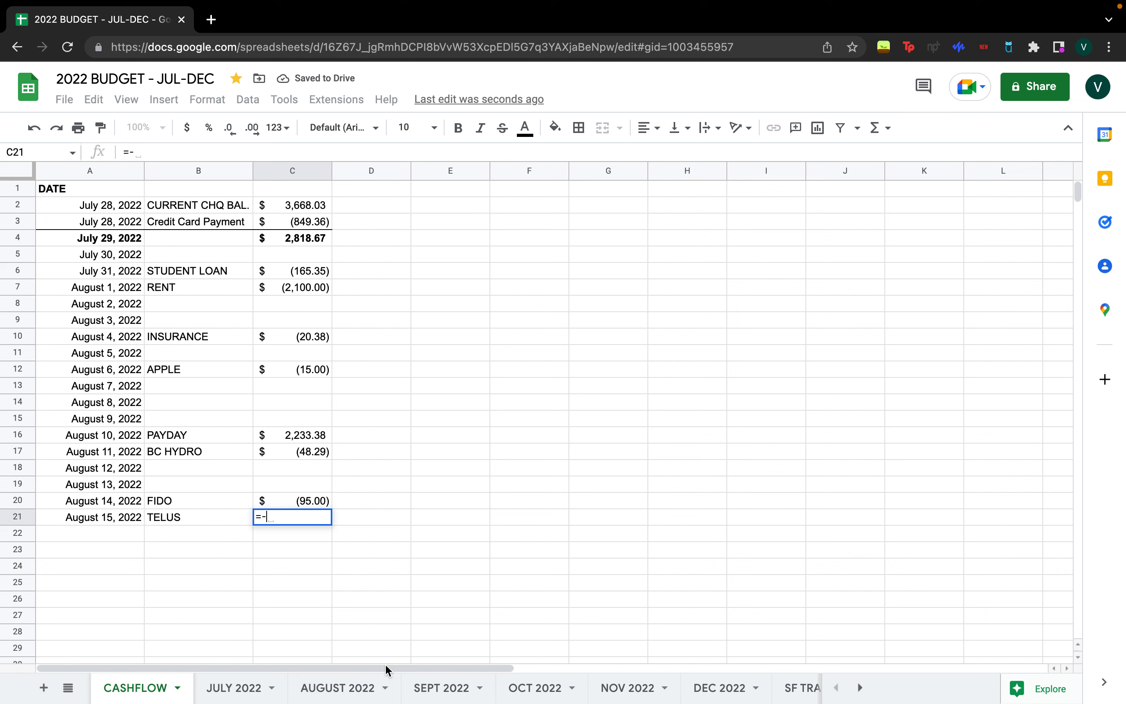
click(334, 699)
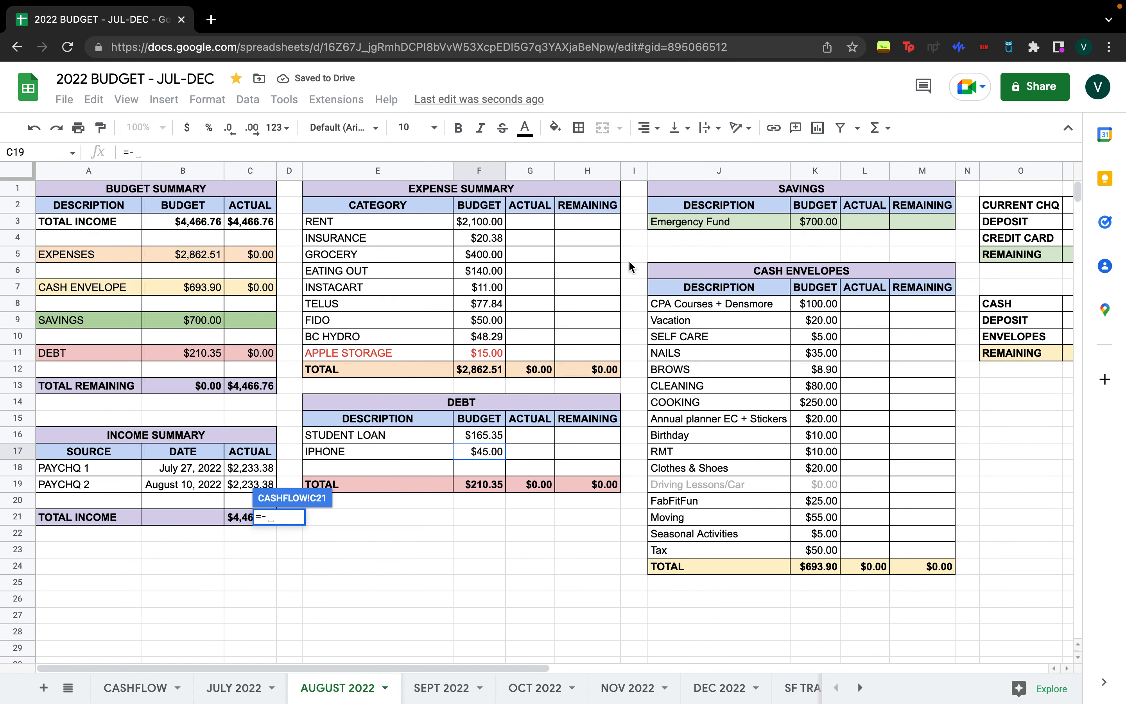
click(502, 306)
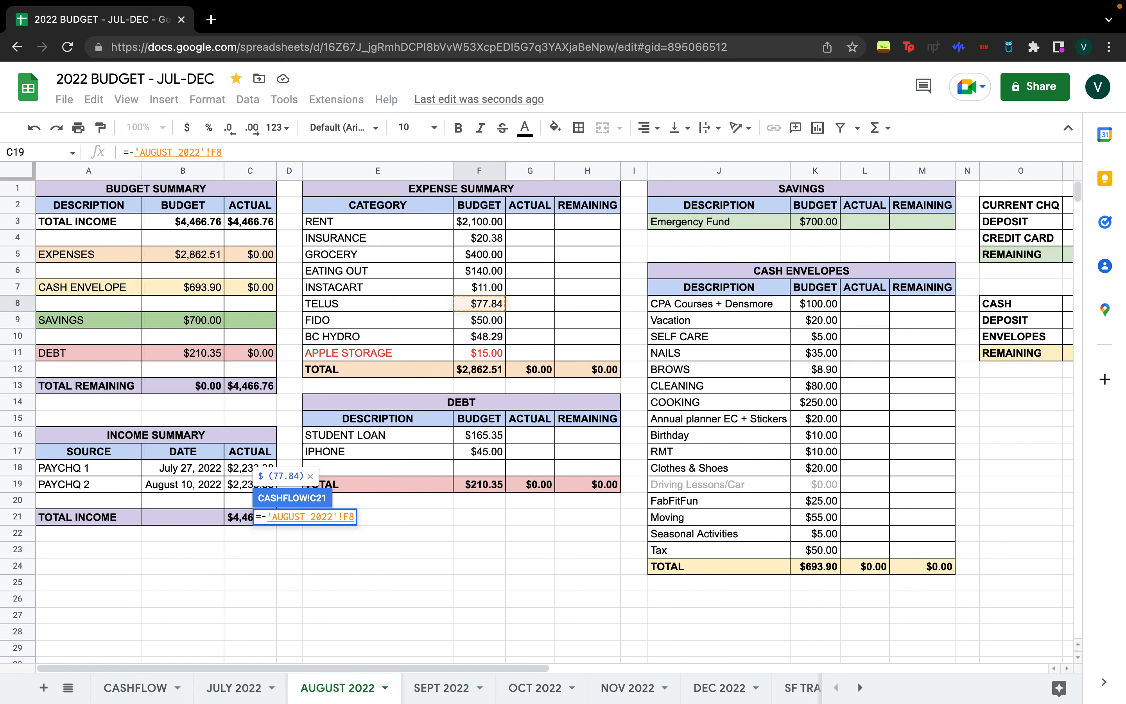
key(Return)
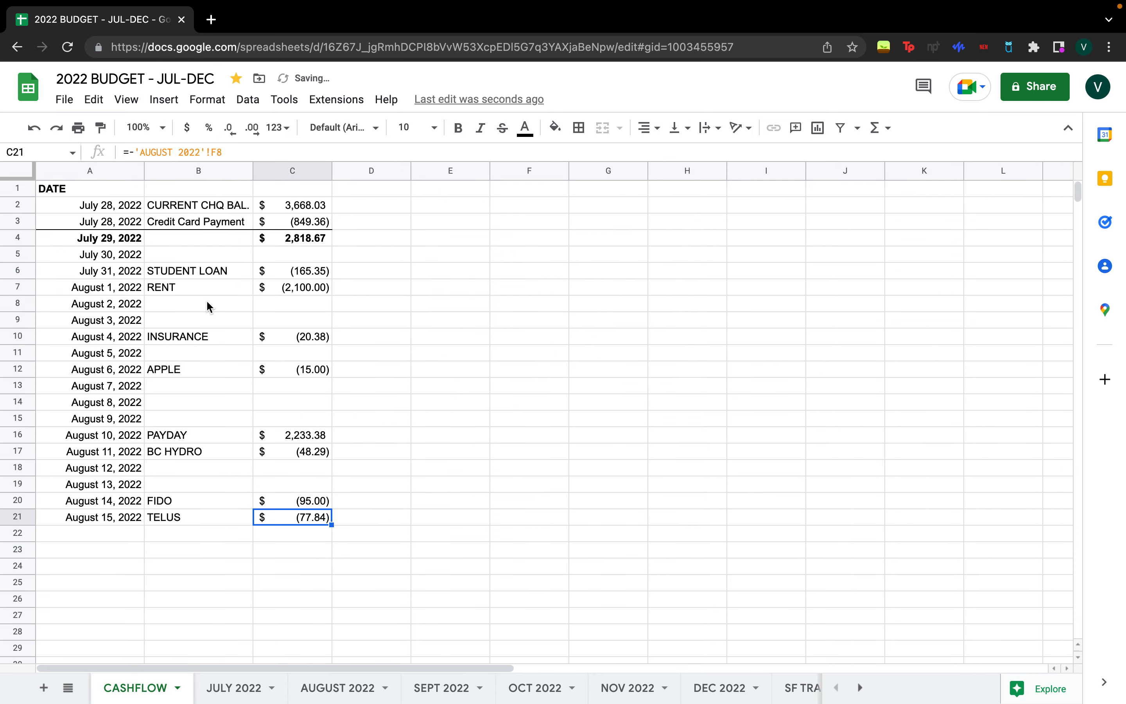
- Enter INSTACART in the August 2, 2022 row with the negative of the INSTACART budget in AUGUST 2022 cell F7
click(206, 301)
text(INSTACART)
key(Tab)
text(=-)
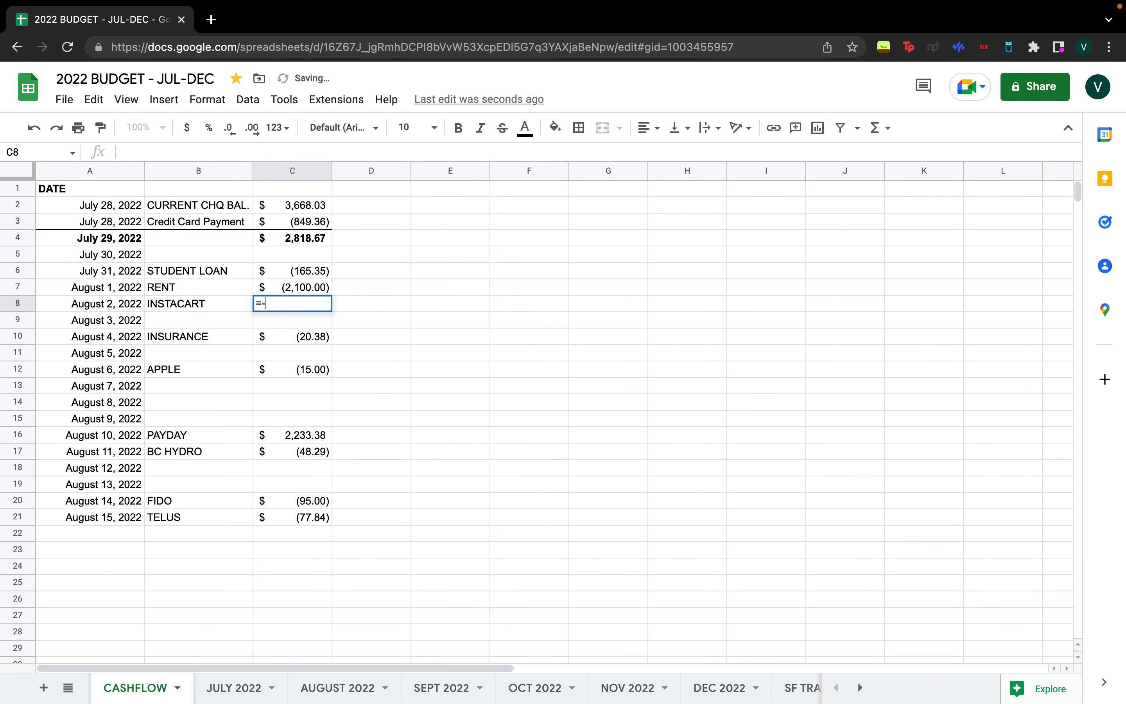
click(352, 688)
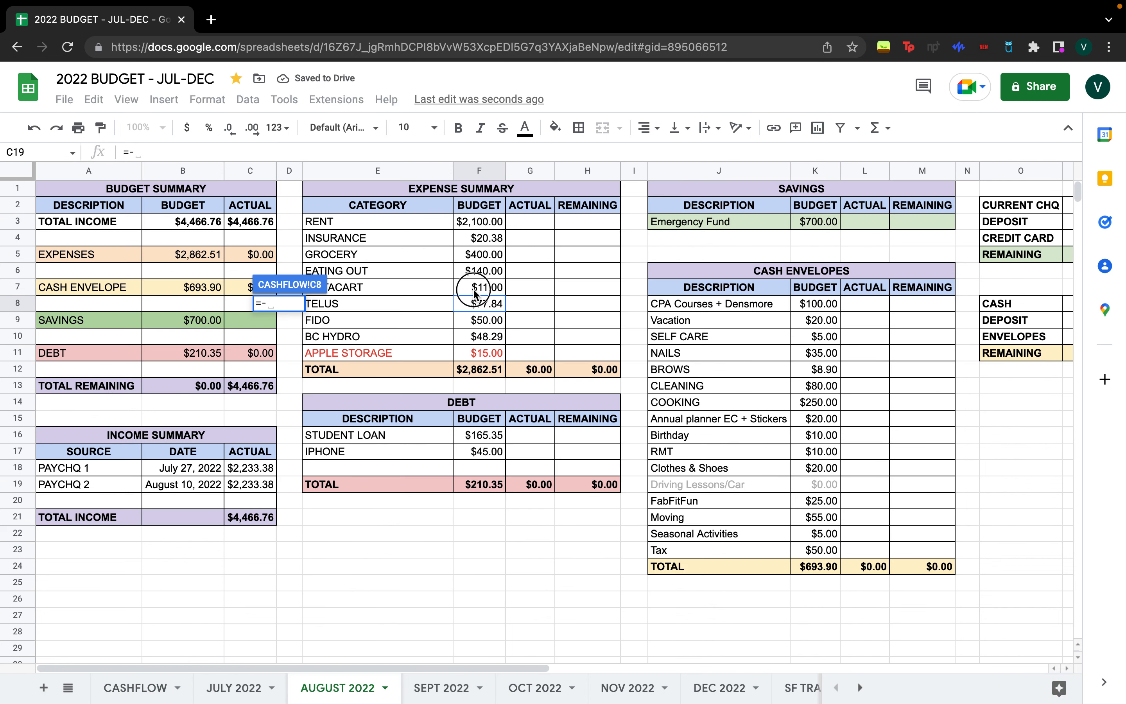
click(476, 289)
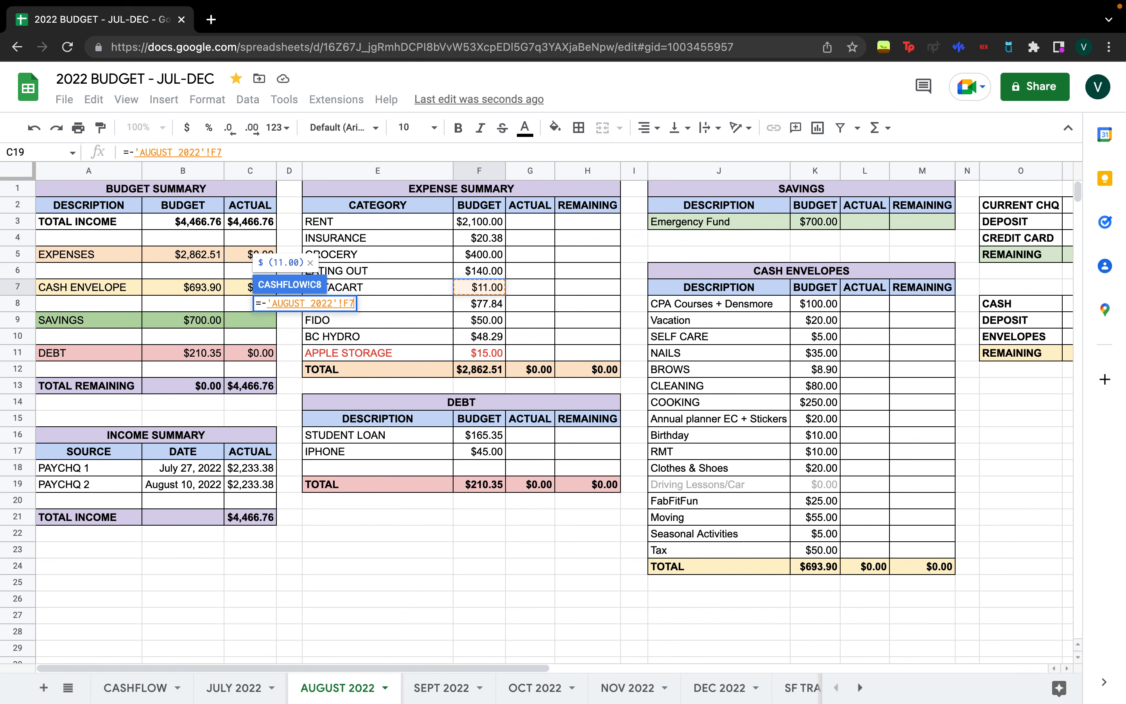
key(Return)
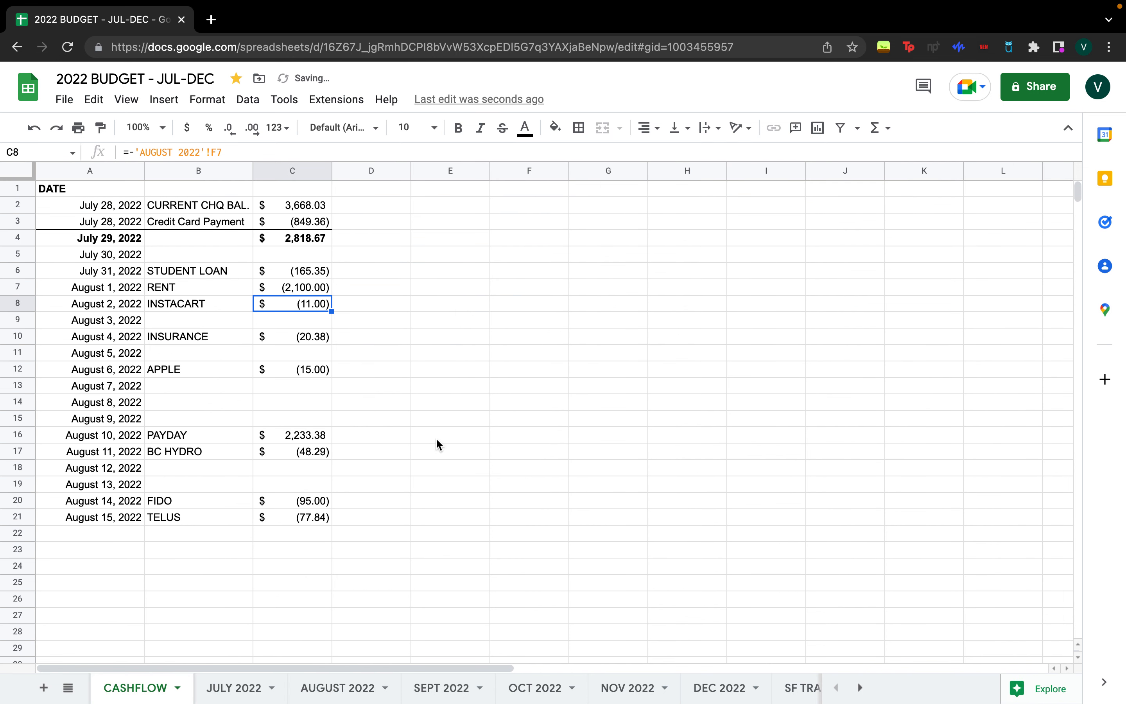
- Check the sum of C4:C12, from the July 29 subtotal through the APPLE payment
click(322, 237)
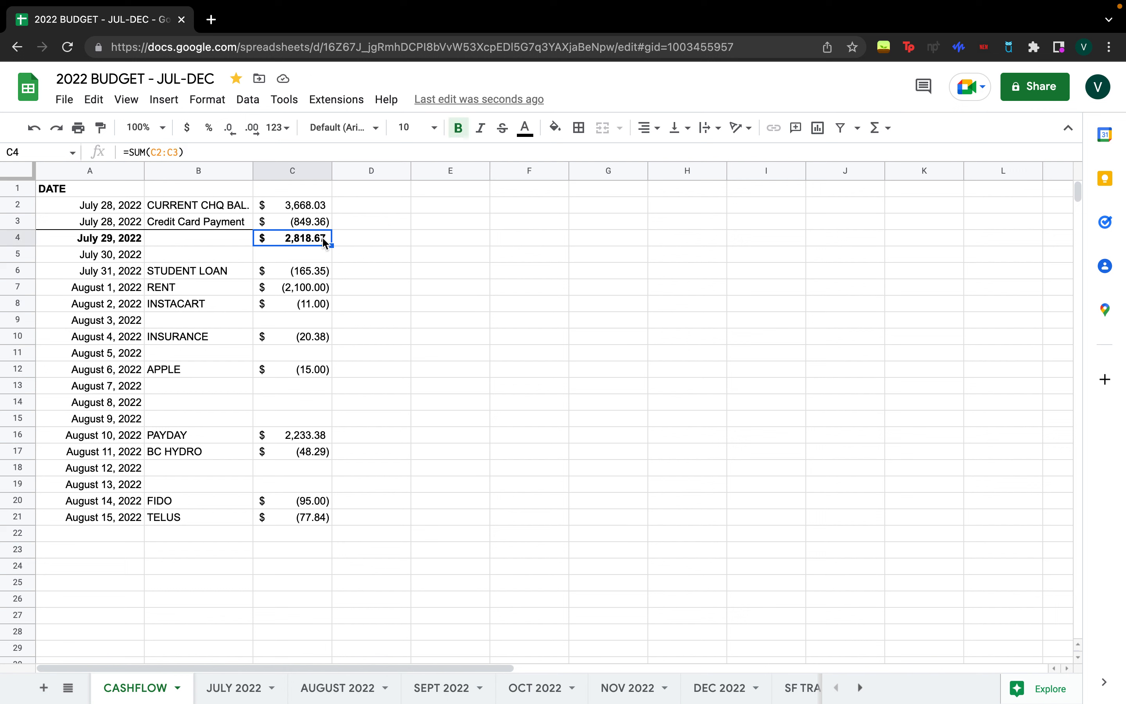
drag(324, 241, 315, 383)
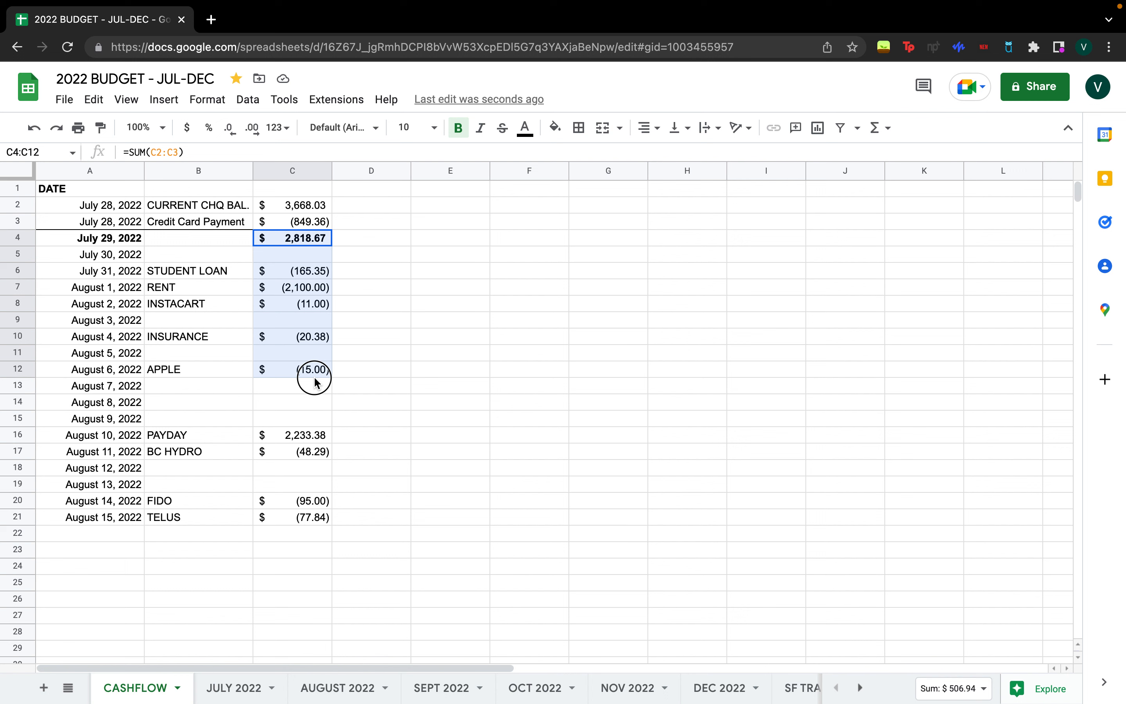
drag(314, 378, 315, 377)
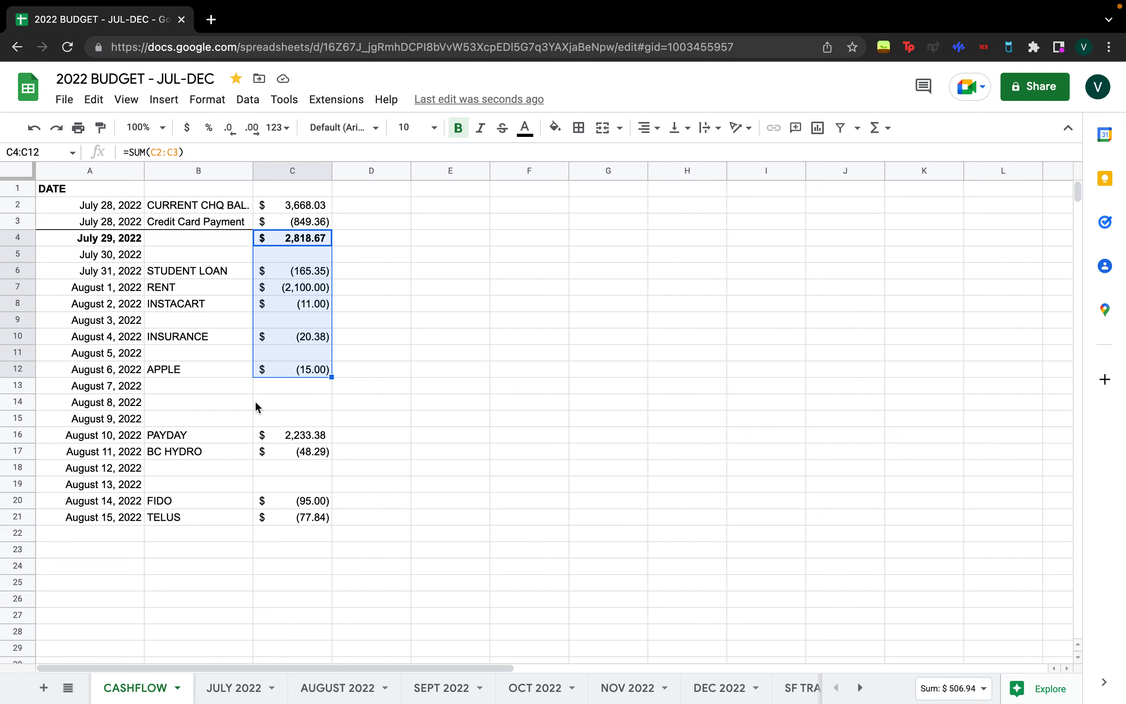
click(422, 513)
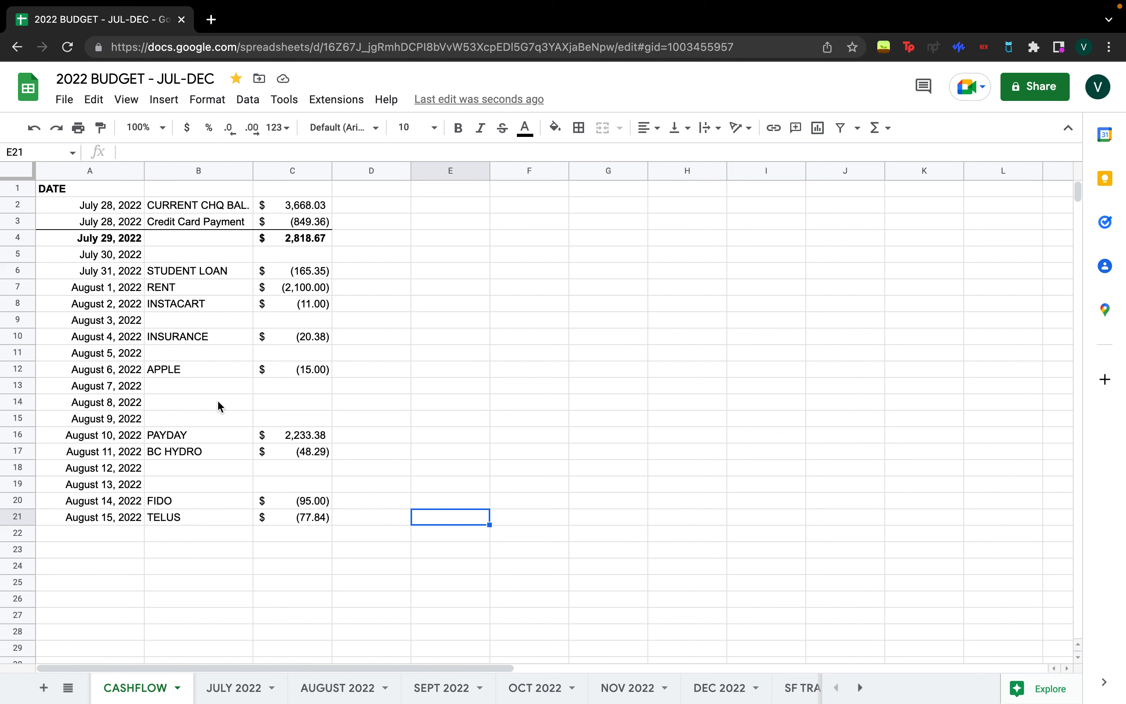
click(174, 323)
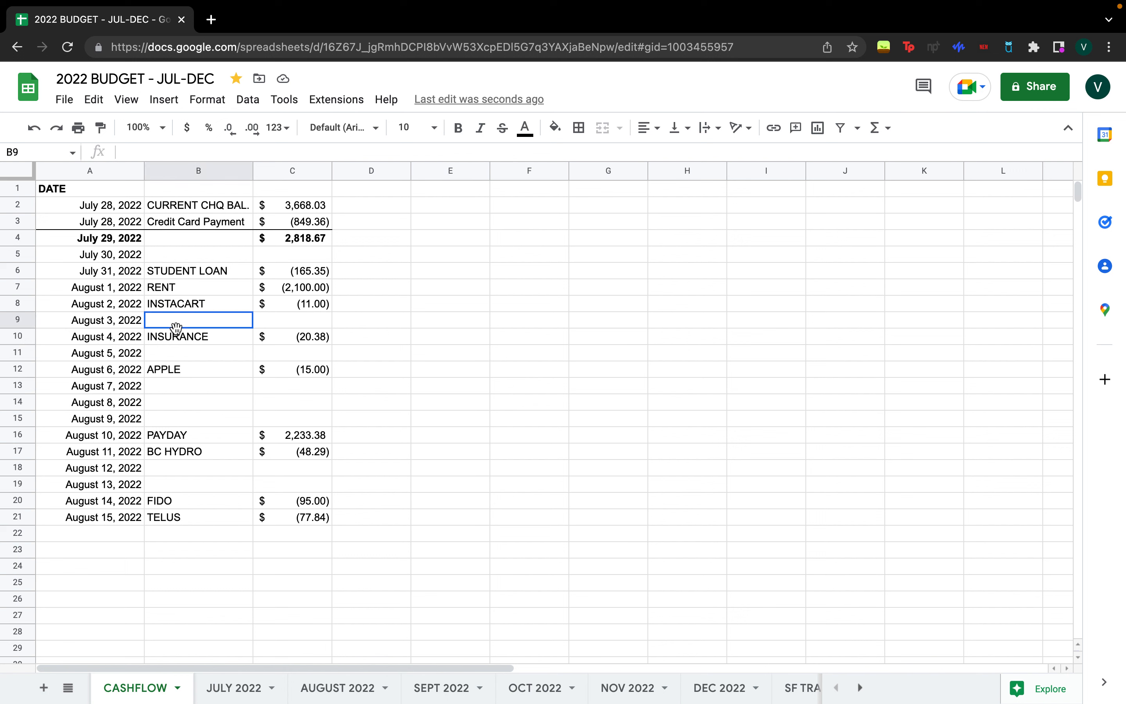
- Enter the label CREDIT CARD in E2 with a balance of 1716.55 in F2
click(478, 208)
text(CREDIT CARD)
key(Tab)
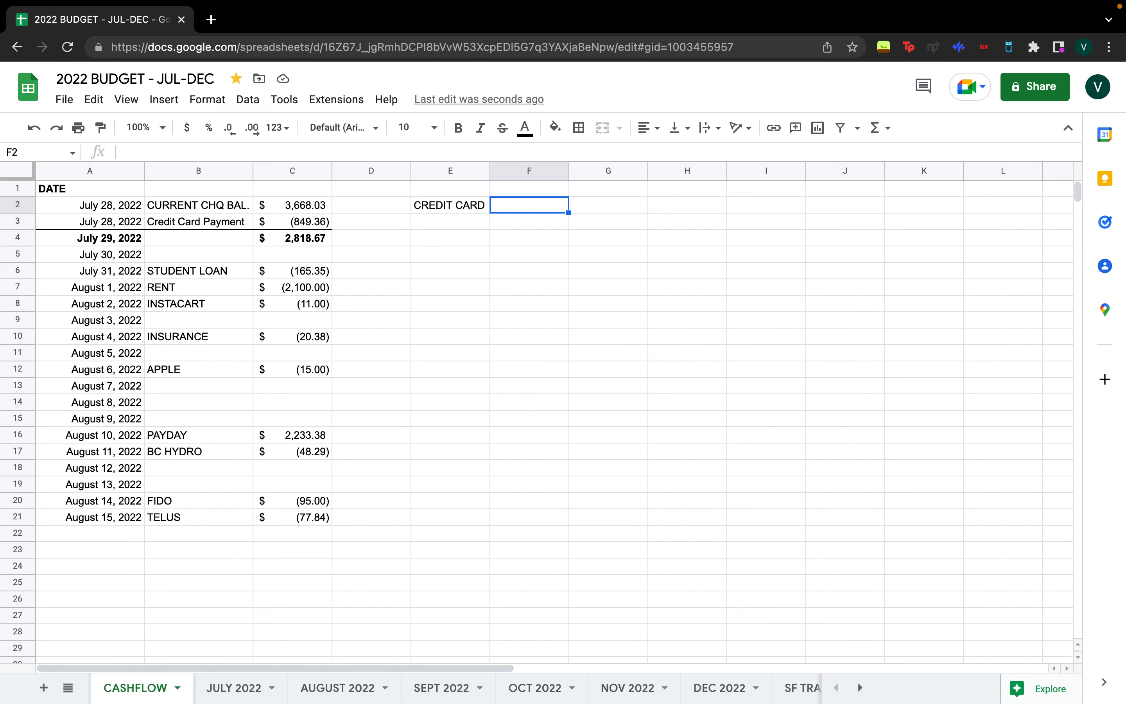
text(1716.55)
key(Return)
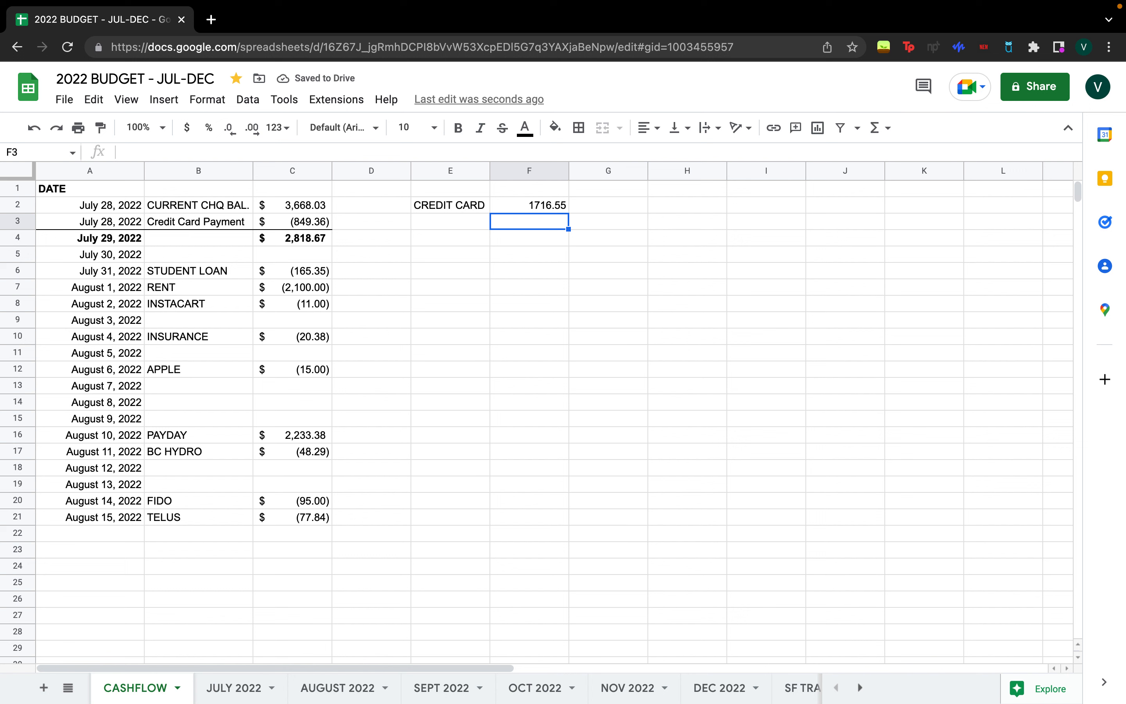
- Link F3 to the July 28 credit card payment in C3 and calculate the remaining card balance in F4 as =F2+F3
text(=)
click(318, 226)
key(Return)
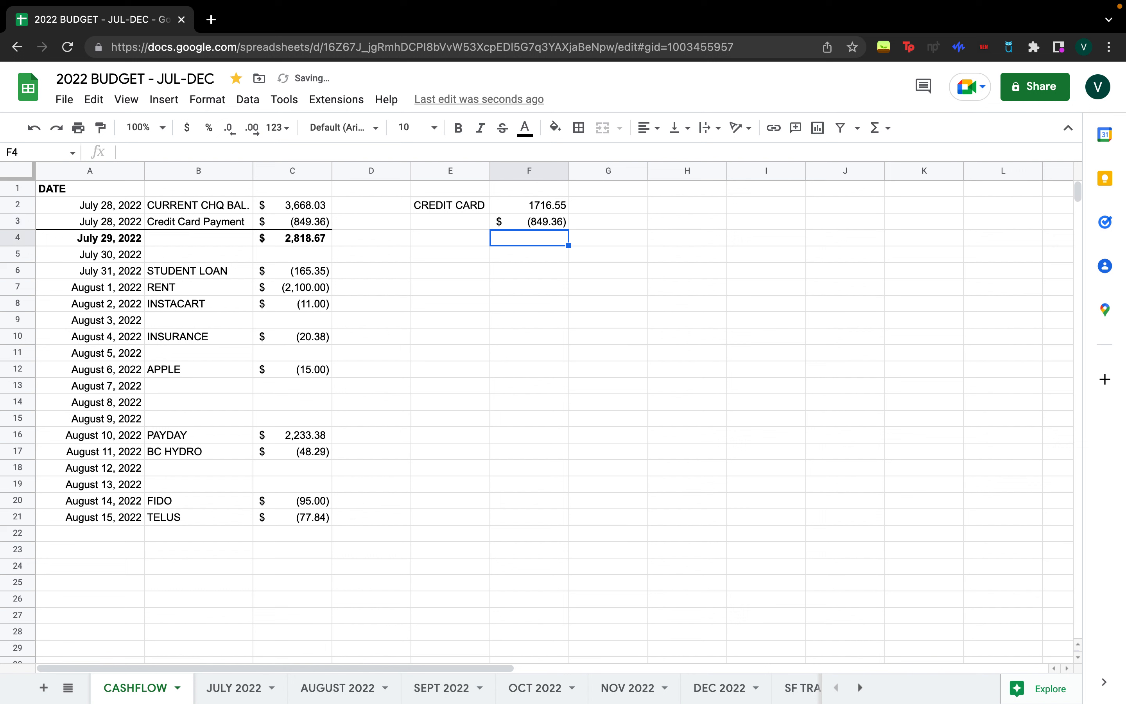
text(=F2+F3)
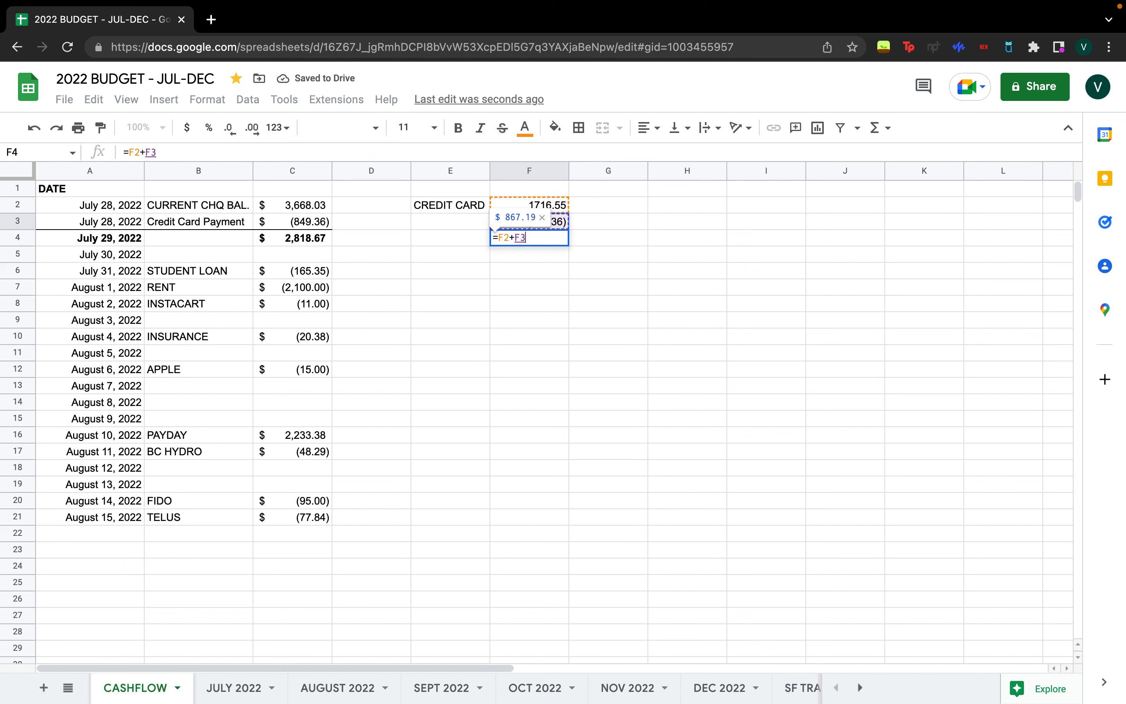
key(Return)
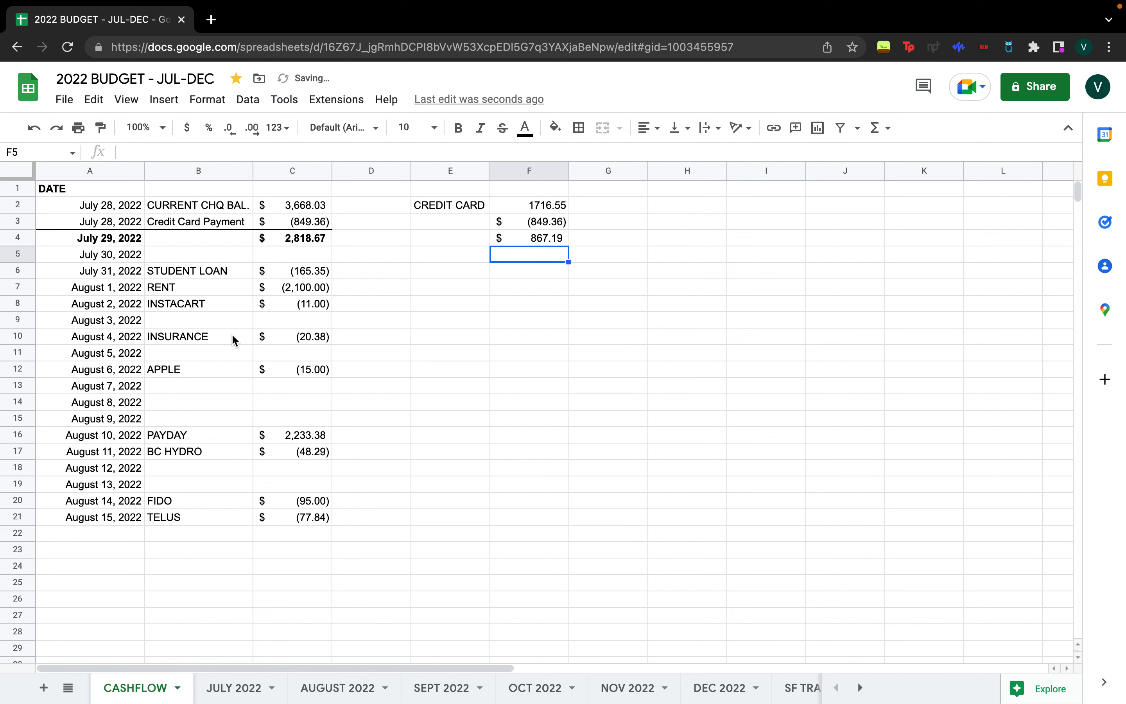
- Enter CREDIT CARD PYMNT in the August 3, 2022 row and widen column B to fit the description
drag(311, 236, 301, 415)
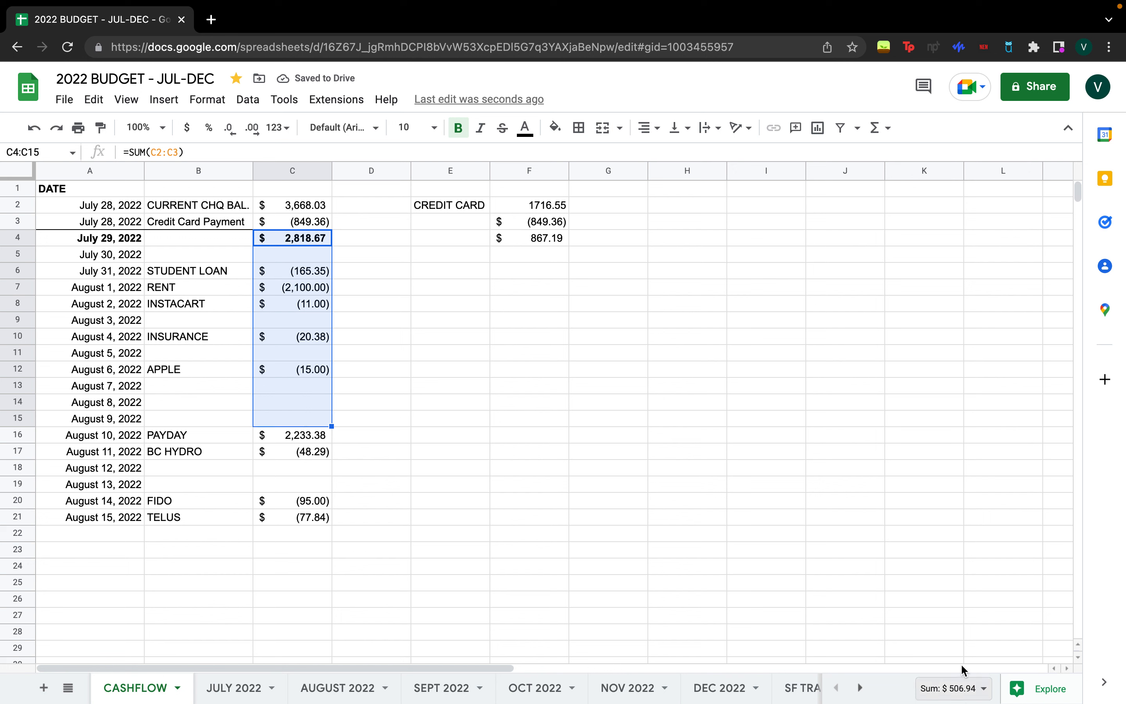
click(203, 321)
text(CREDIT)
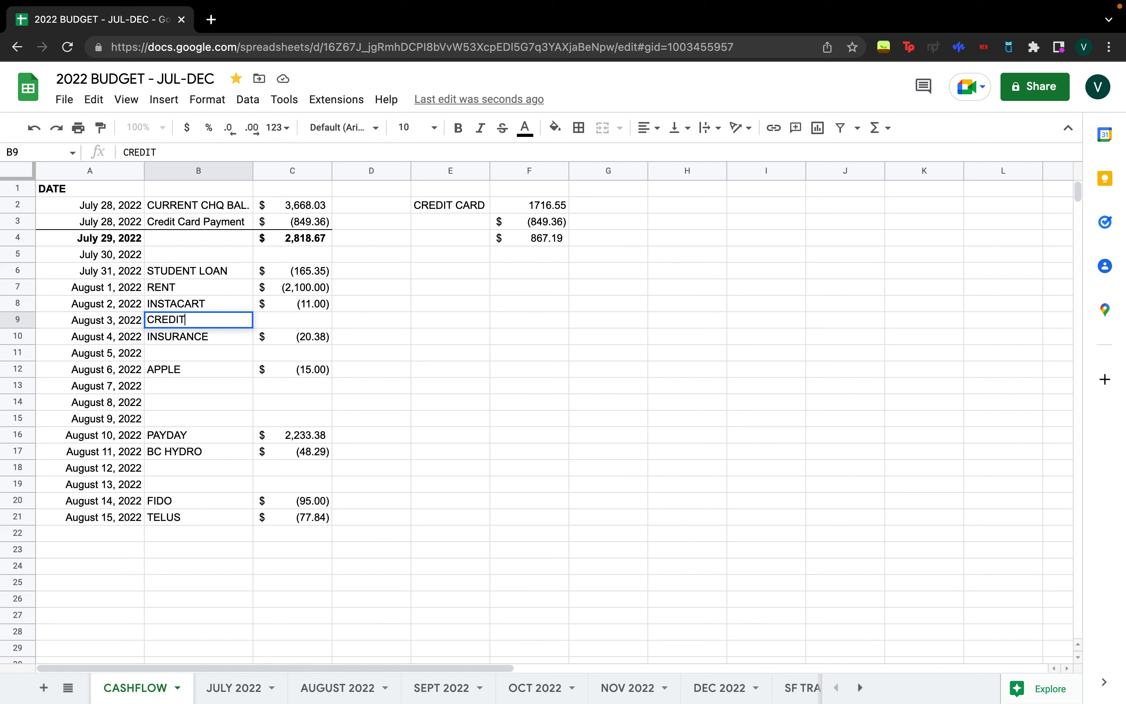
text( CARD PYMNT)
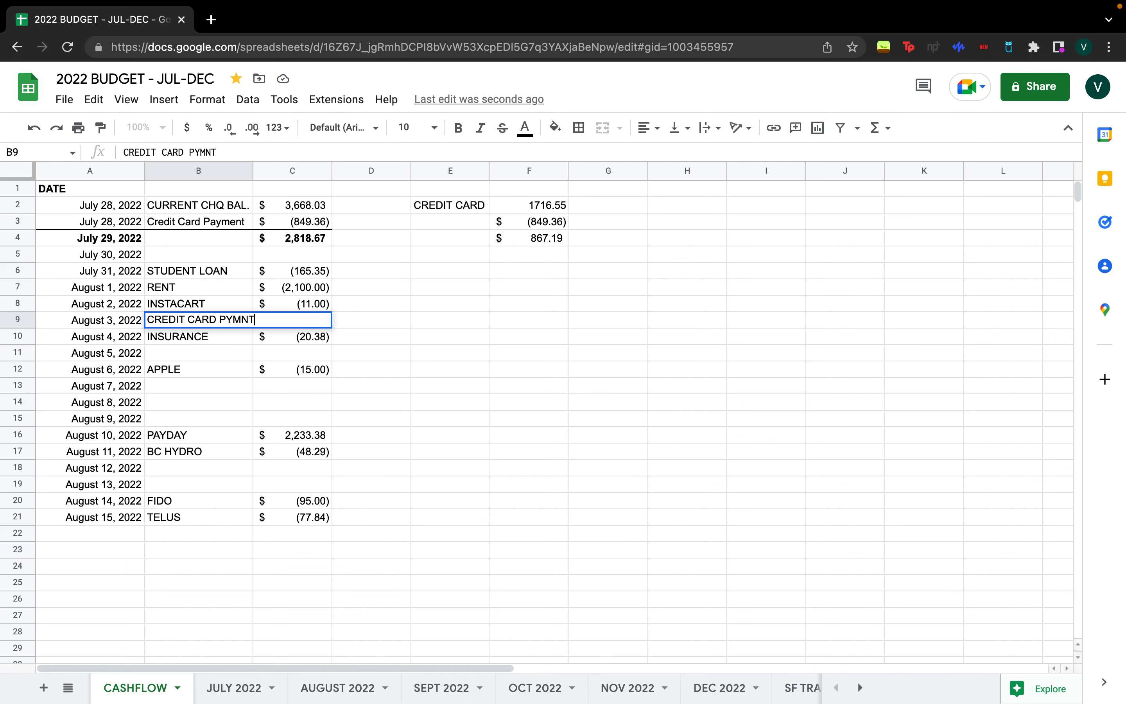
key(Tab)
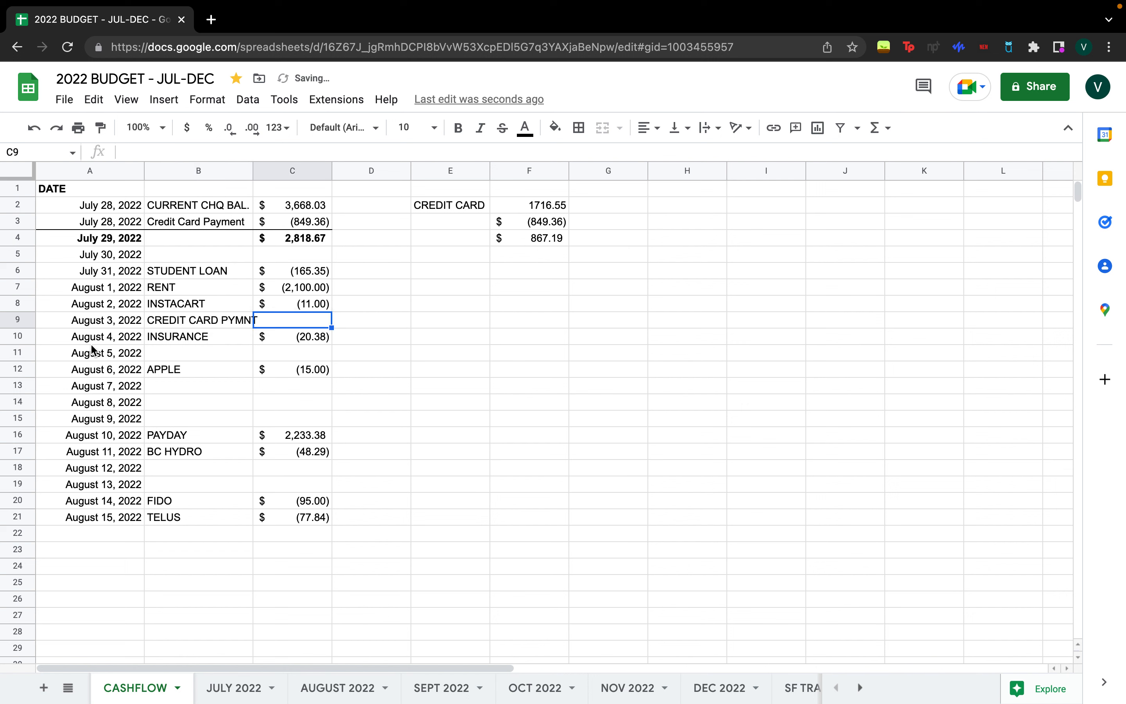
drag(254, 172, 275, 171)
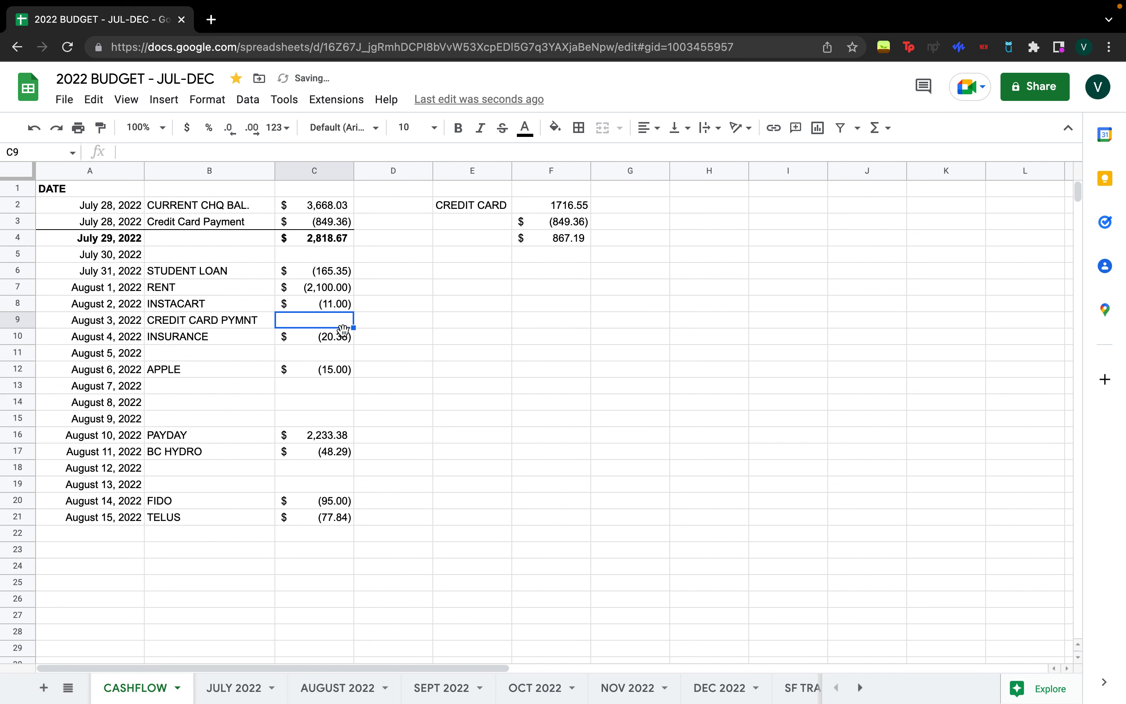
- Set the August 3, 2022 credit card payment in C9 to -400, then check the sum of C4:C14
text(500)
key(Return)
key(Up)
text(-400)
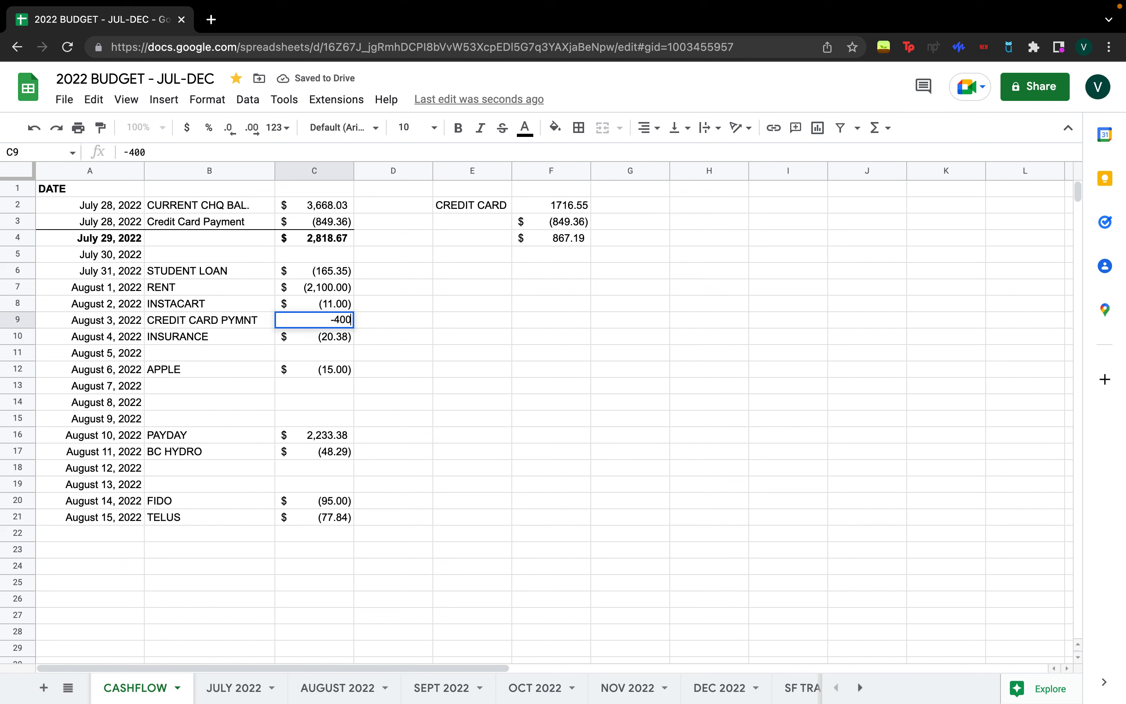
key(Return)
drag(331, 236, 338, 401)
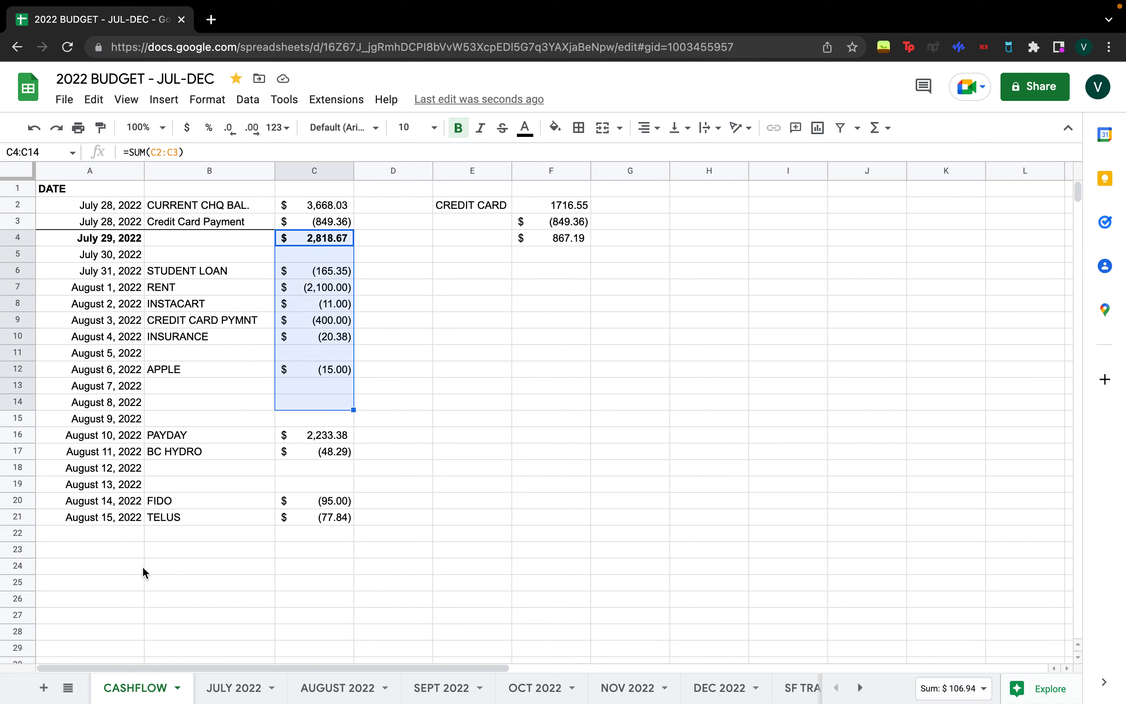
- Enter the description CREDIT CARD PYMNT in the August 12, 2022 row
click(181, 471)
text(CREDIT CAR)
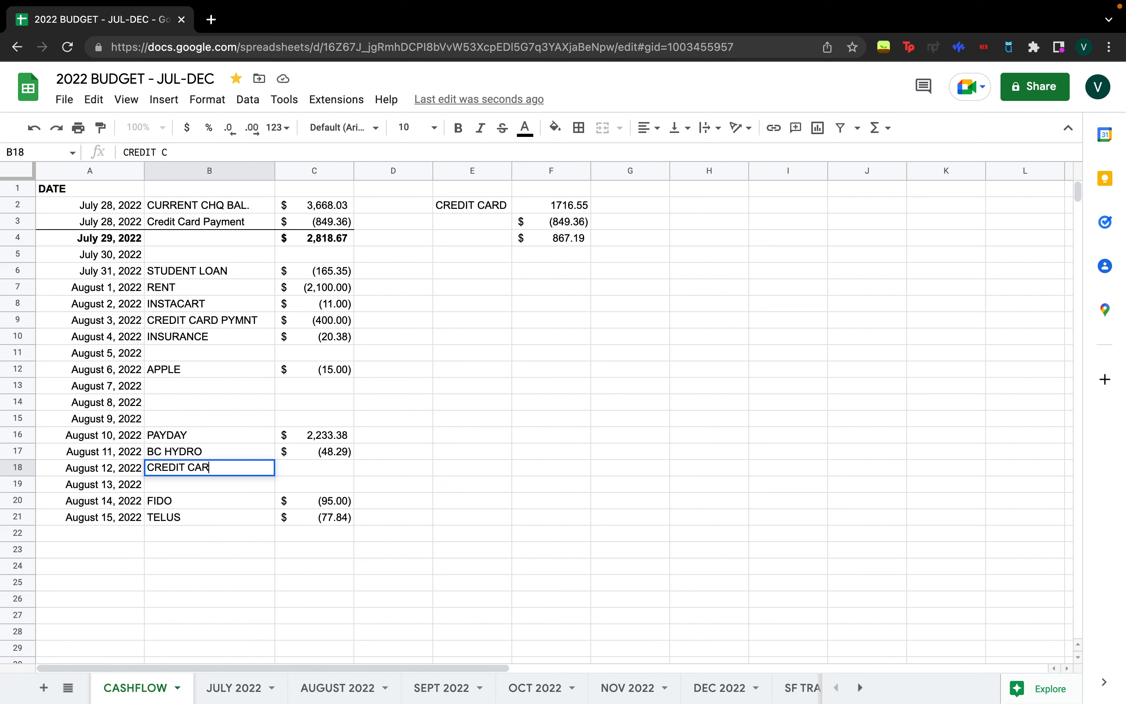
text(D PYMNT)
key(Tab)
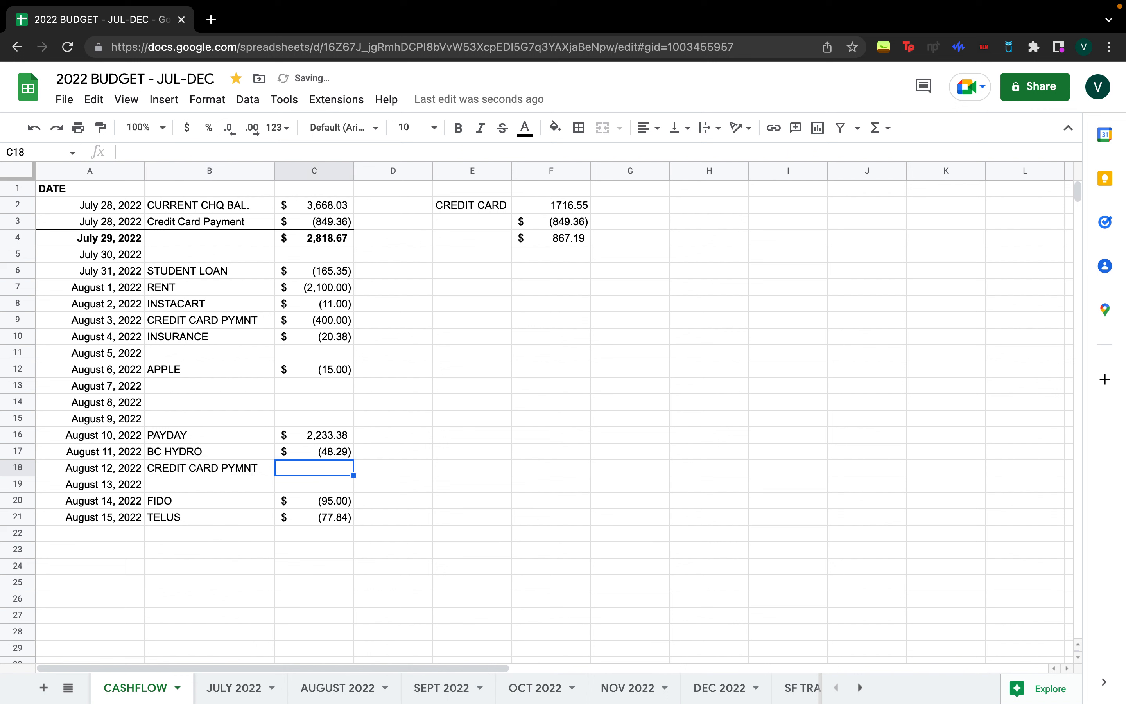
text(=)
- Enter -400 in F5 and calculate the remaining credit card balance in F6 as =F4+F5
click(549, 254)
text(-400)
key(Return)
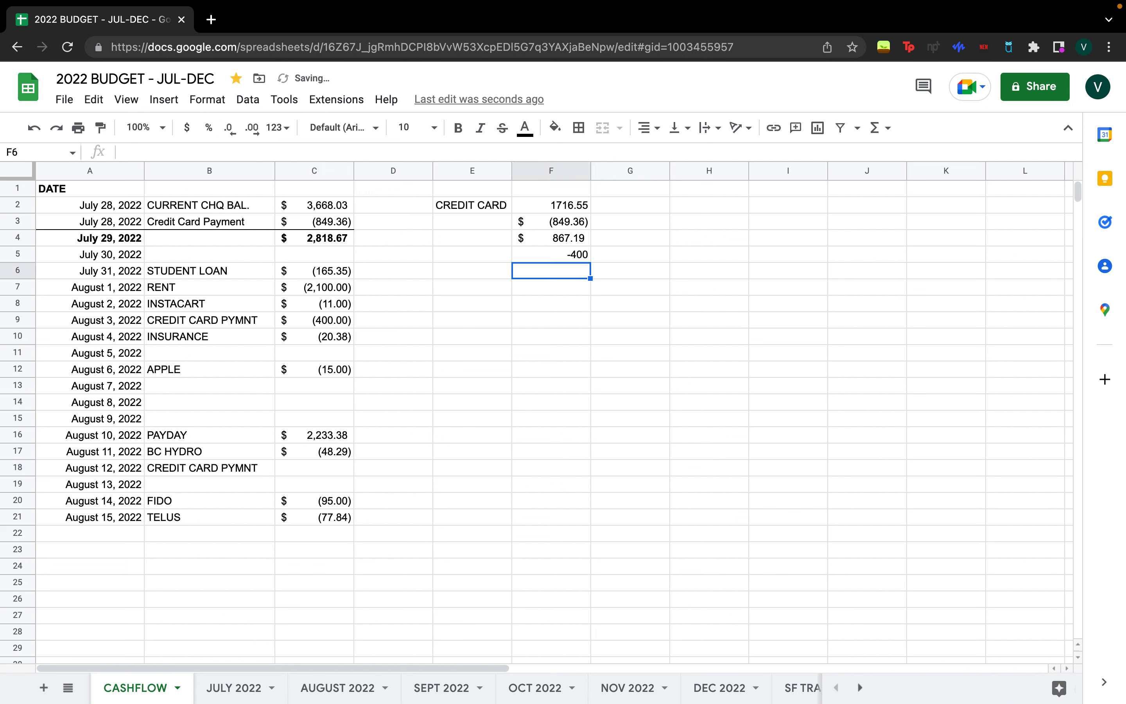
text(=)
key(Up)
key(Up)
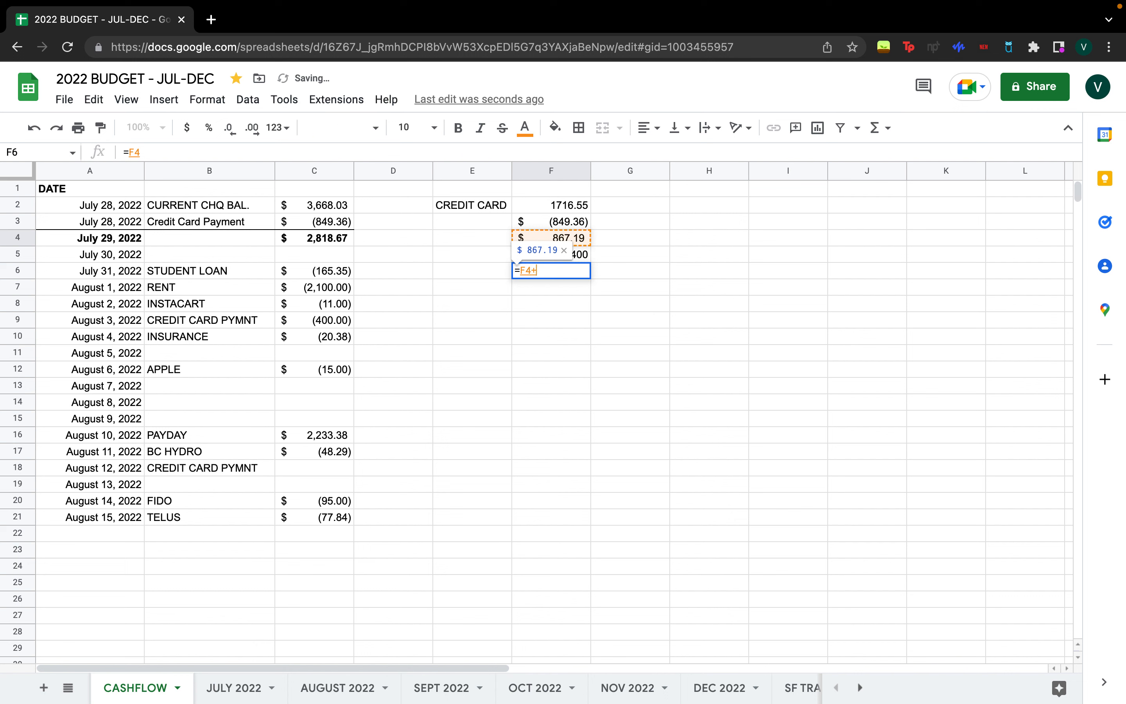
text(+)
key(Up)
key(Return)
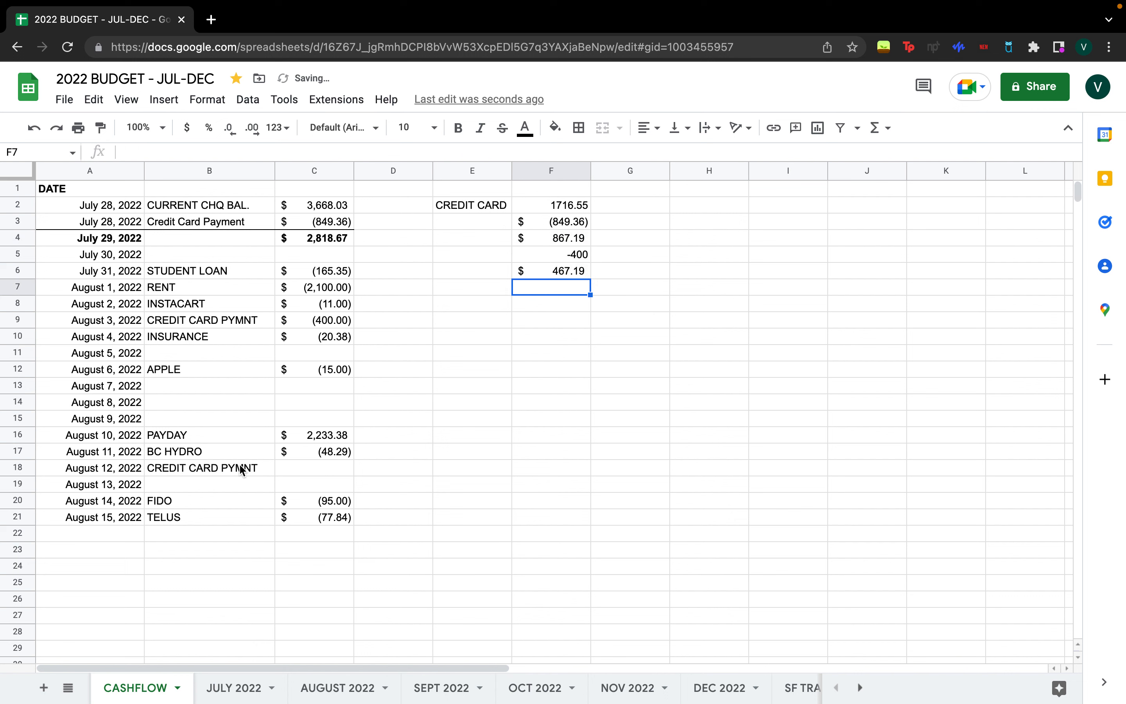
- Set the August 12, 2022 credit card payment in C18 to the negative of the remaining balance, =-F6
click(282, 472)
text(=-)
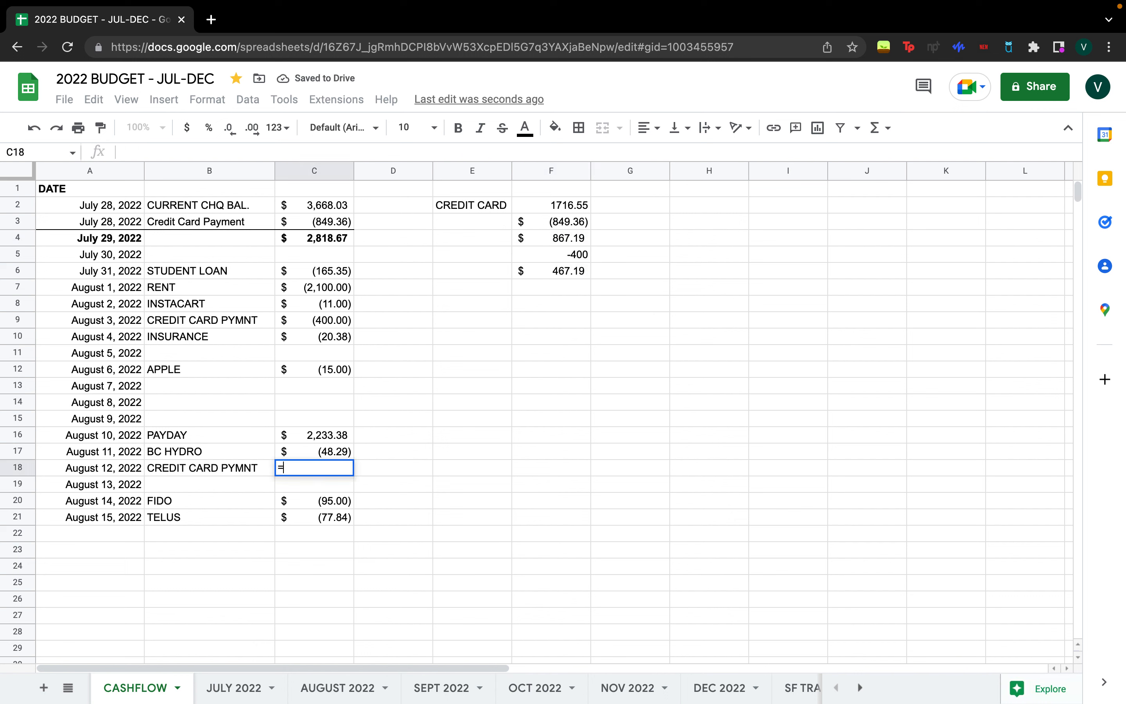
click(546, 275)
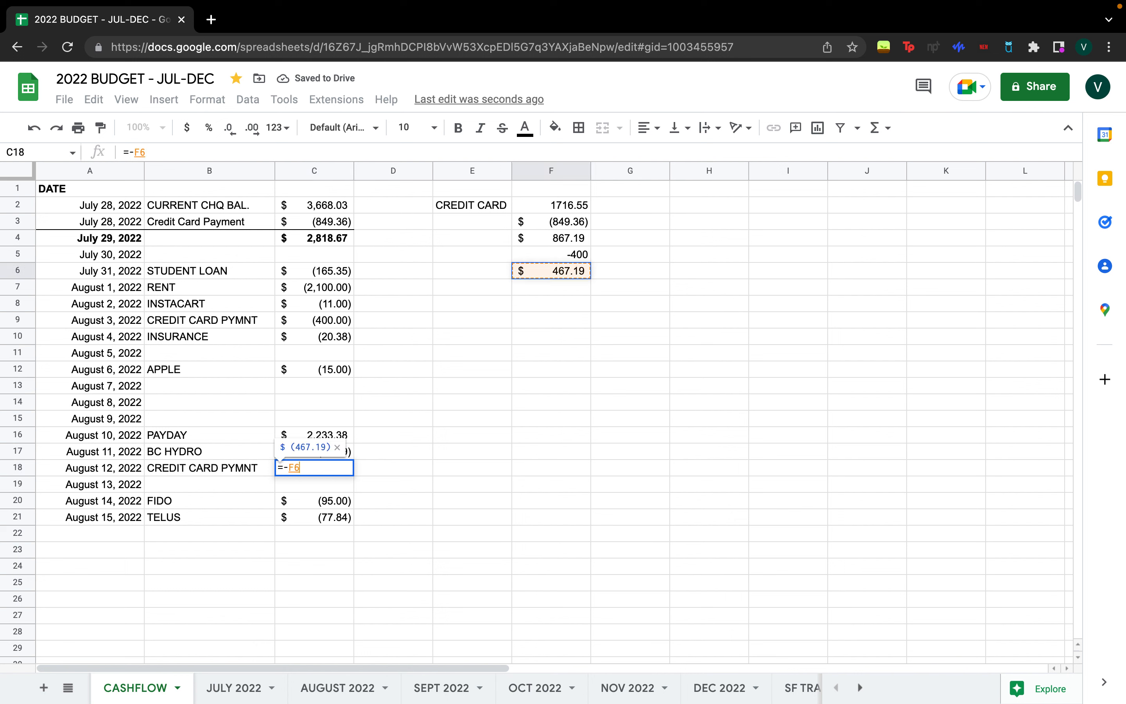
key(Return)
- Replace the typed August 3, 2022 credit card payment in C9 with a link to the payment in F5
click(340, 324)
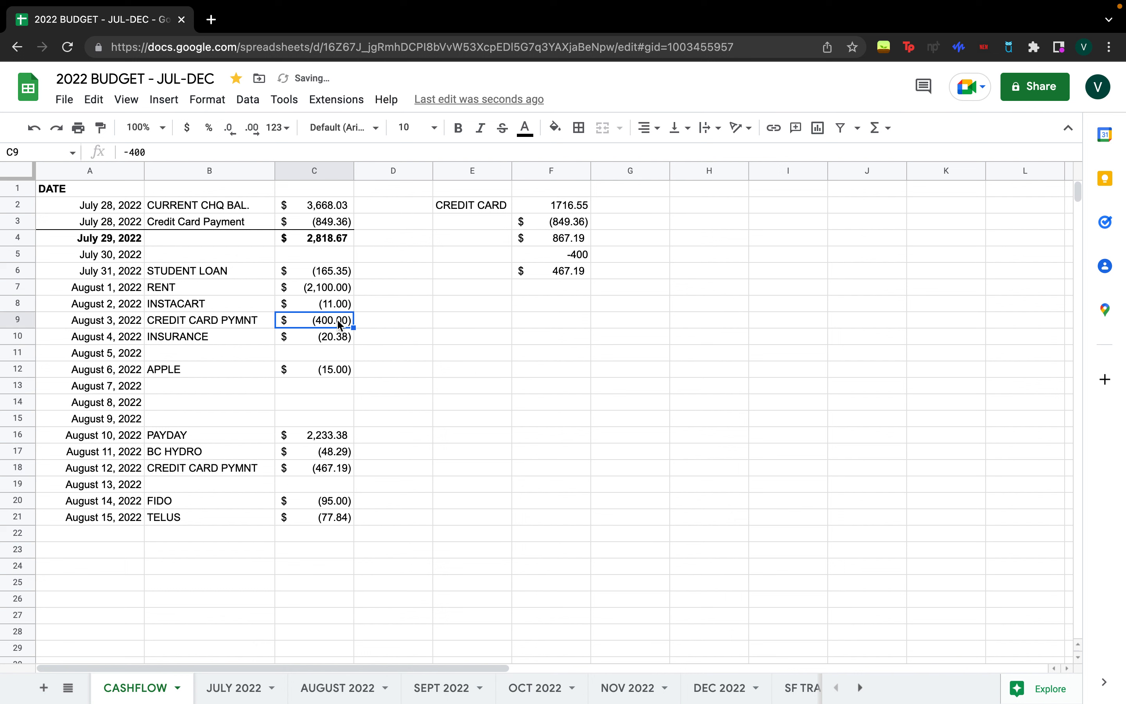
text(=-)
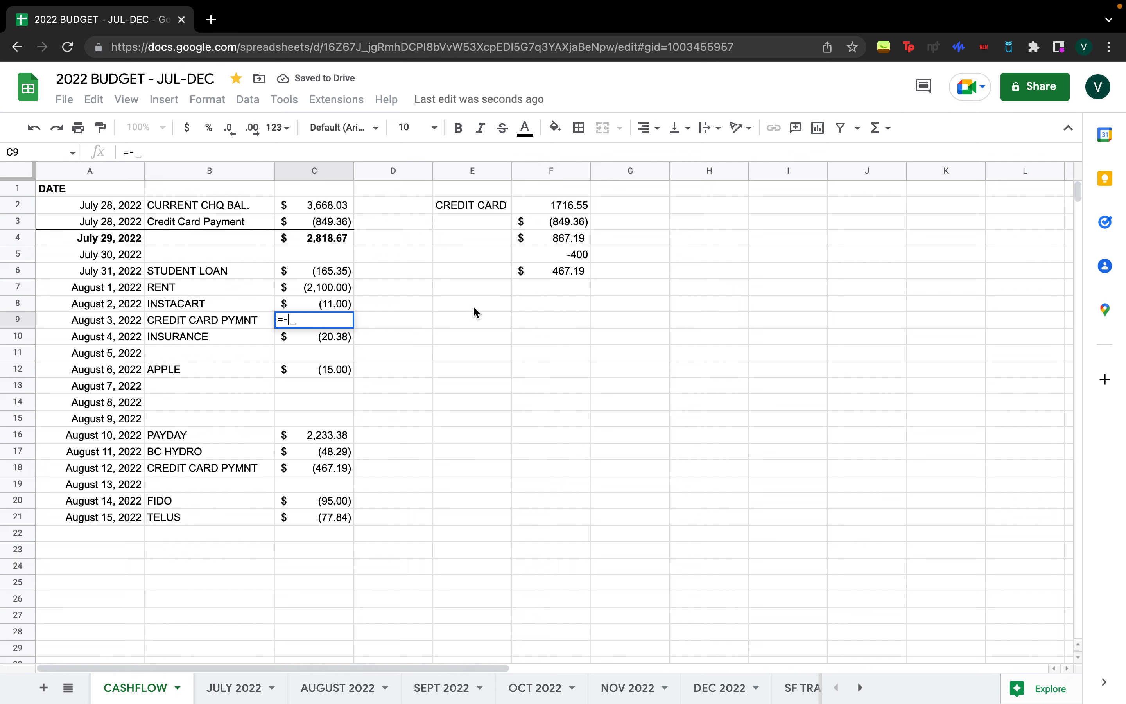
click(568, 255)
key(Return)
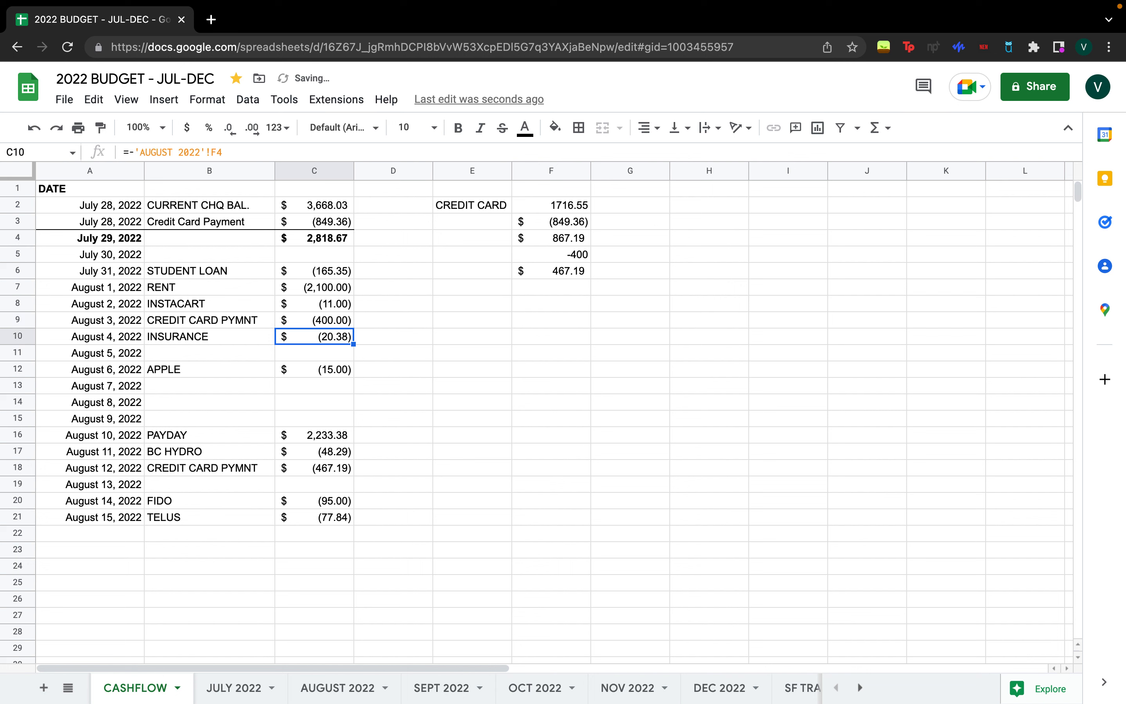
- Format the credit card amounts in column F with the accounting number format
click(561, 171)
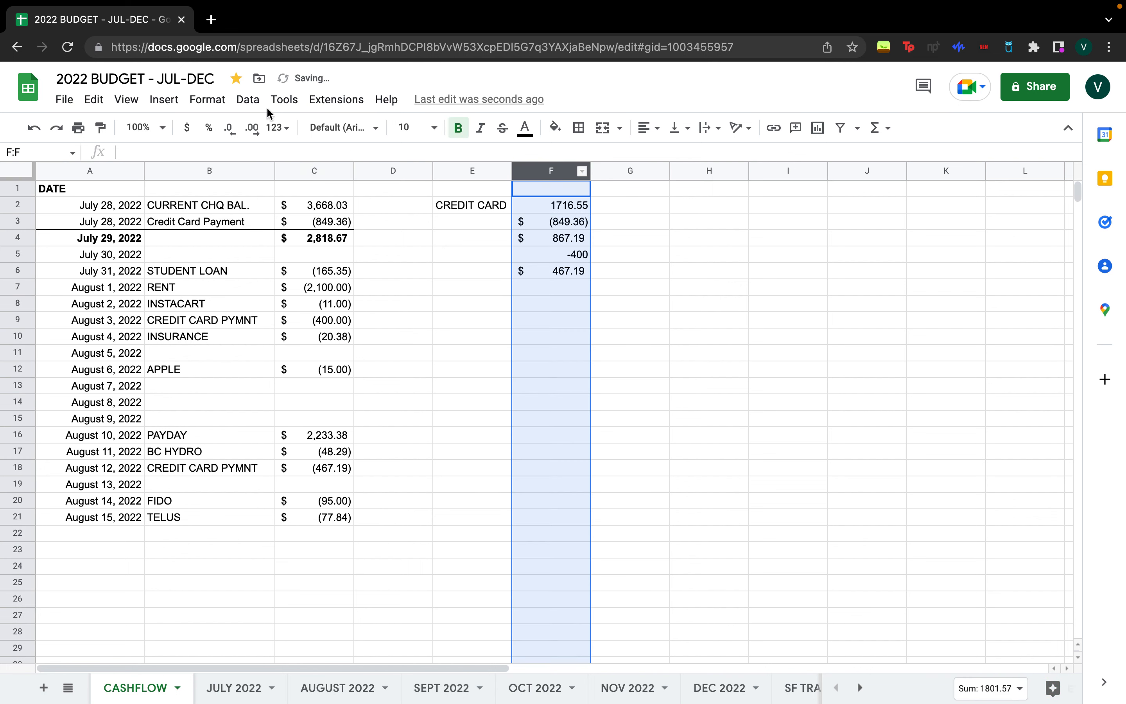
click(208, 100)
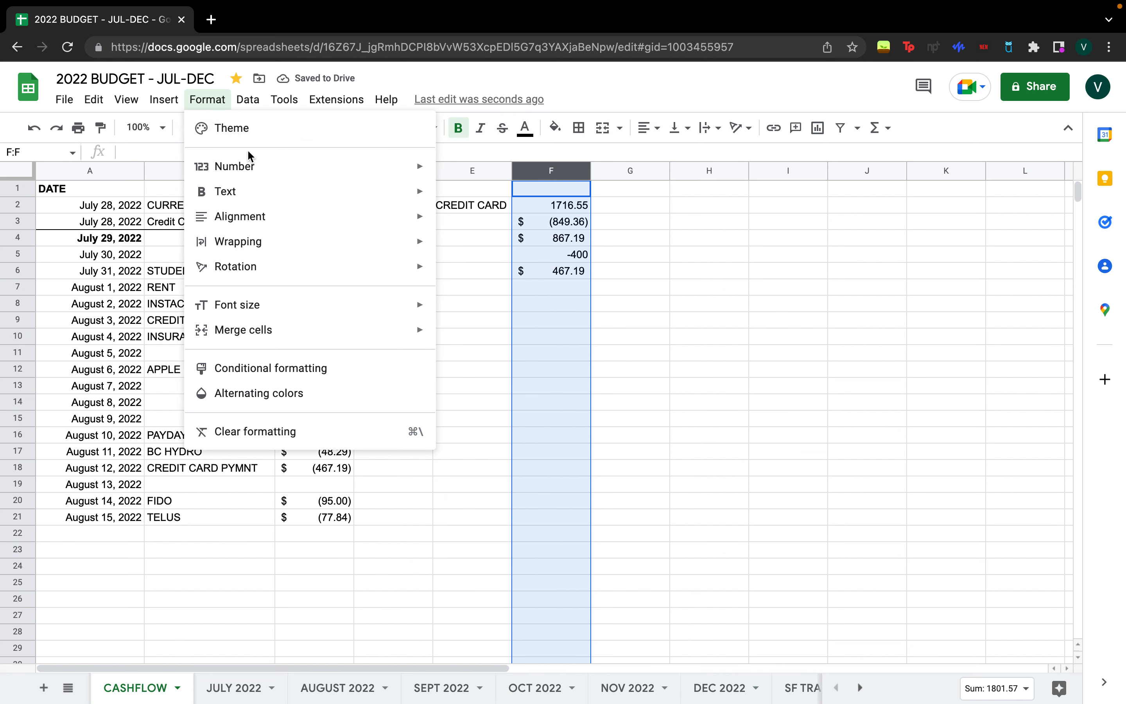
mouse_move(252, 164)
click(510, 326)
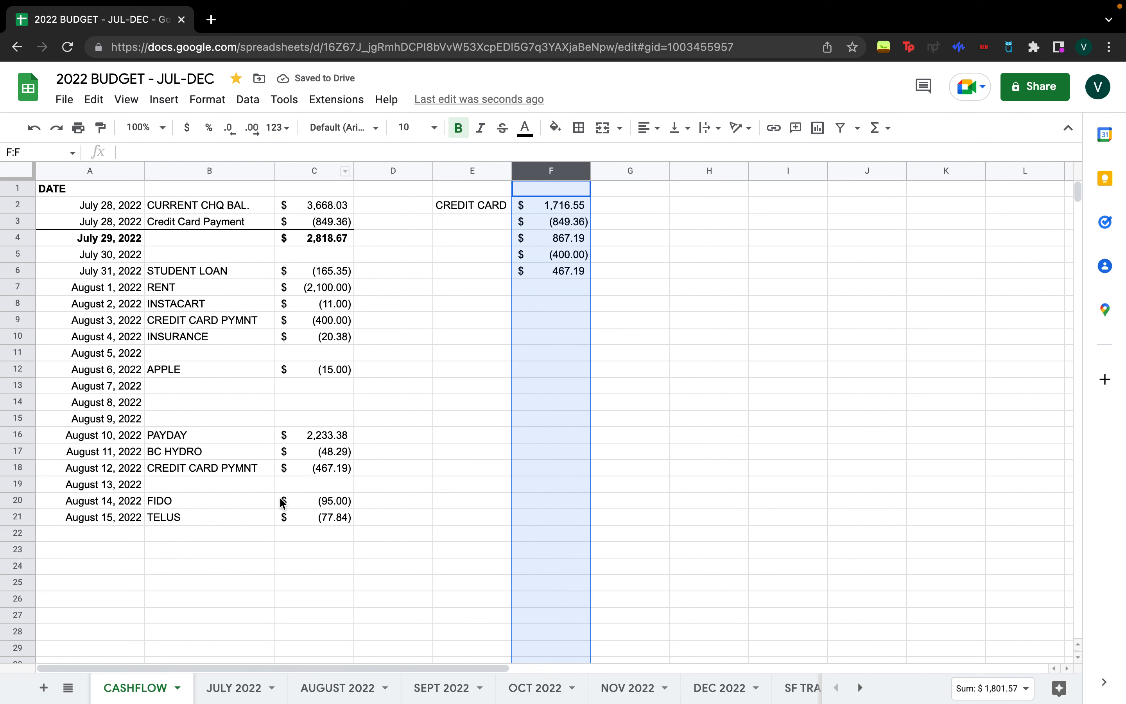
- Calculate the August 7, 2022 balance in C13 as the SUM of C4:C12
click(328, 391)
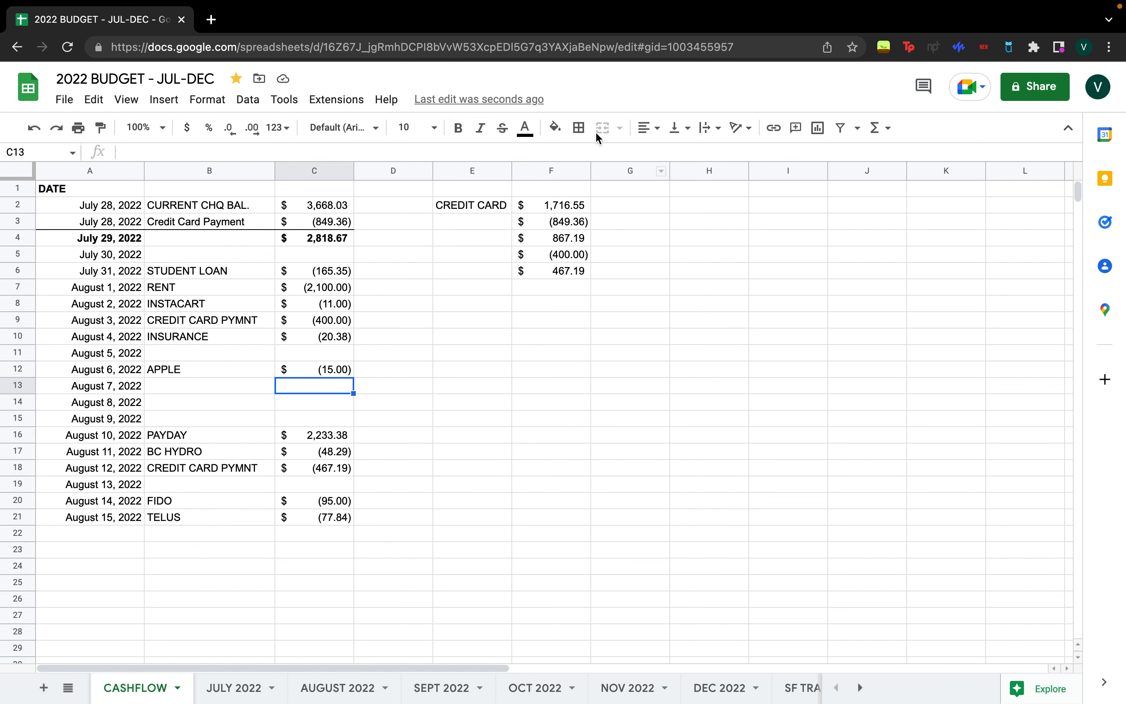
click(877, 127)
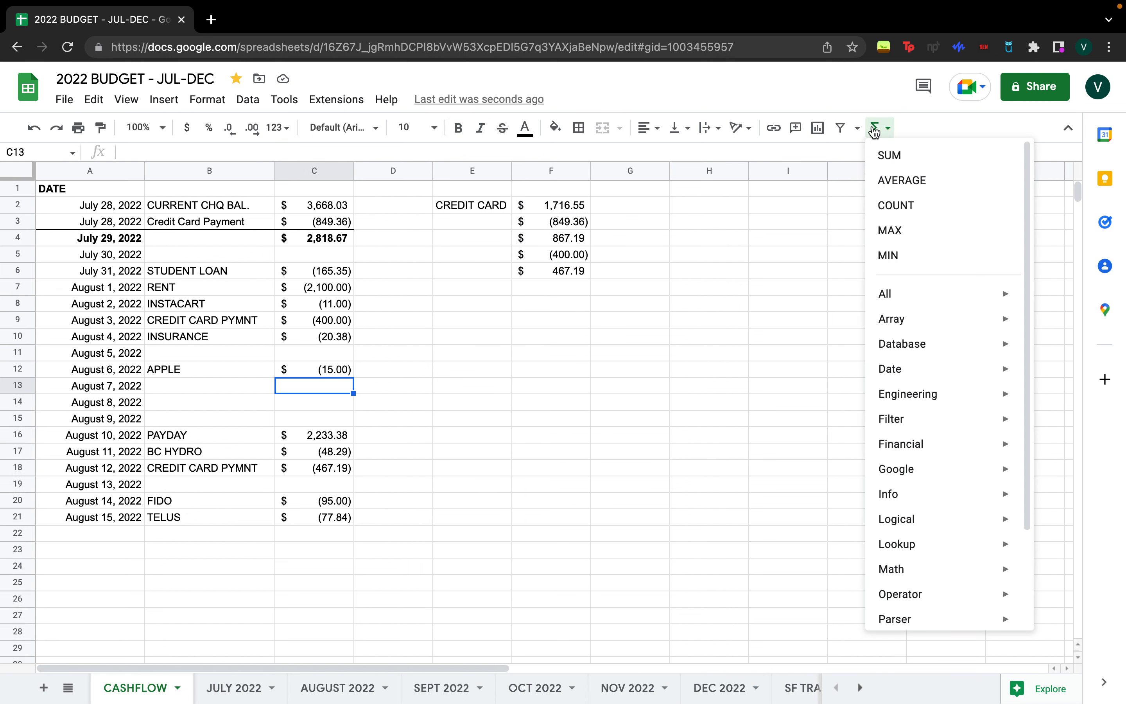
click(889, 154)
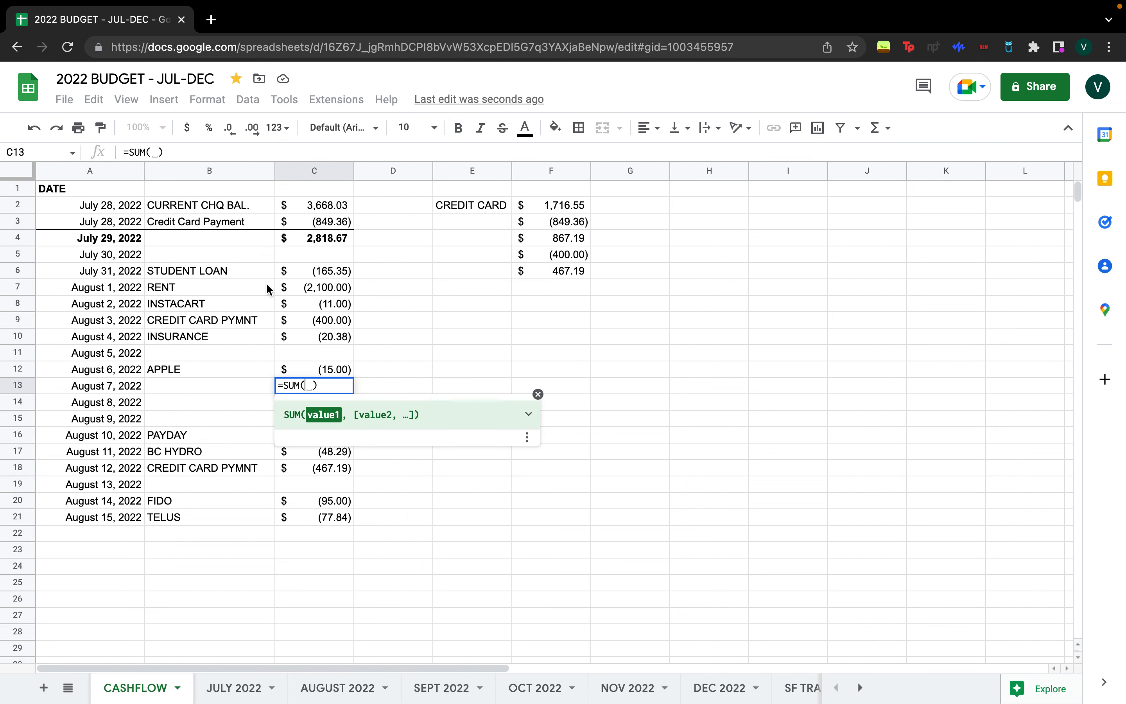
drag(342, 245, 350, 372)
key(Return)
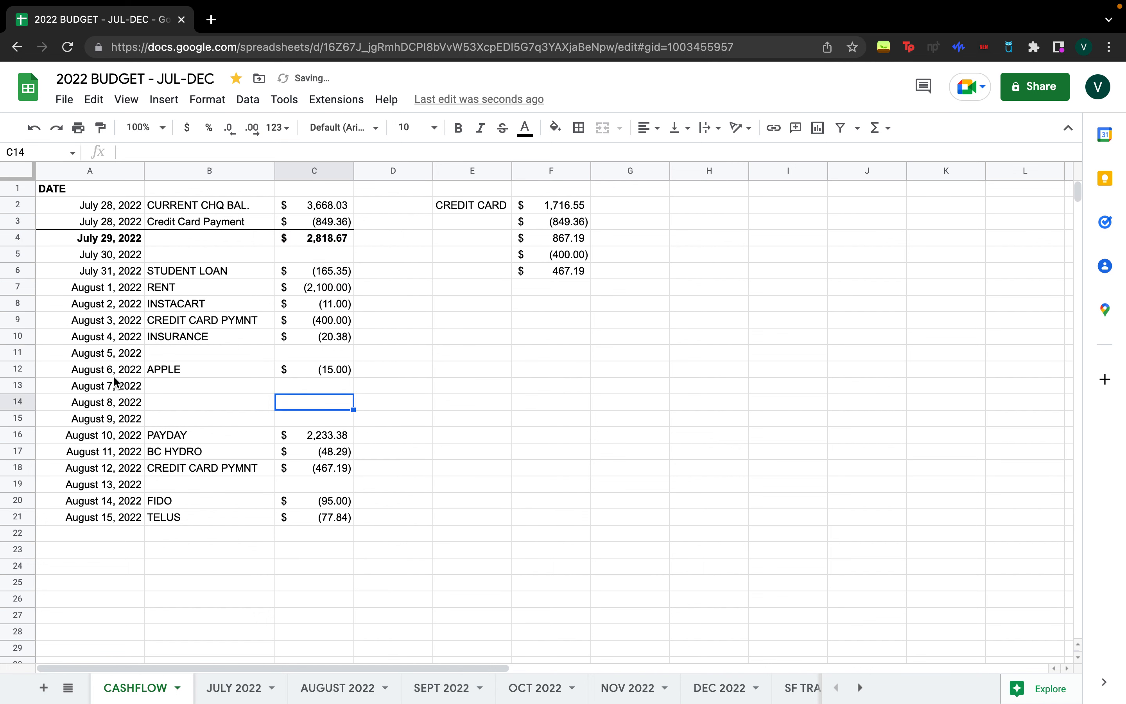
- Make the August 7, 2022 balance row A13:C13 bold and add a top border to it
drag(137, 380, 327, 372)
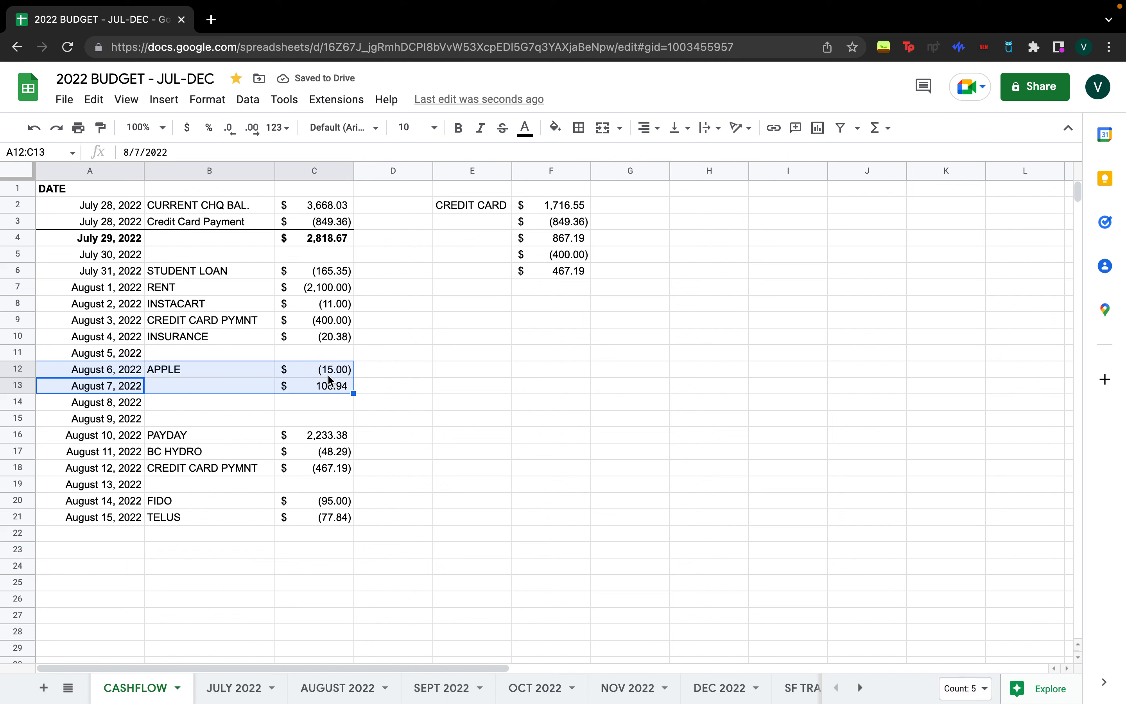
click(244, 420)
drag(118, 391, 346, 388)
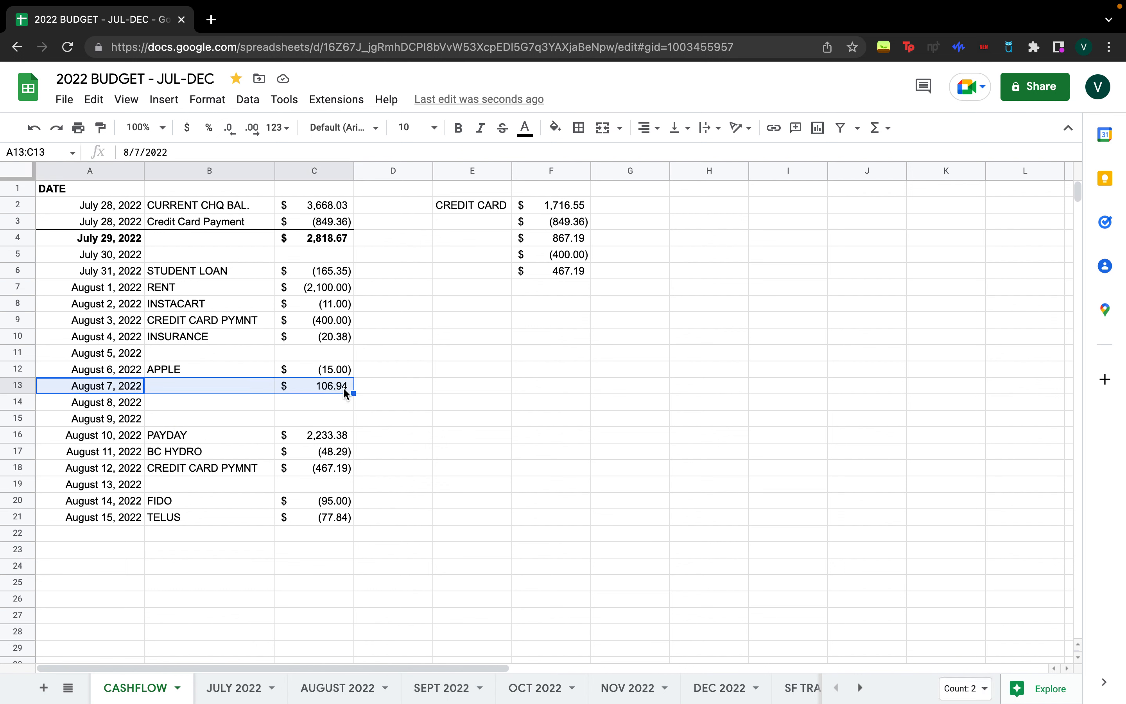
click(465, 132)
click(578, 127)
click(605, 183)
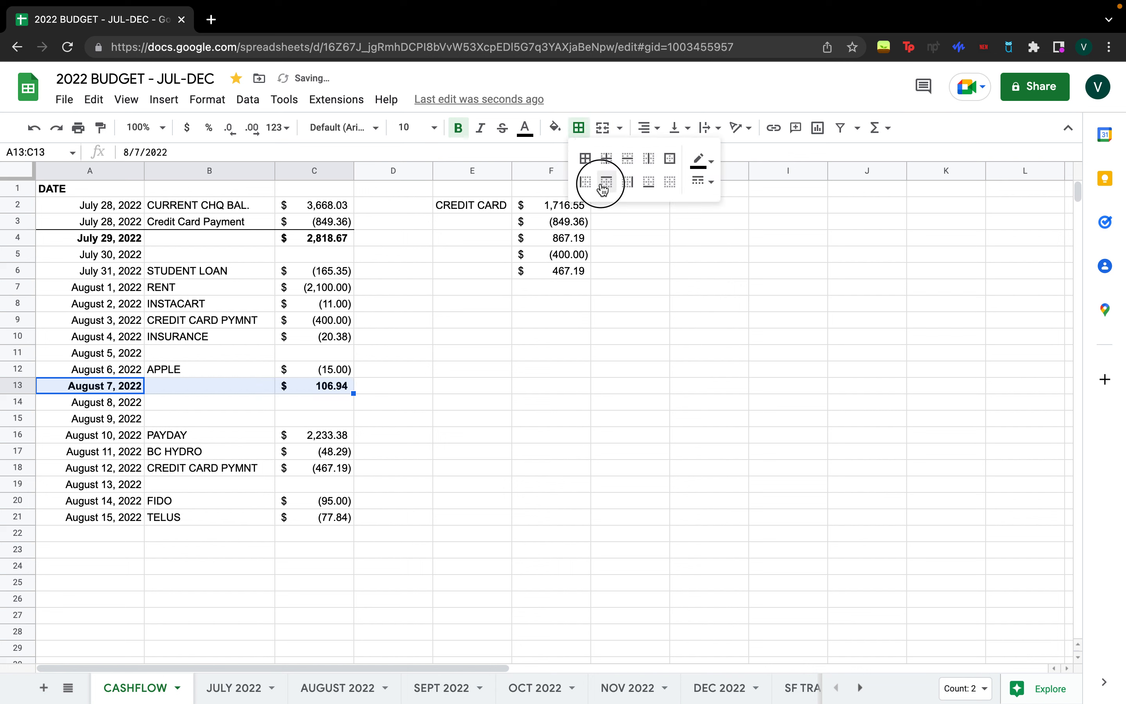
click(400, 483)
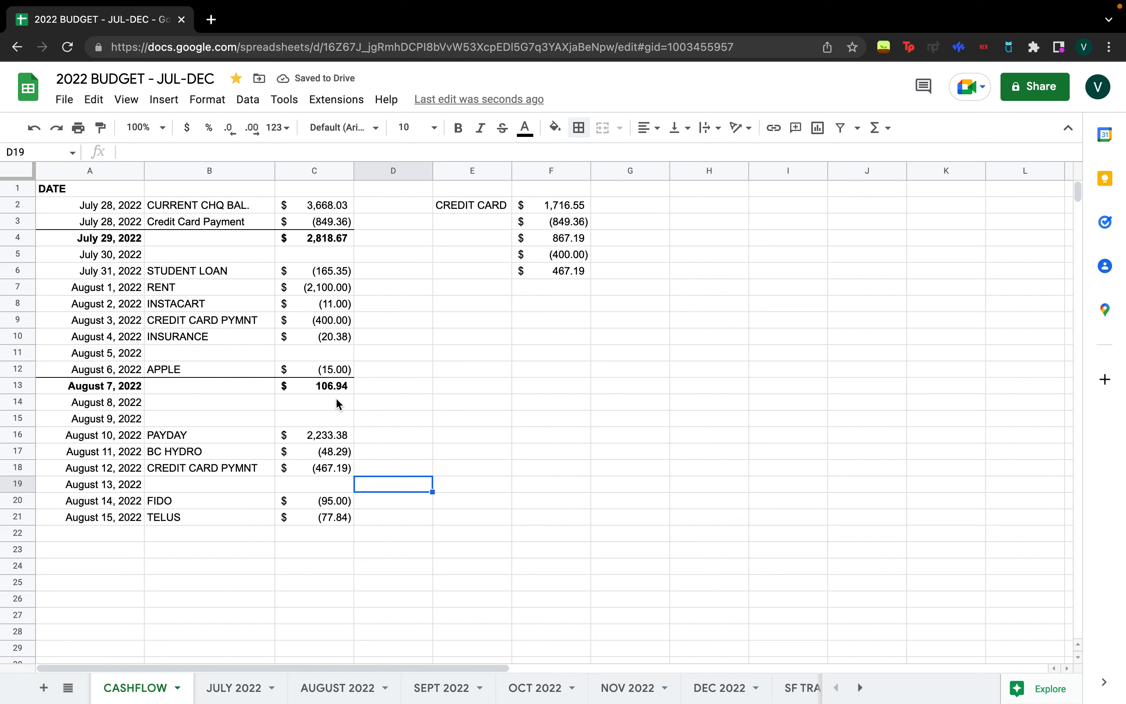
- Extend the dates in column A through August 22, 2022 and move the TELUS bill to the August 13 row
click(122, 516)
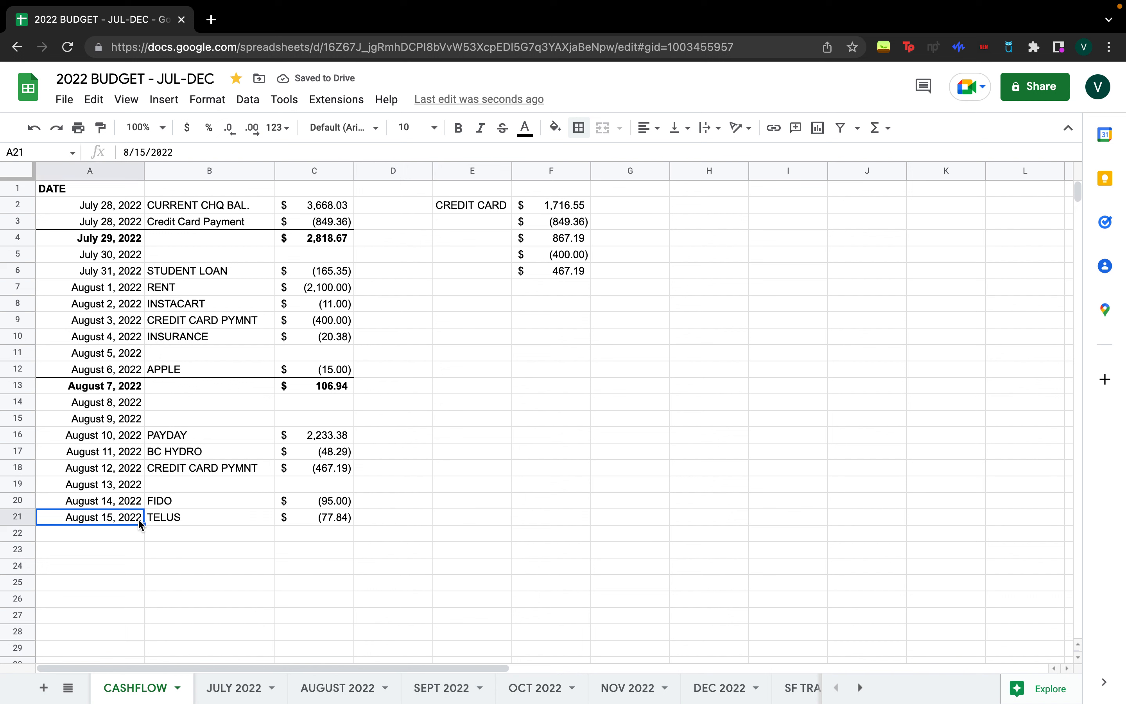
drag(145, 525, 140, 634)
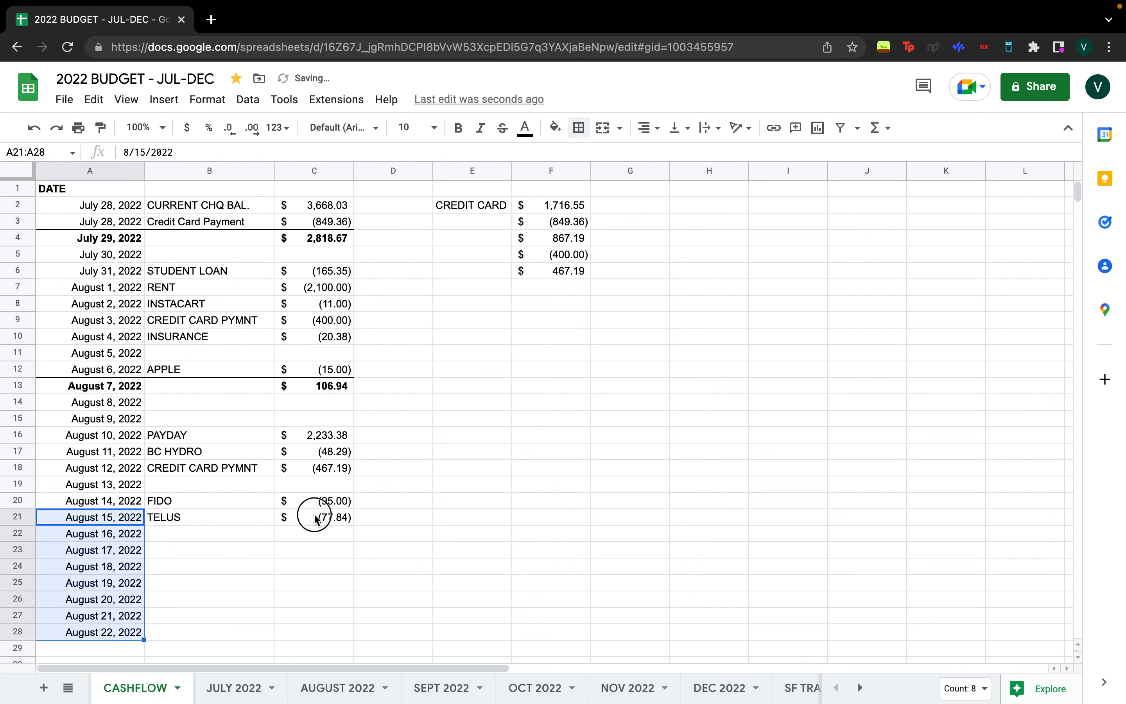
drag(209, 516, 335, 517)
key(ctrl+c)
click(191, 484)
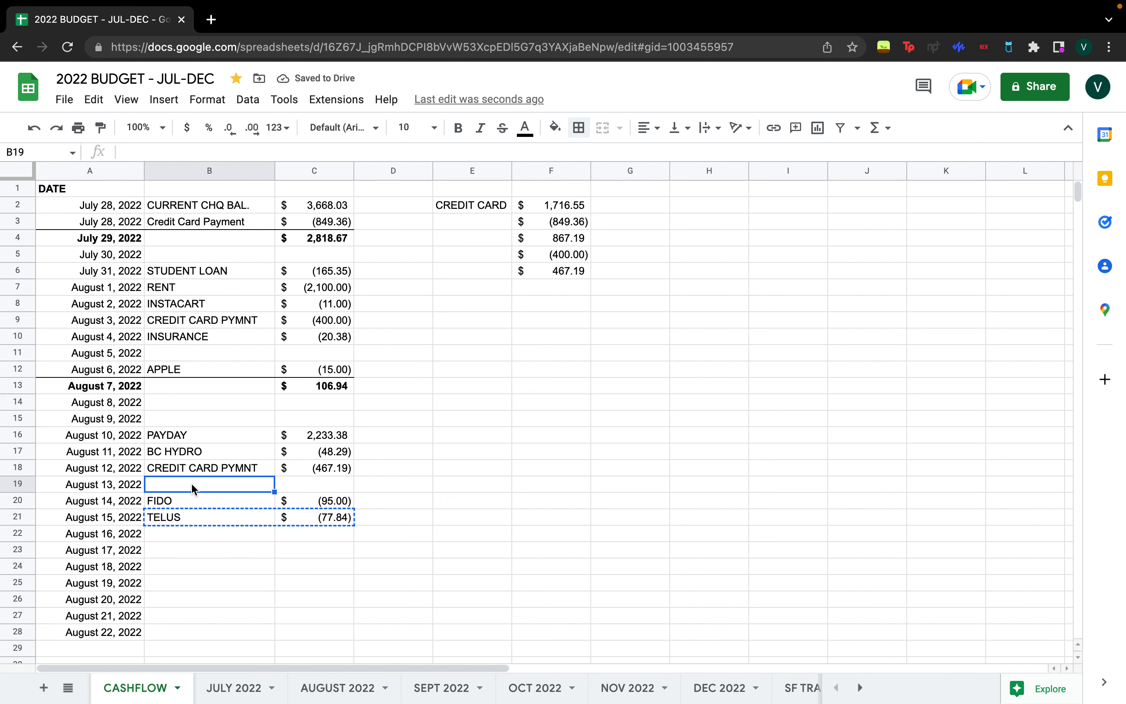
key(ctrl+v)
- Make the August 15, 2022 row A21:C21 bold and add a top border to it
click(186, 525)
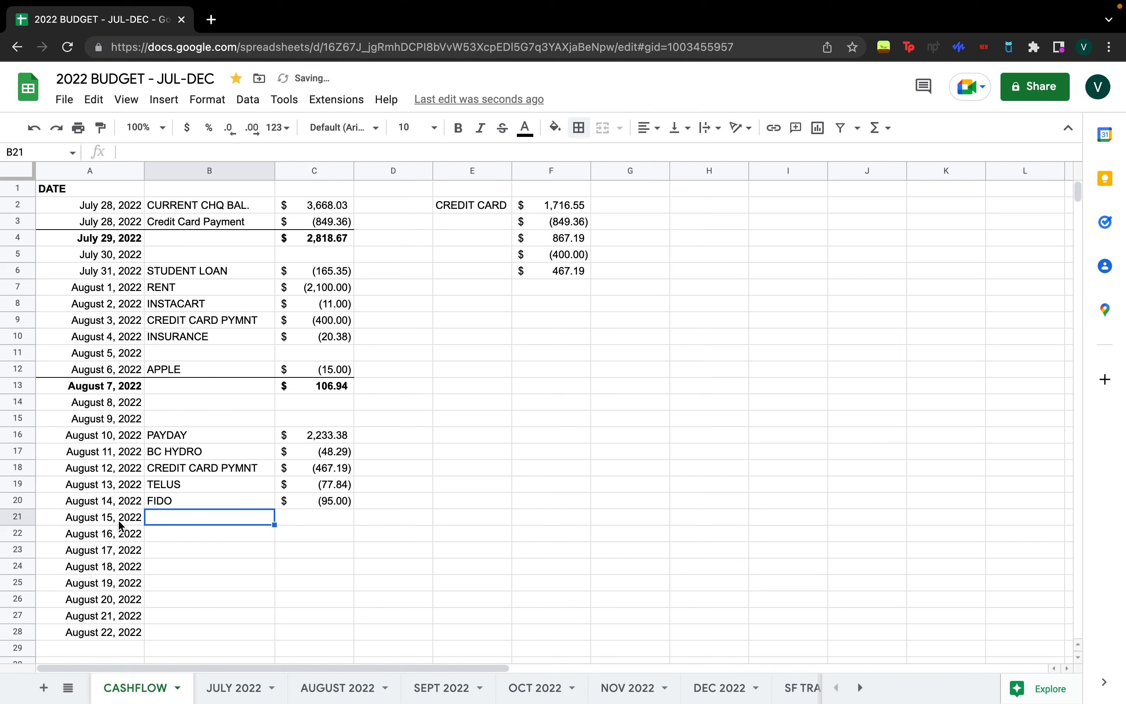
drag(114, 523, 322, 518)
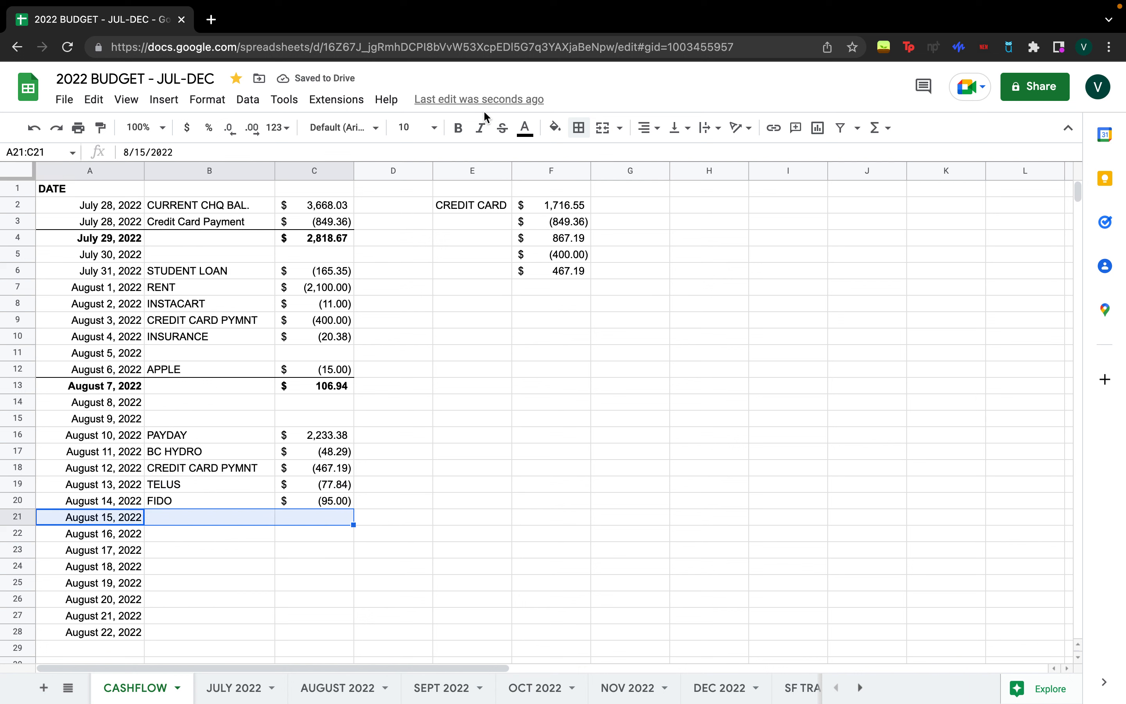
click(464, 131)
click(579, 127)
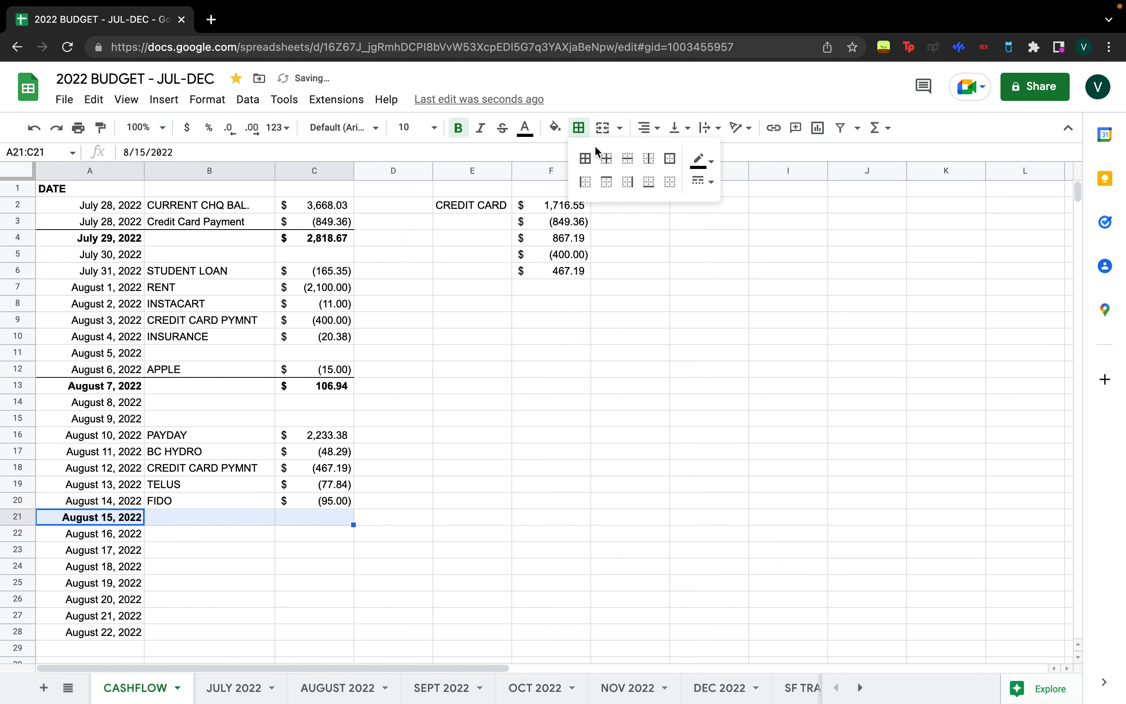
click(609, 183)
- Calculate the August 15, 2022 balance in C21 as the SUM of C13:C20, declining any suggested autofill
click(342, 517)
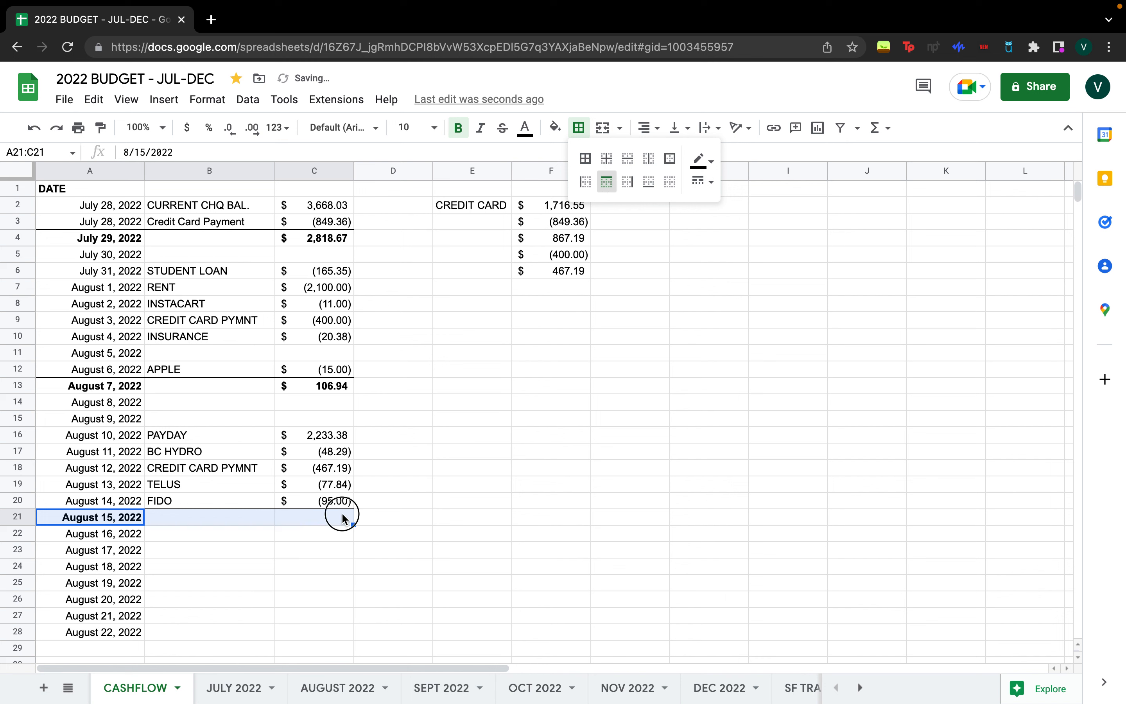
click(878, 128)
click(885, 155)
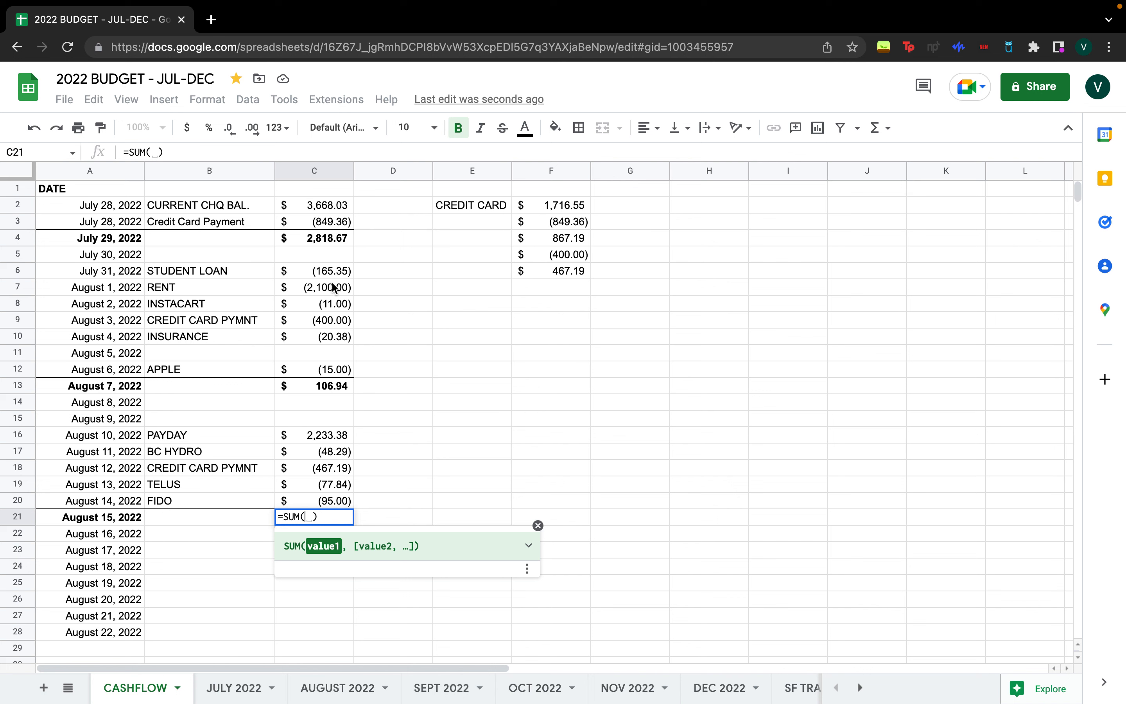
drag(343, 388, 337, 500)
key(Return)
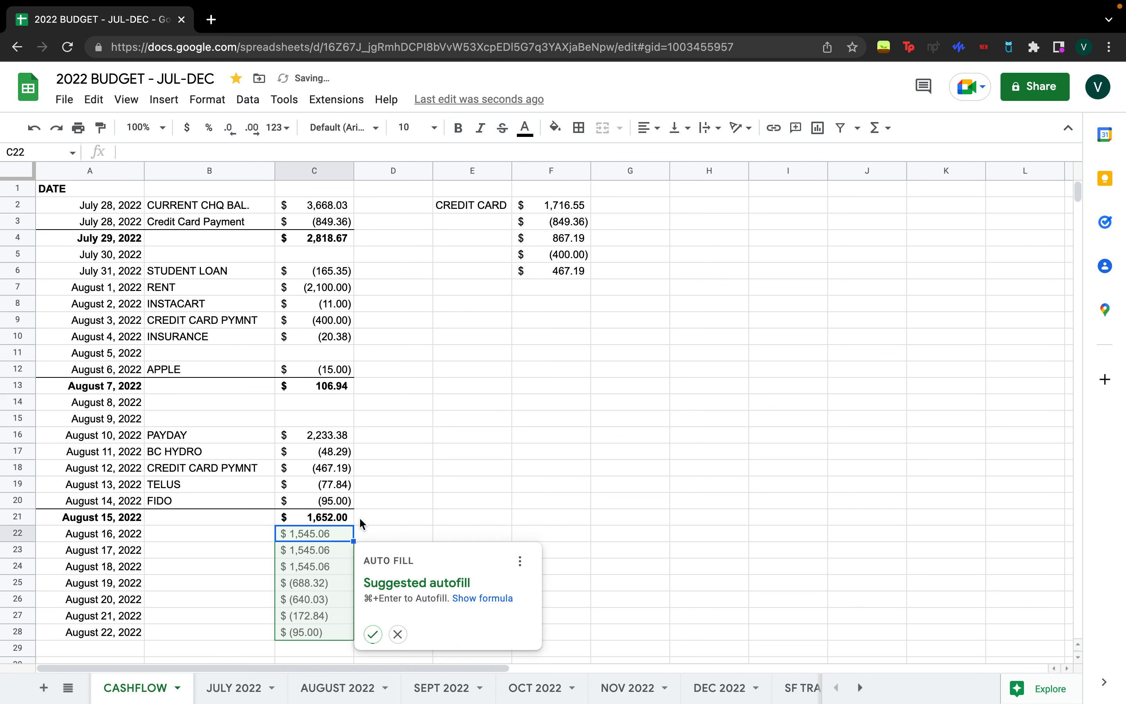
key(Escape)
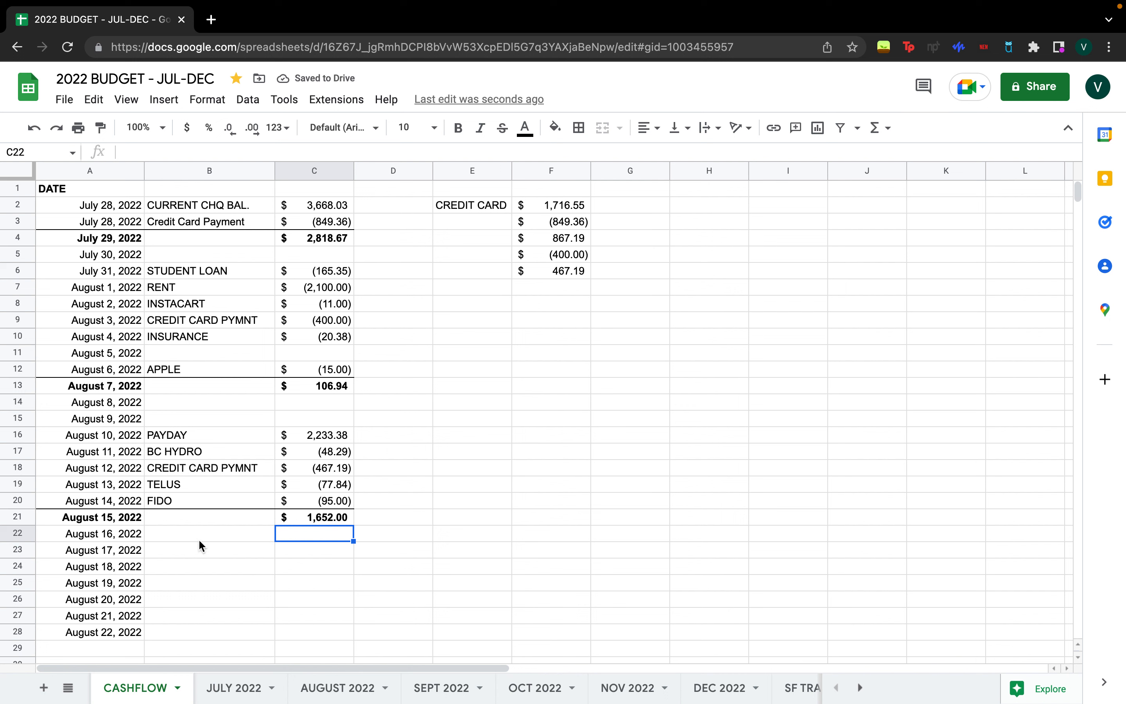
- Label the August 16 to 18, 2022 rows in B22:B24 as AUGUST EXPENSES, AUGUST SAVINGS and AUGUST DEBT
click(201, 539)
text(EX)
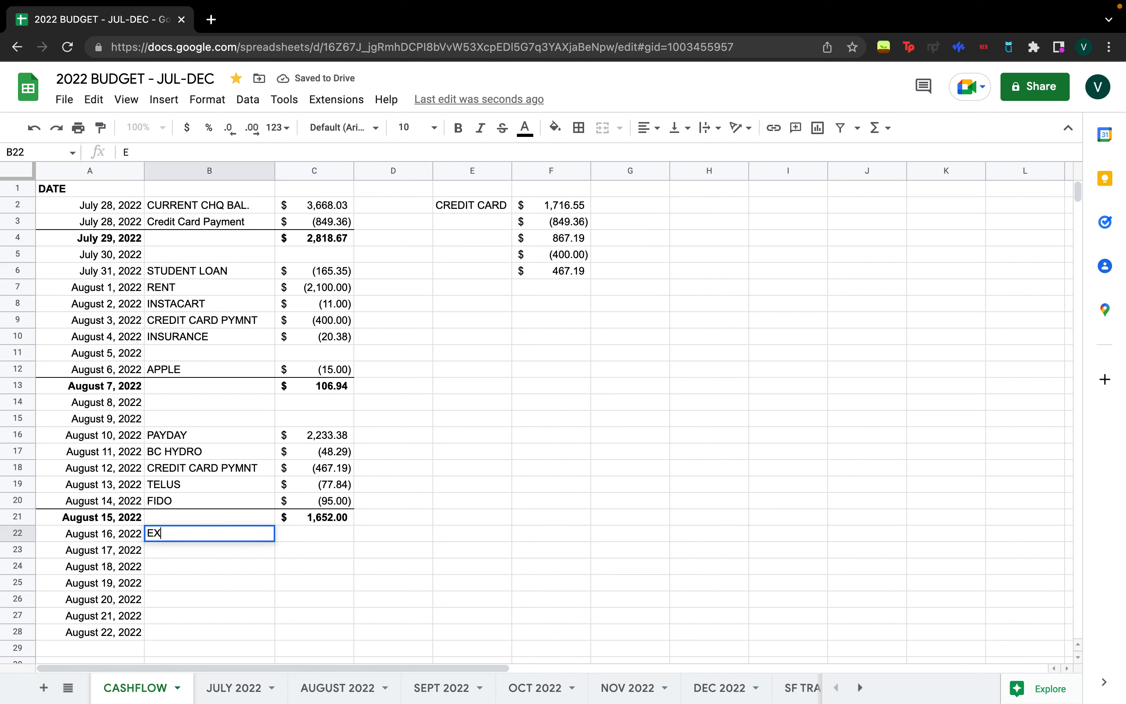
text(PEAUGUST EXPENSES)
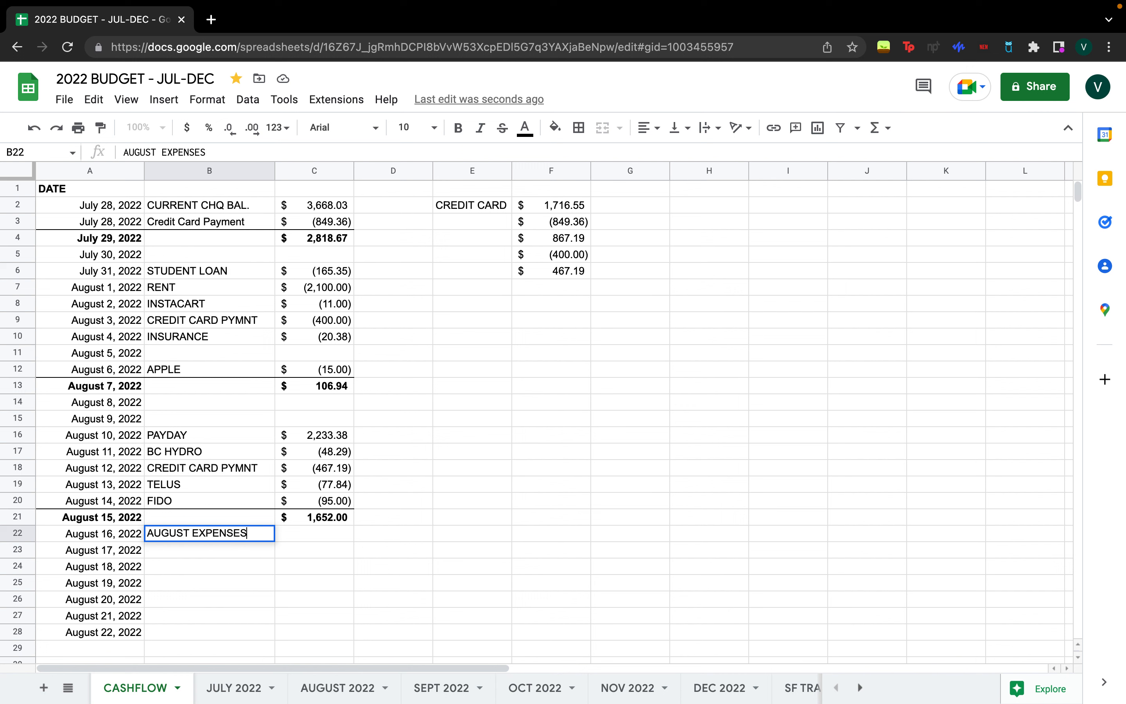
key(Return)
text(AUGUST )
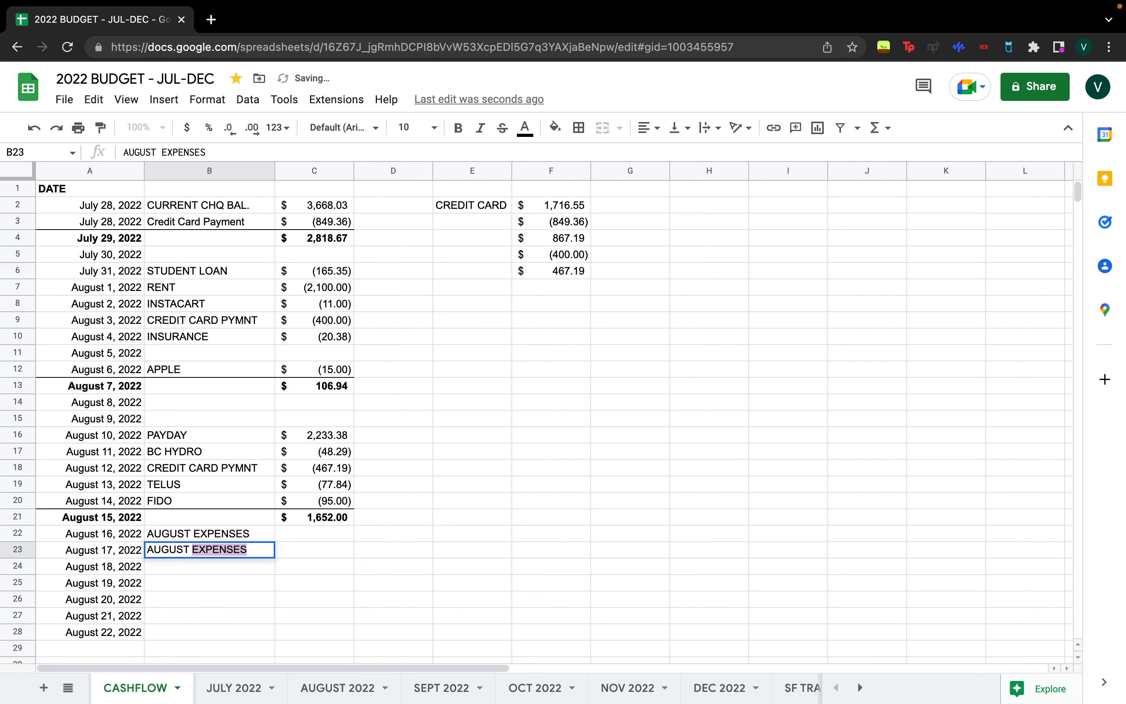
text(SAVINGS)
key(Return)
text(AUGU)
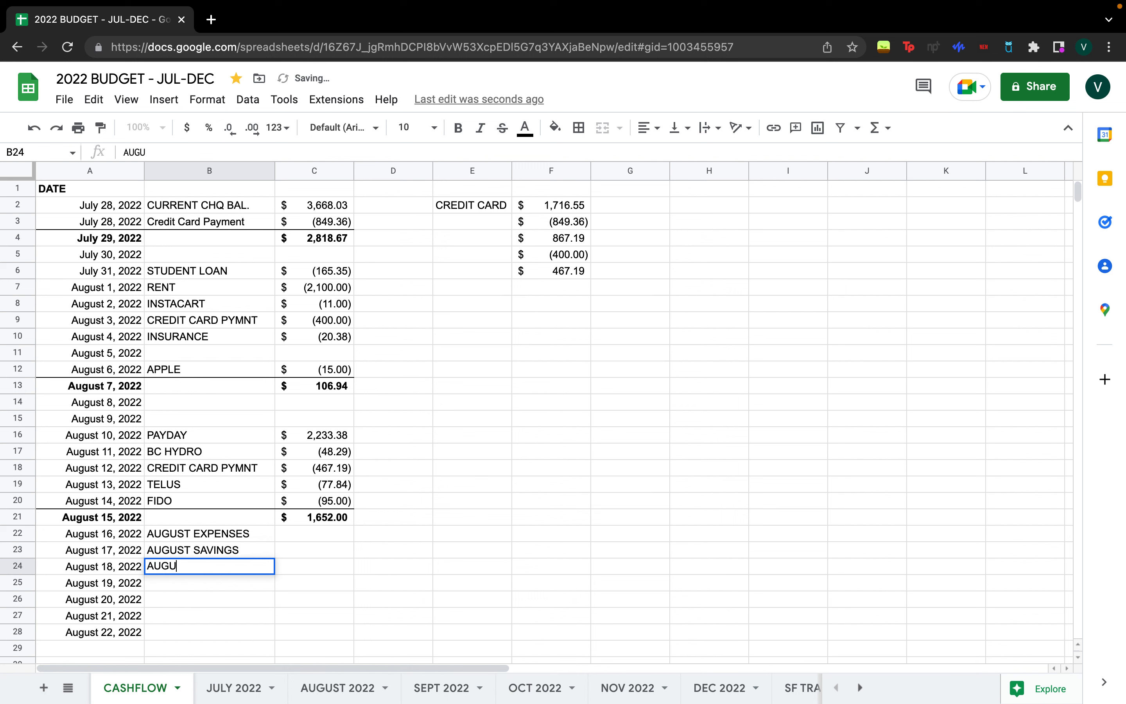
key(Return)
- Enter the August expenses in C22 as the negative grocery and eating out budgets, =-'AUGUST 2022'!F5-'AUGUST 2022'!F6
key(Up)
key(Up)
key(Up)
key(Right)
text(=-)
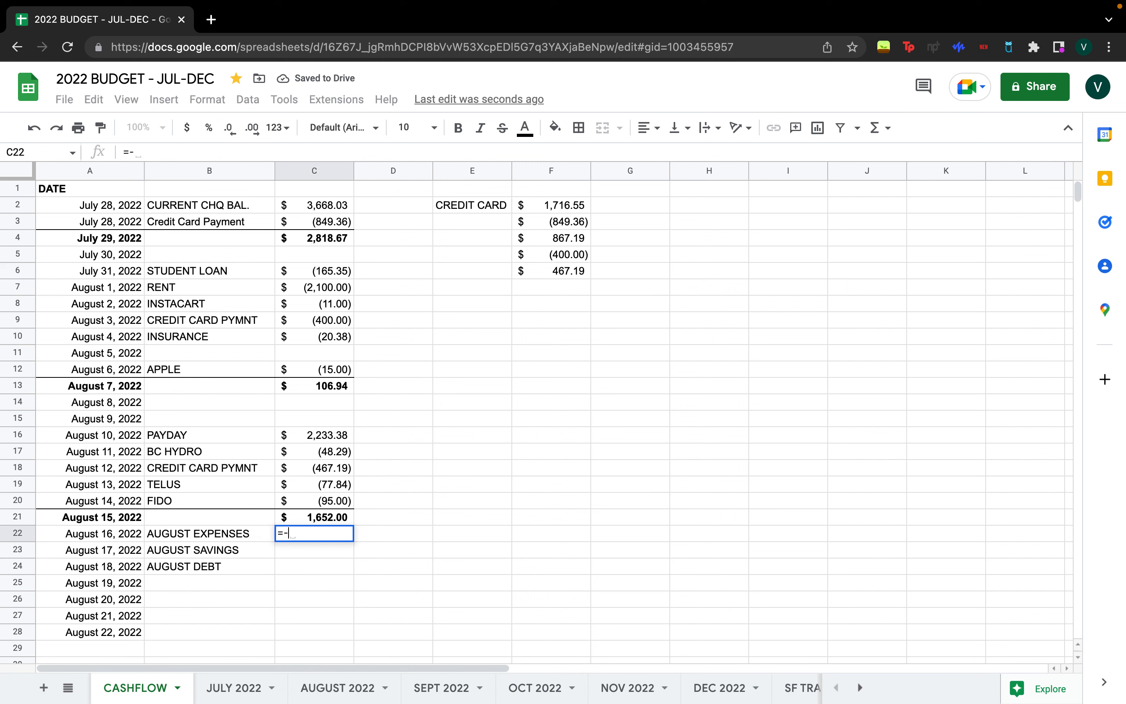
click(325, 687)
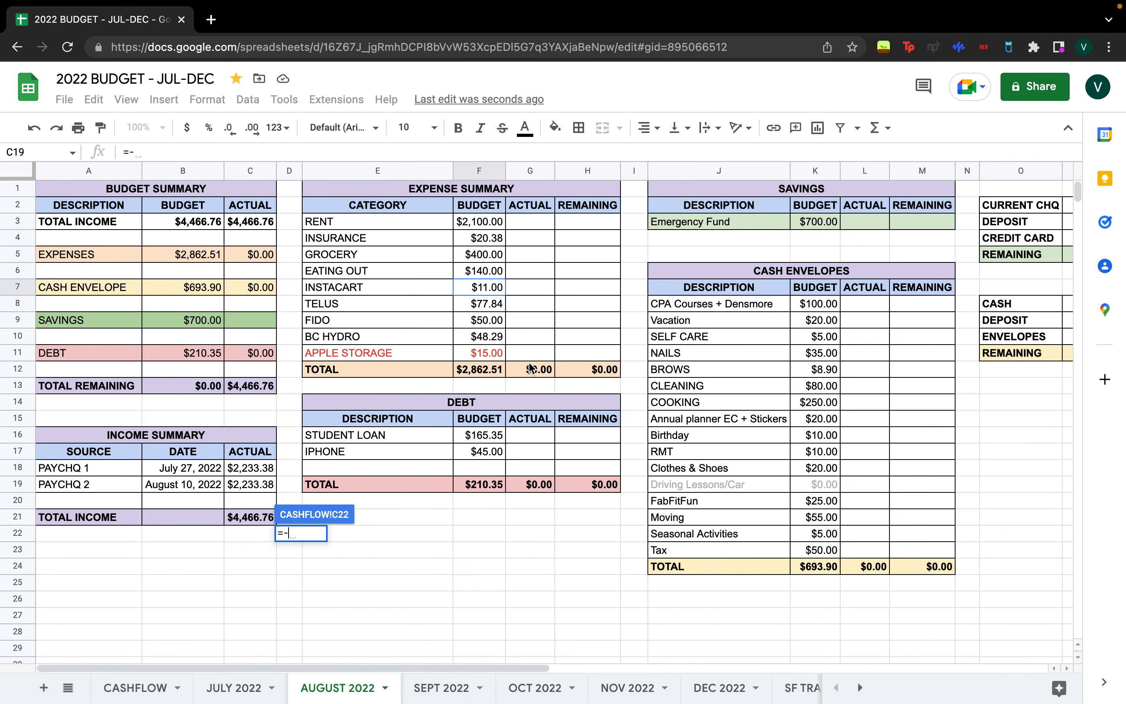
click(484, 254)
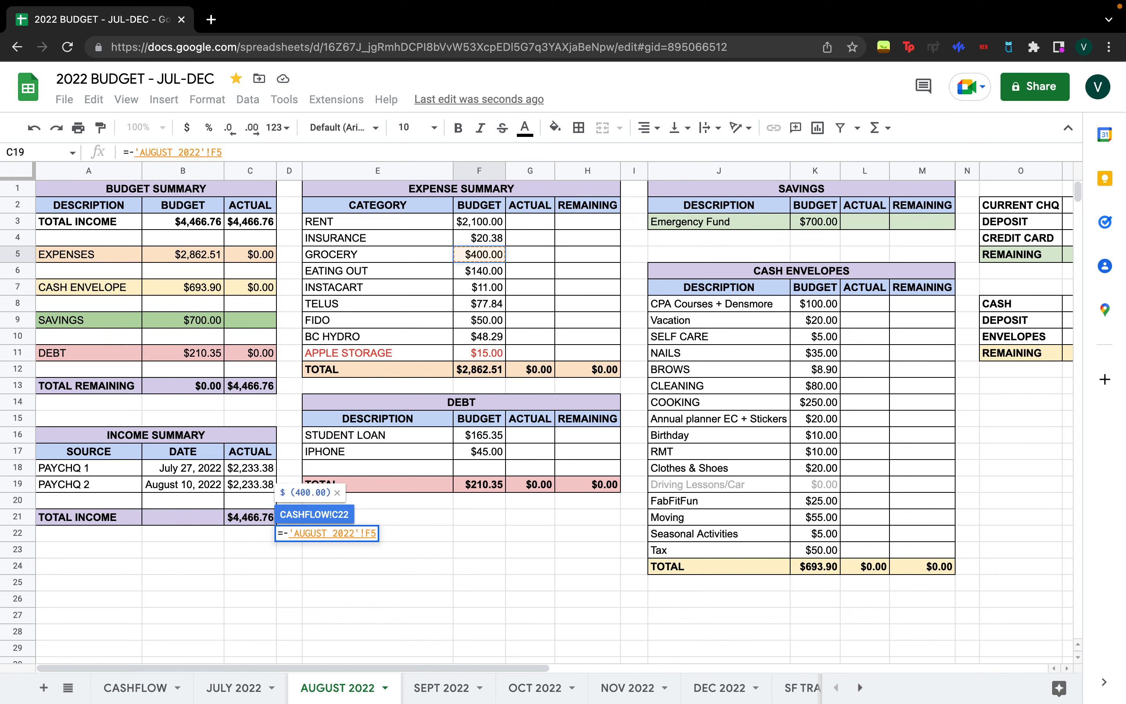
text(-)
click(485, 272)
text(-'AUGUST 2022'!F6-)
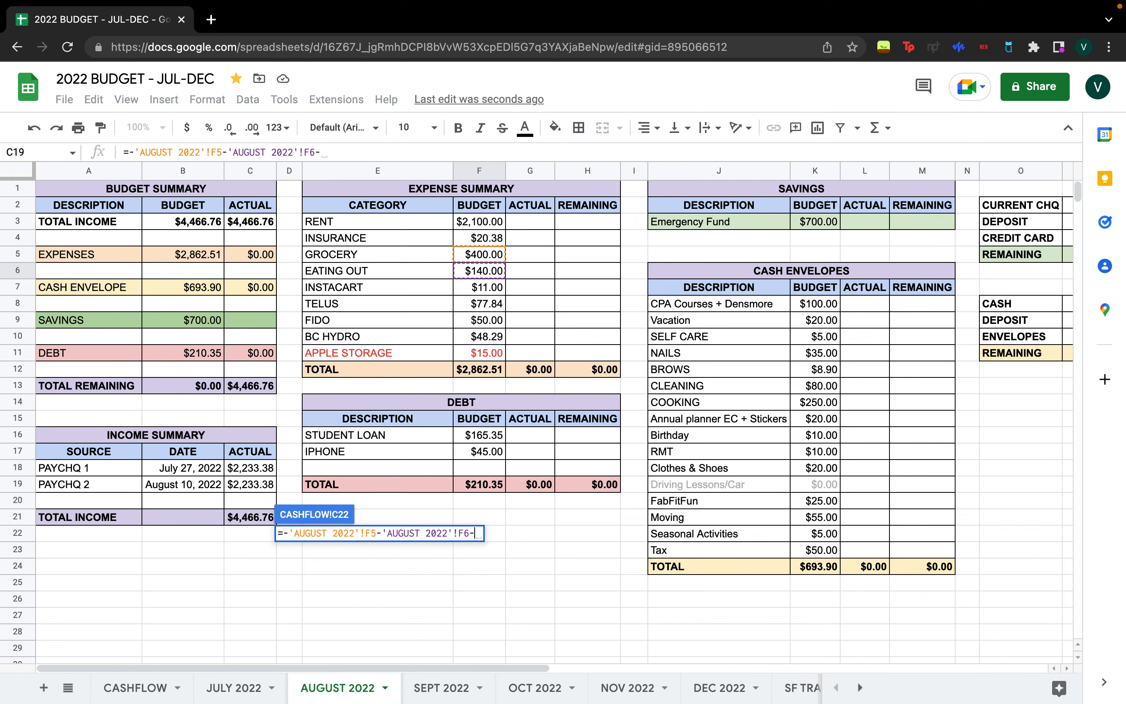
key(Return)
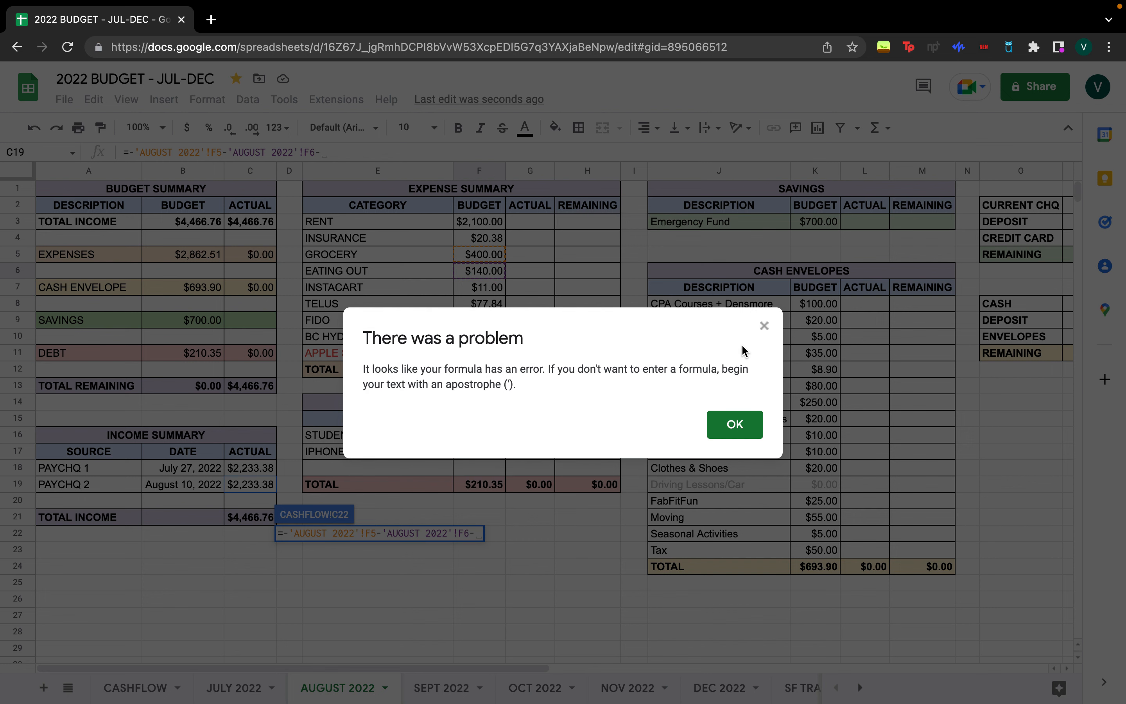
key(Return)
key(BackSpace)
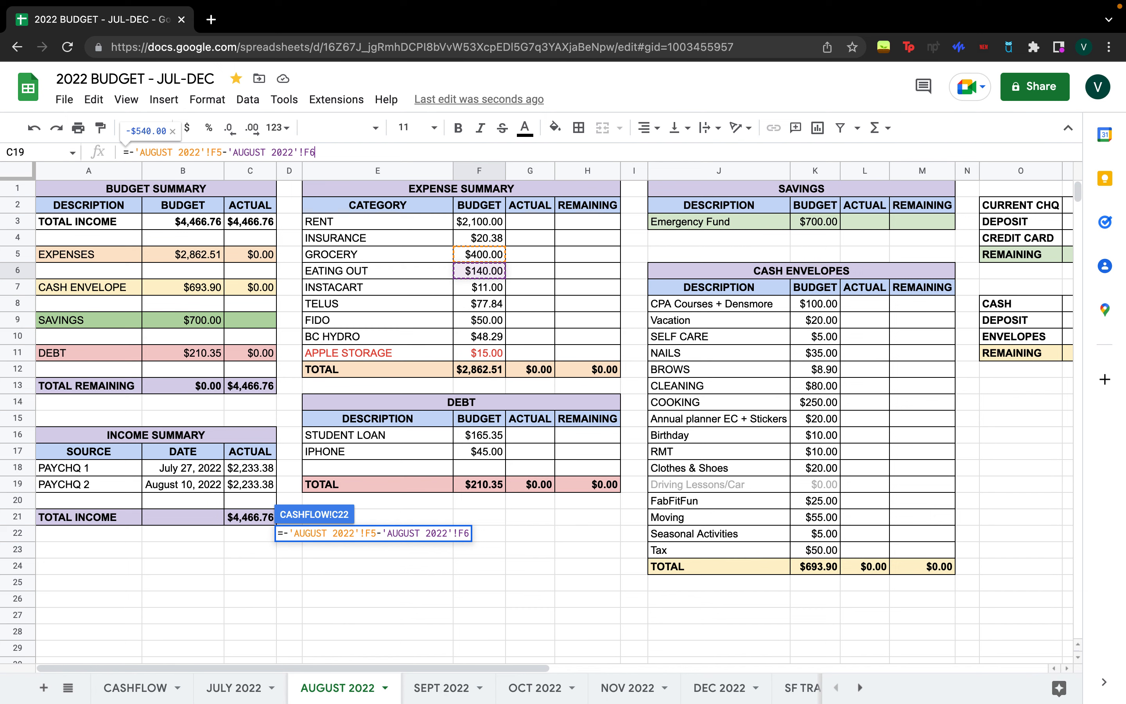
key(Return)
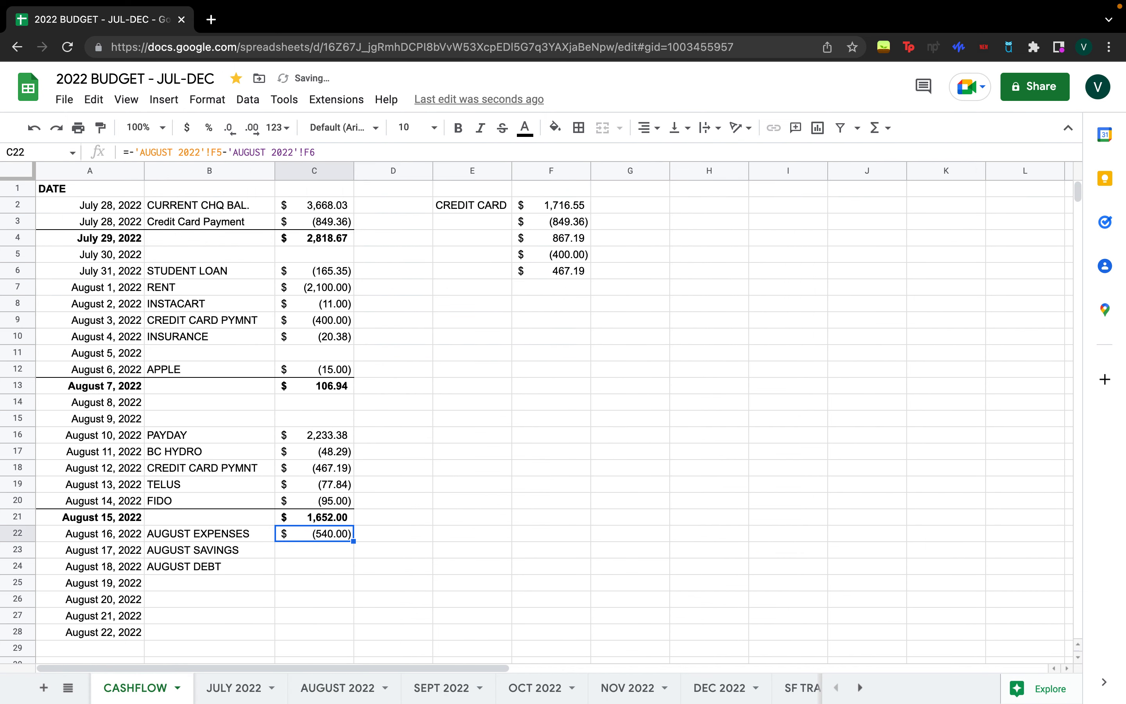
- Link the August savings amount in C23 to the negative emergency fund budget, =-'AUGUST 2022'!K3
key(Down)
text(=-)
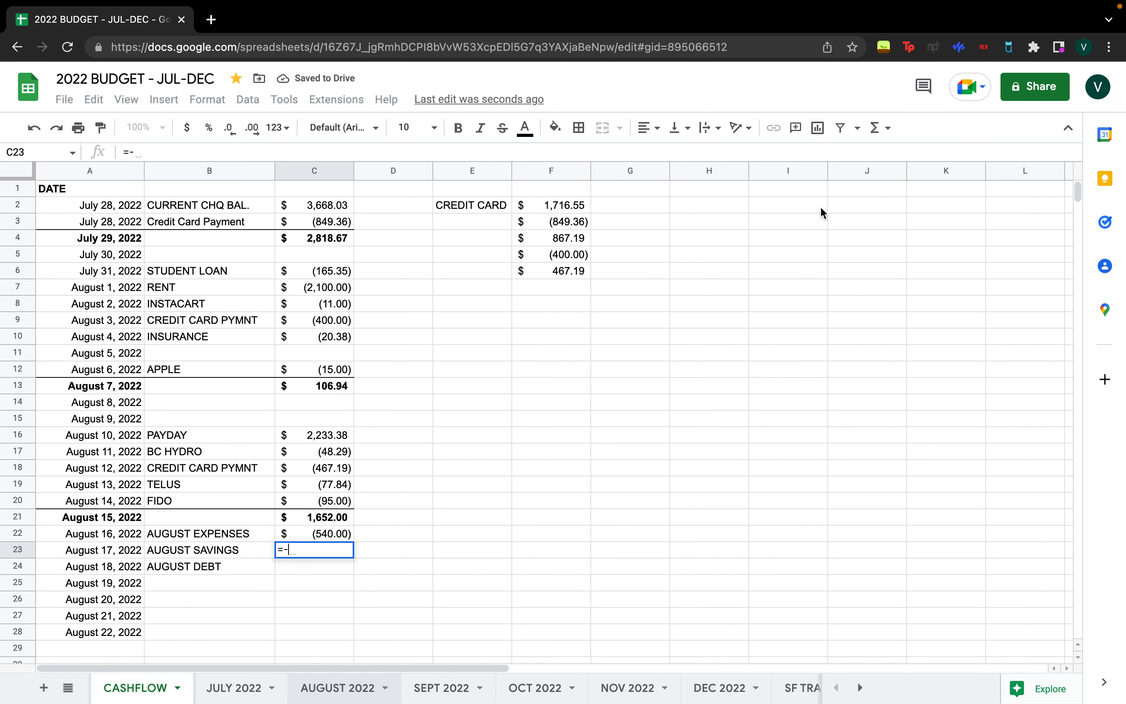
click(810, 225)
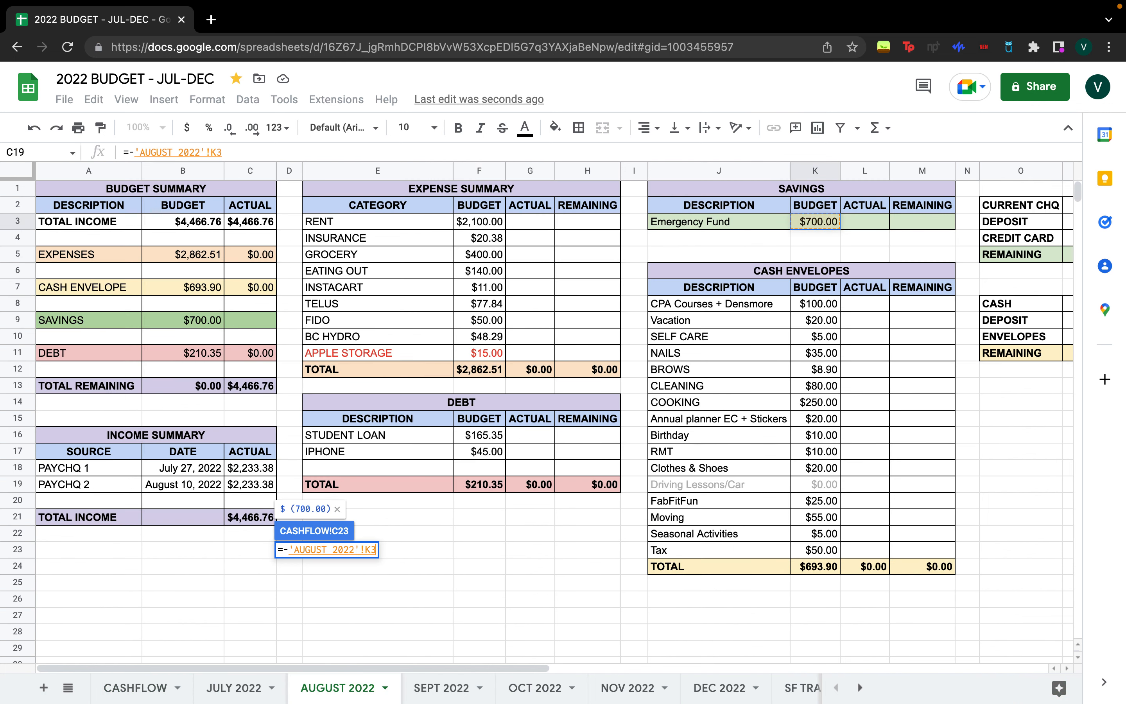
key(Return)
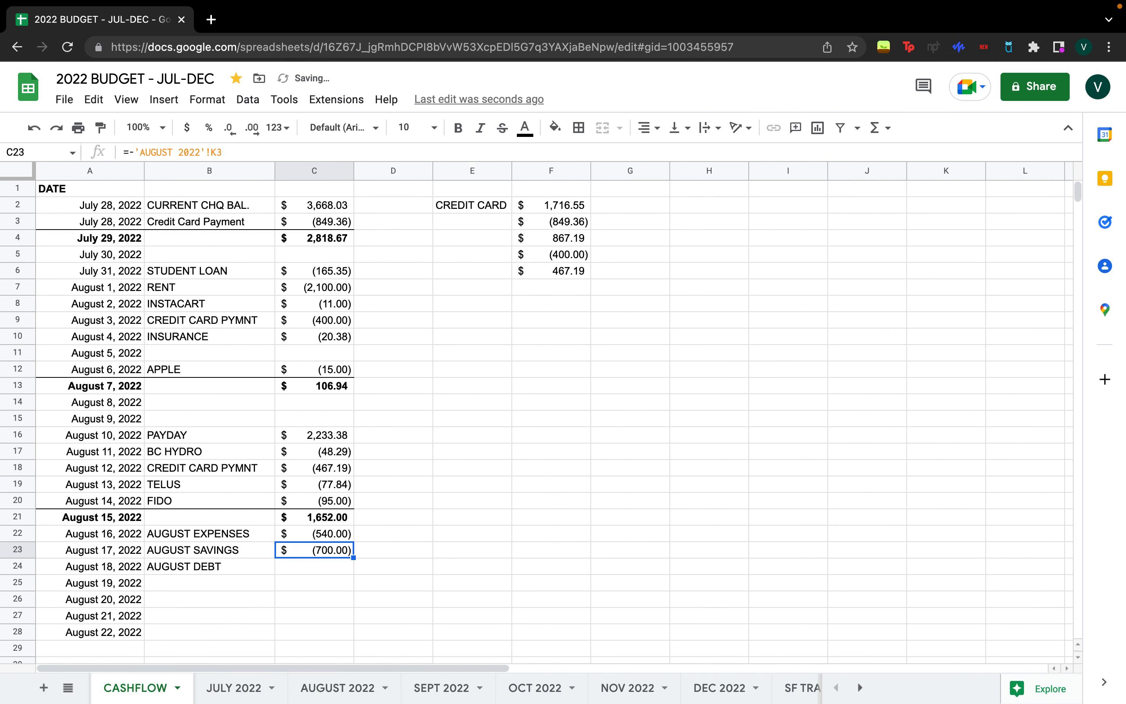
text(=-)
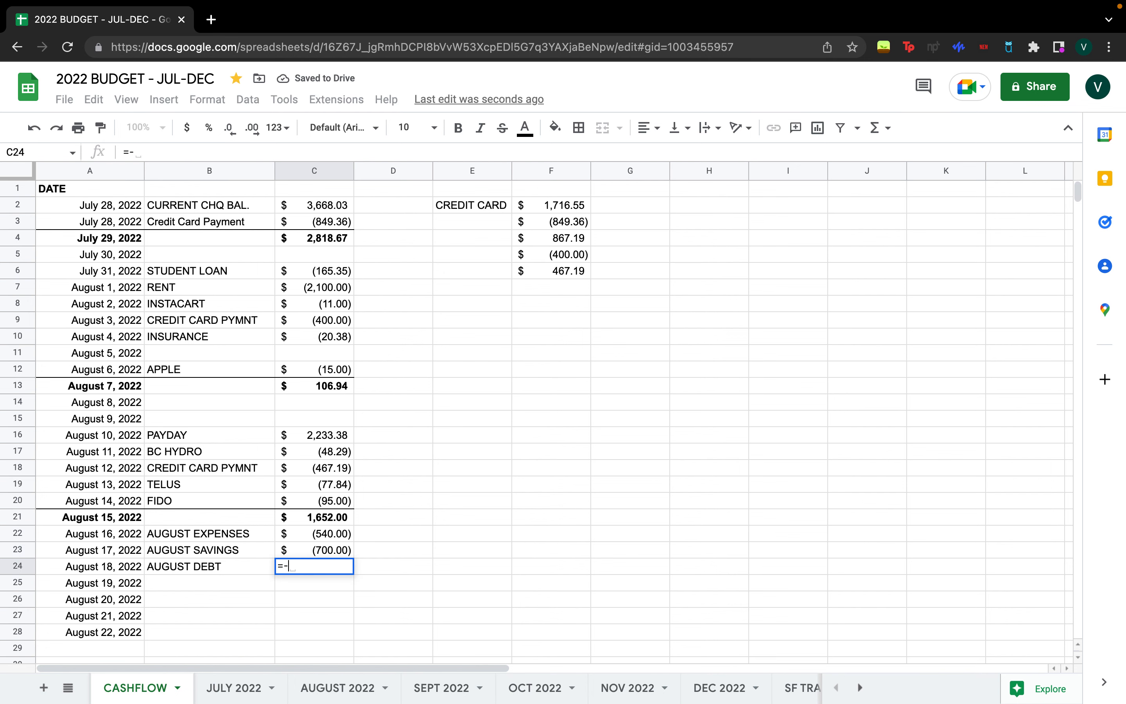
click(324, 693)
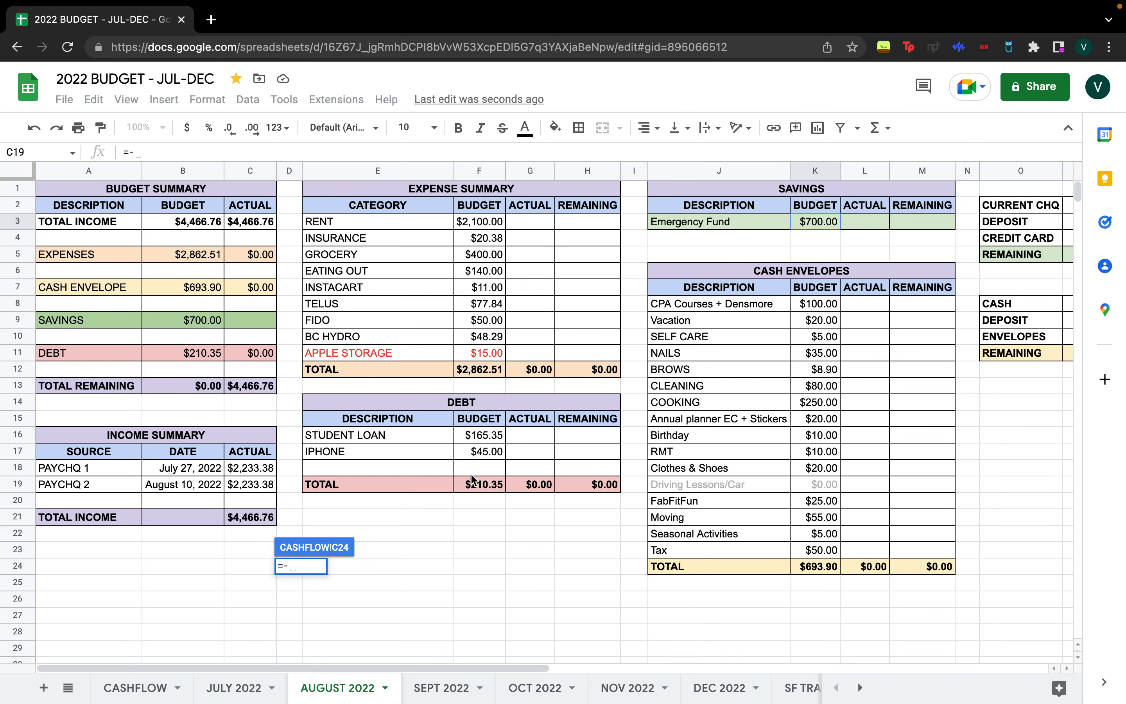
key(Escape)
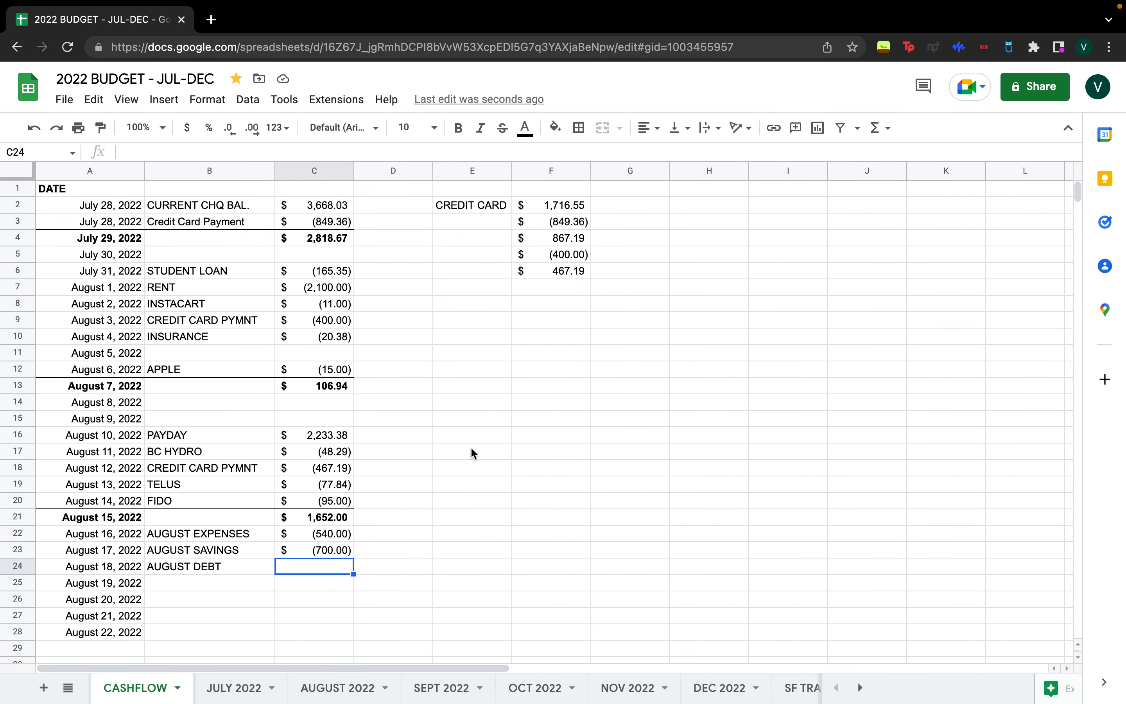
- Change the August 18, 2022 label in B24 to AUGUST CASH ENVELOPES
double_click(210, 571)
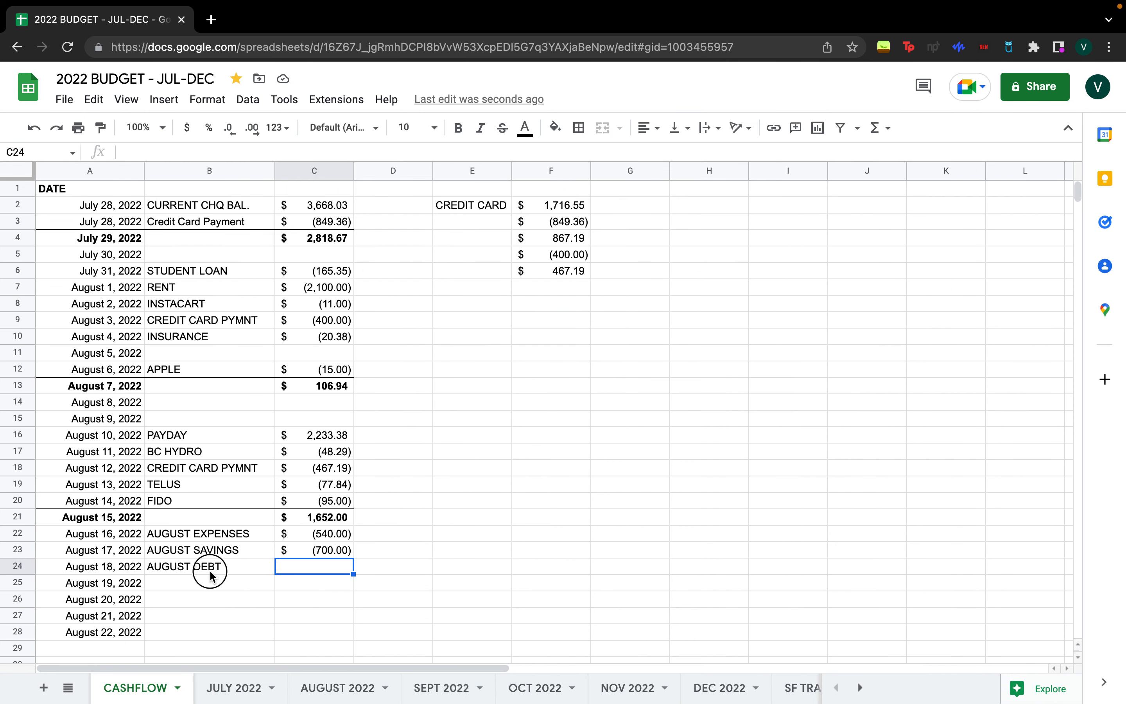
drag(193, 569, 286, 568)
text(CA)
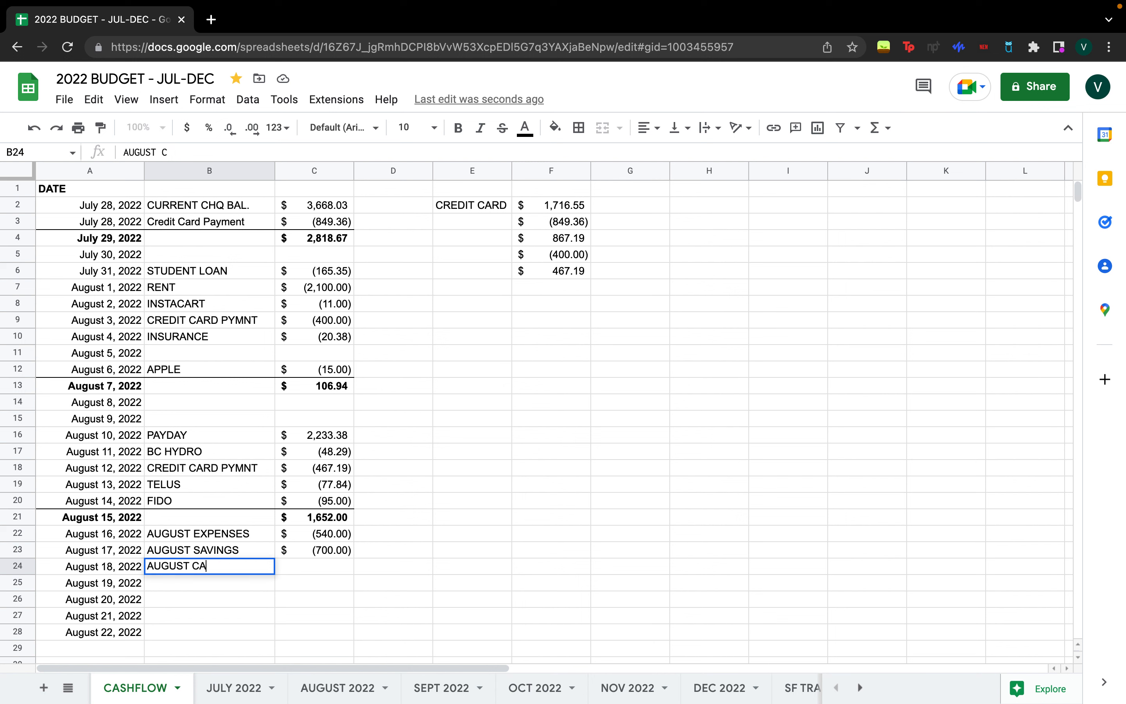
text(SH ENVELOPES)
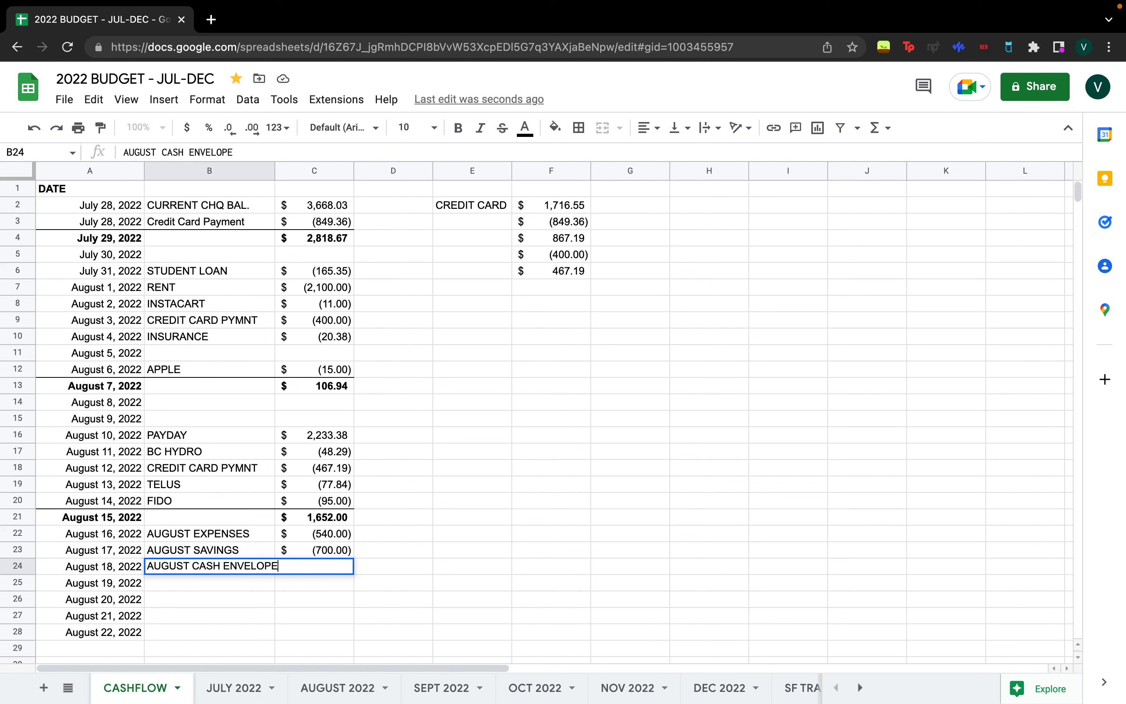
key(Return)
- Link the cash envelopes amount in C24 to the negative cash envelope budget total, =-'AUGUST 2022'!B7
key(Up)
key(Right)
text(=-)
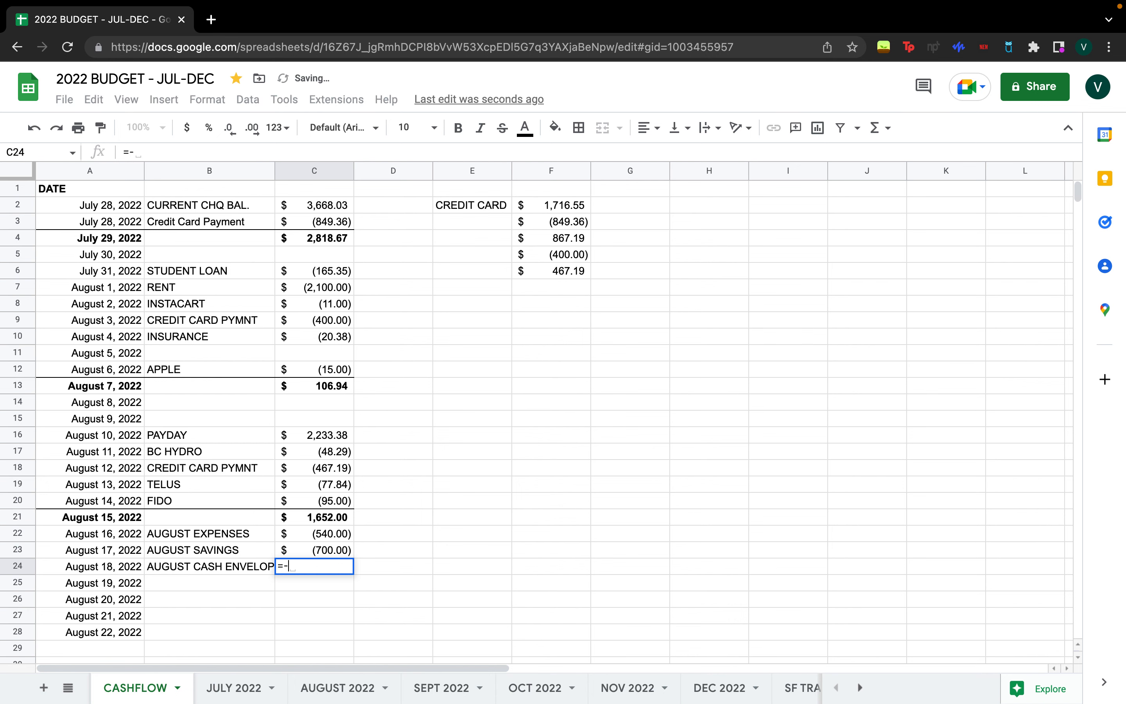
click(327, 689)
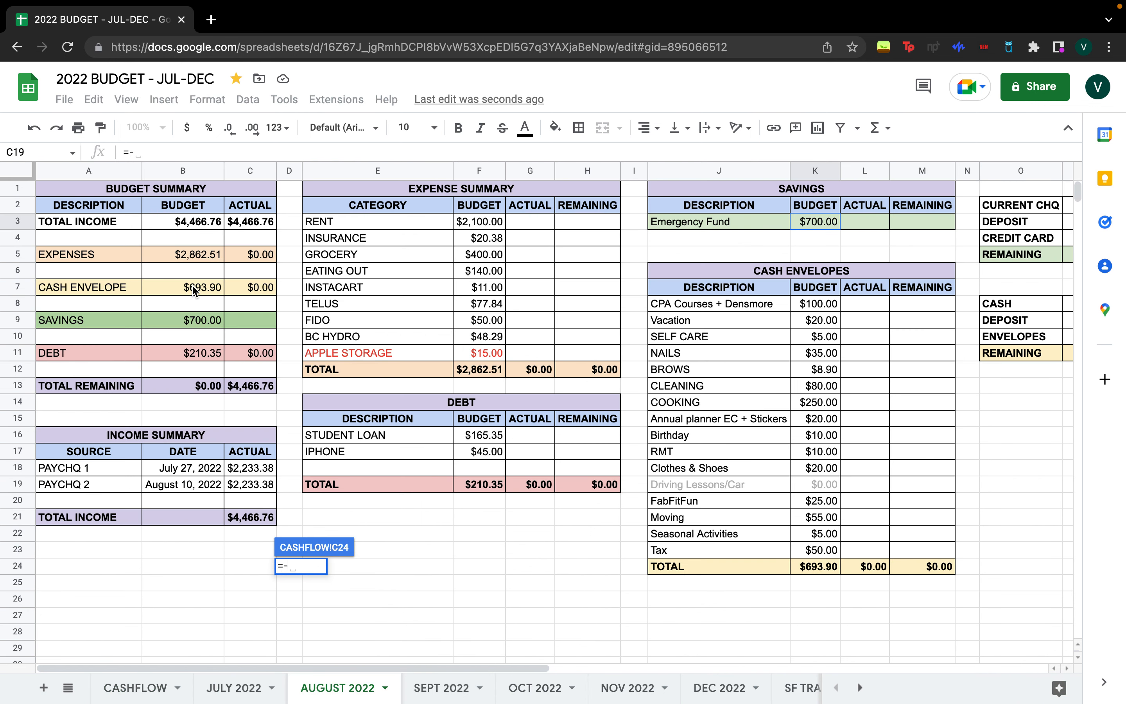
click(194, 290)
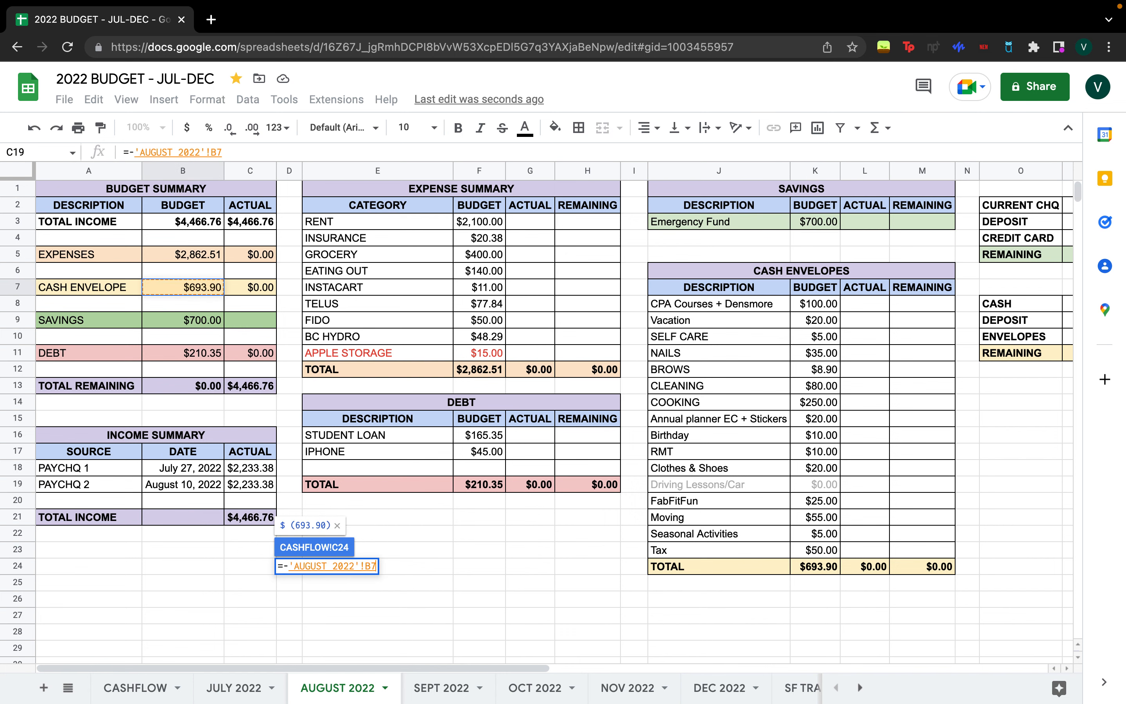
key(Return)
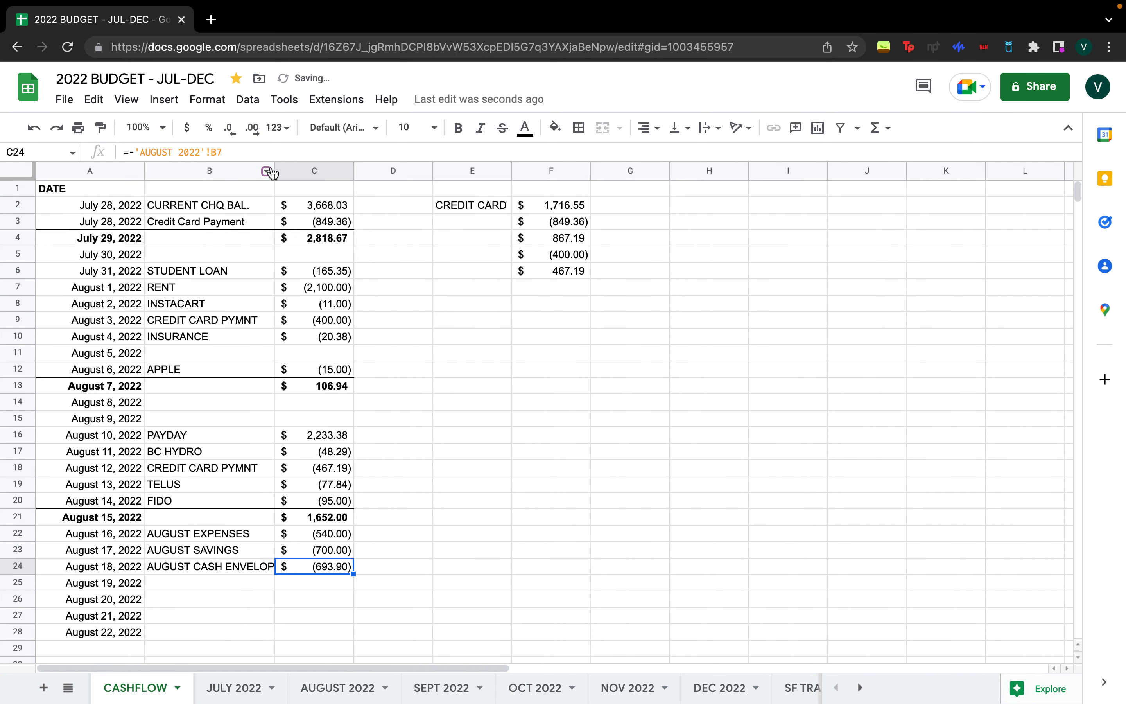
- Widen column B to fit its longest label
click(273, 171)
double_click(274, 170)
click(562, 648)
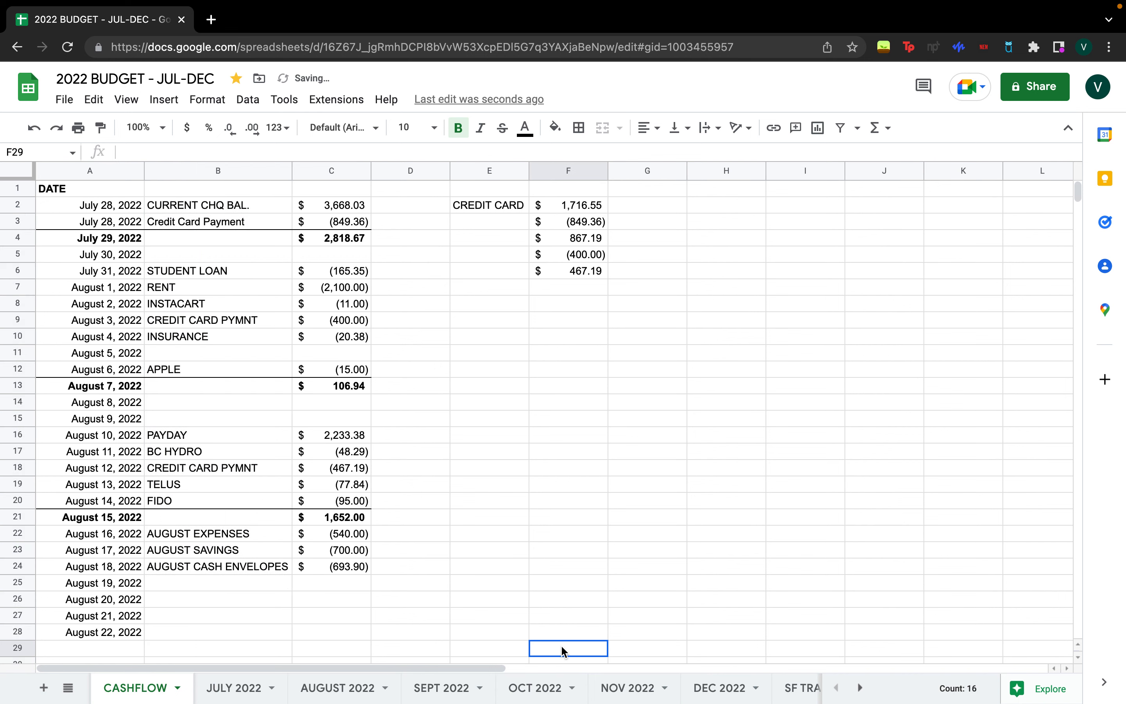
- Make the August 19, 2022 row A25:C25 bold and add a top border to it
drag(88, 582, 348, 582)
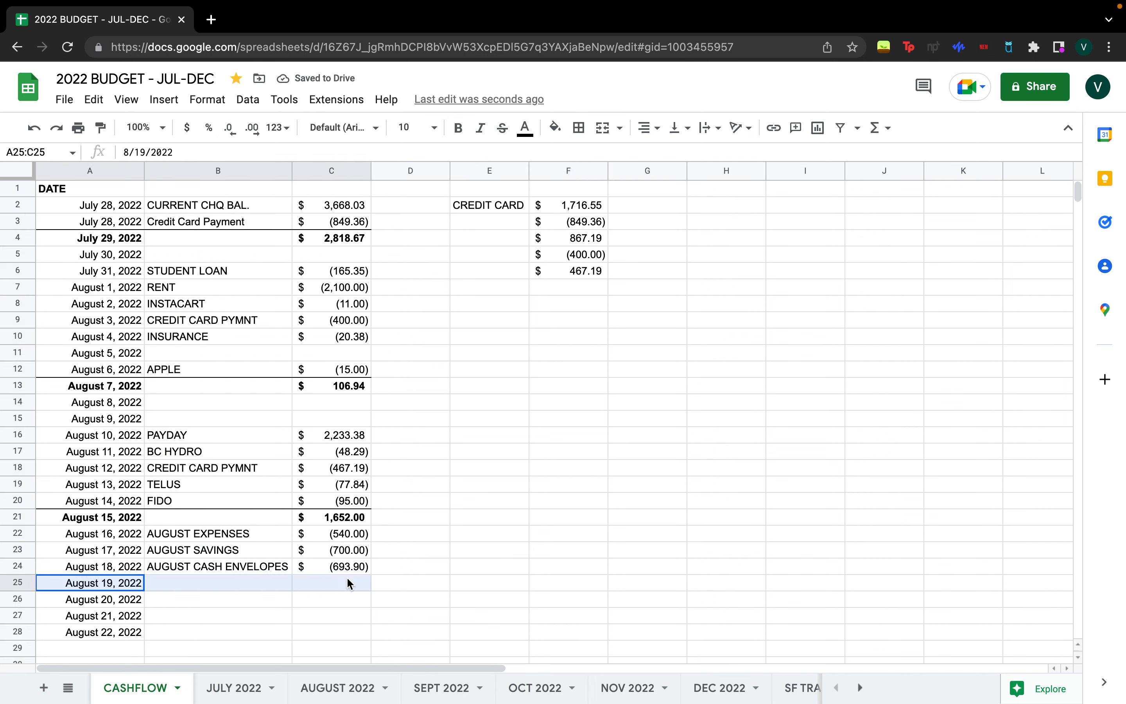
click(460, 129)
click(578, 128)
click(607, 182)
- Try to total C21:C24 with SUM while A25:C25 is selected, and clear the stray date from D25
click(879, 127)
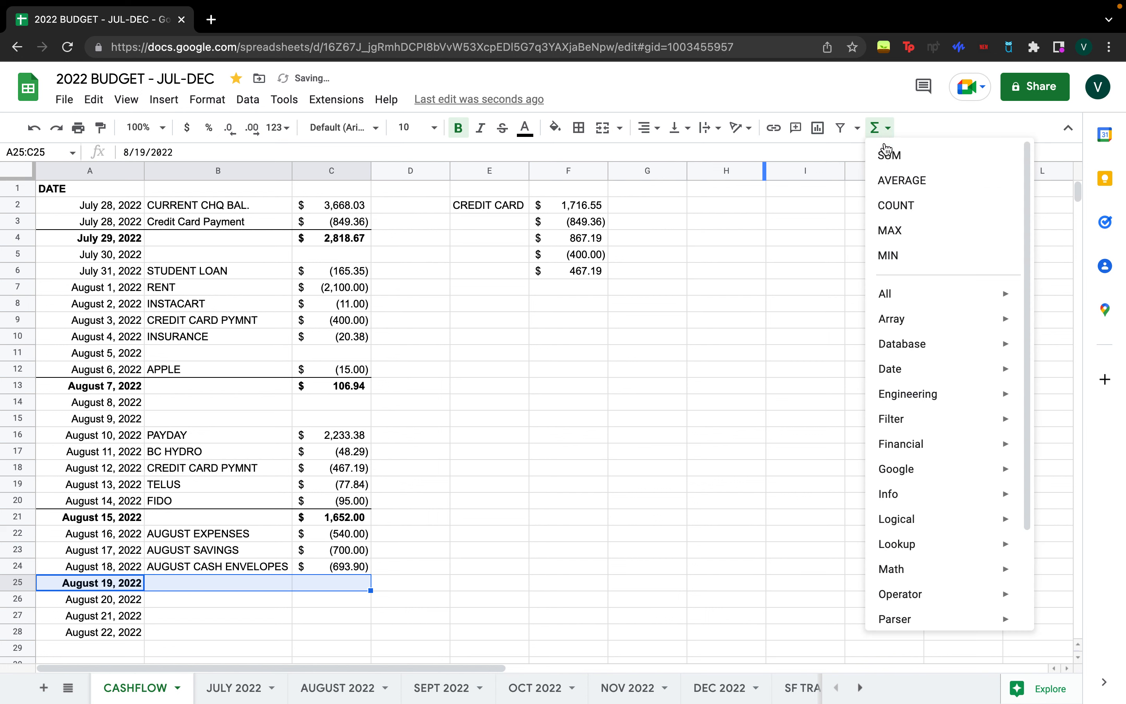
click(886, 150)
drag(350, 517, 352, 575)
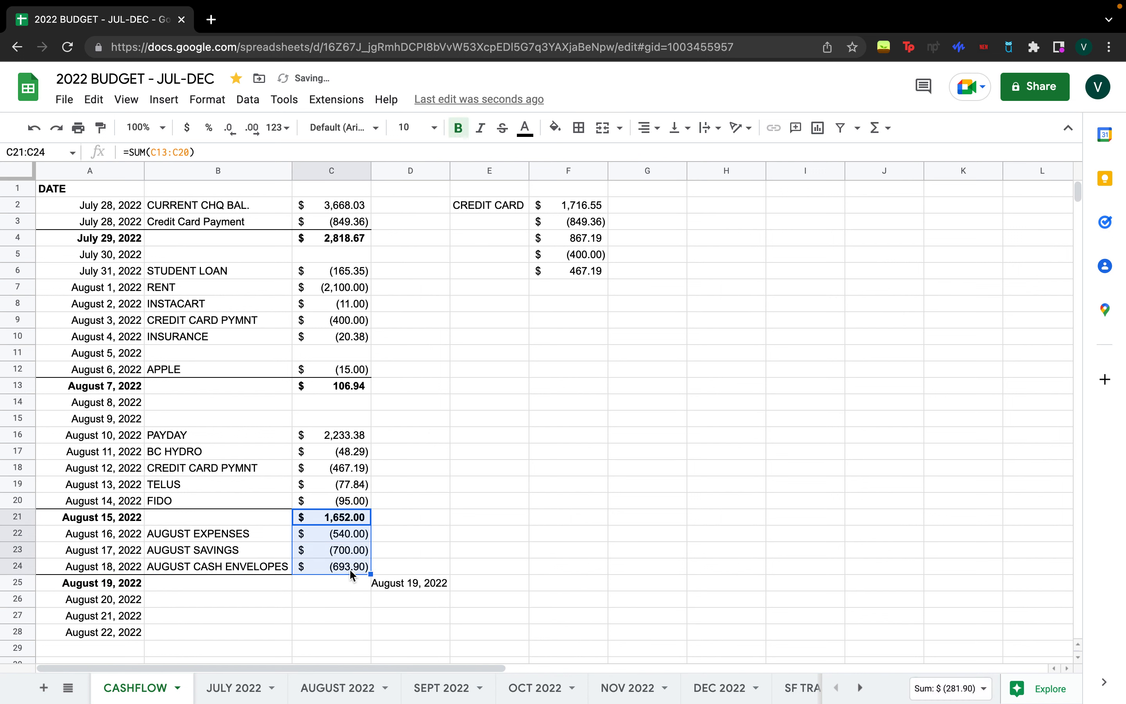
key(Return)
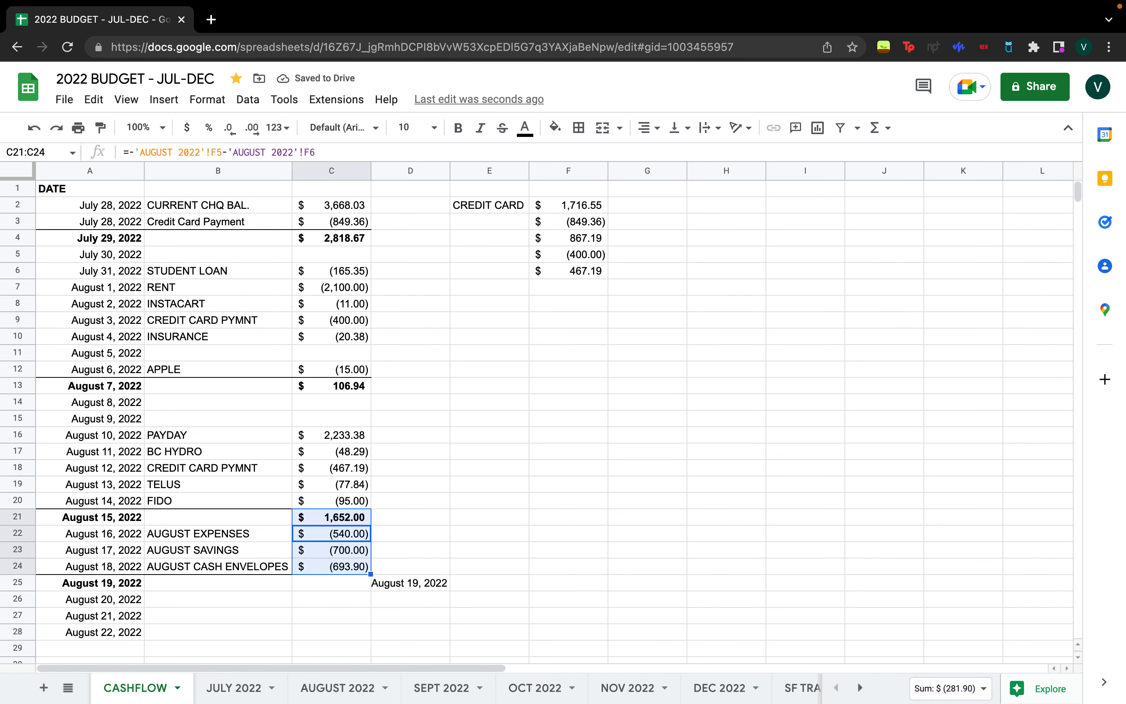
click(341, 584)
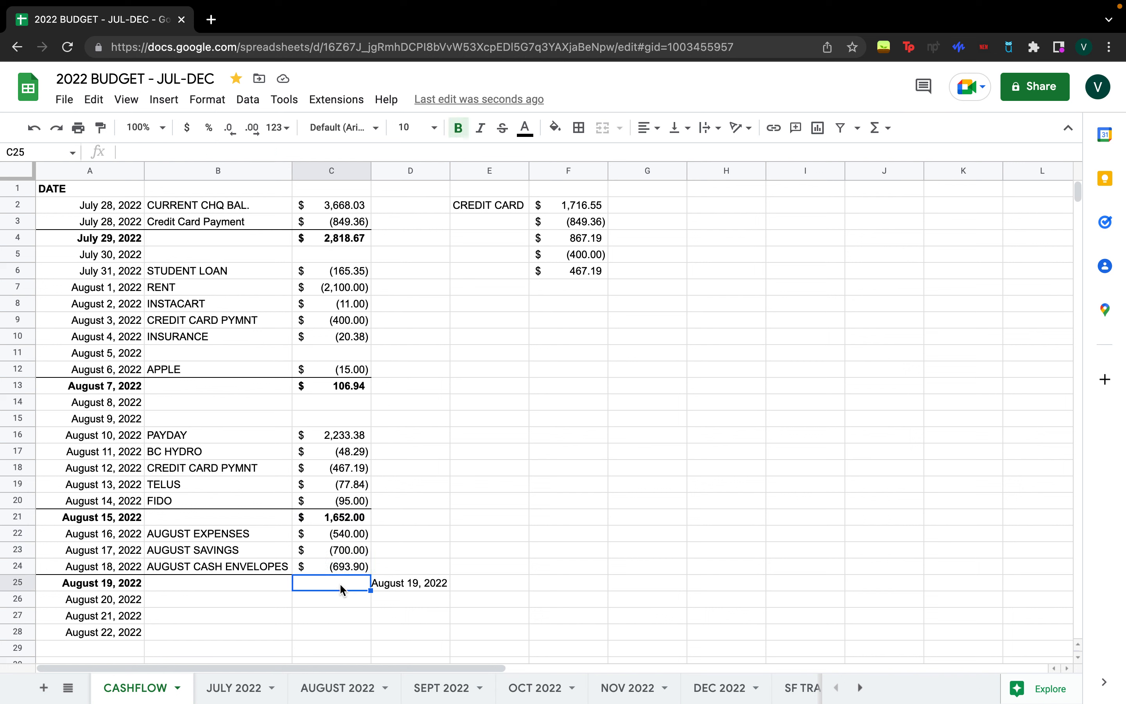
click(398, 585)
key(Delete)
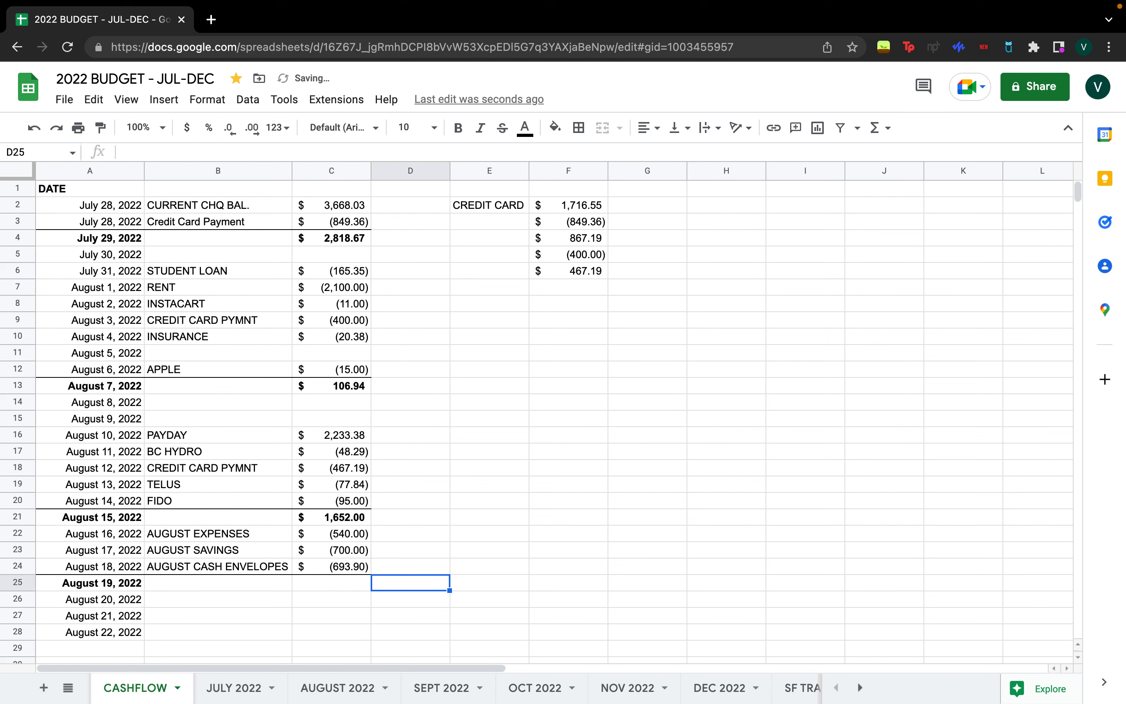
- Calculate the August 19, 2022 balance in C25 as the SUM of C21:C24
click(359, 591)
click(885, 128)
click(888, 155)
drag(344, 518, 343, 567)
key(Return)
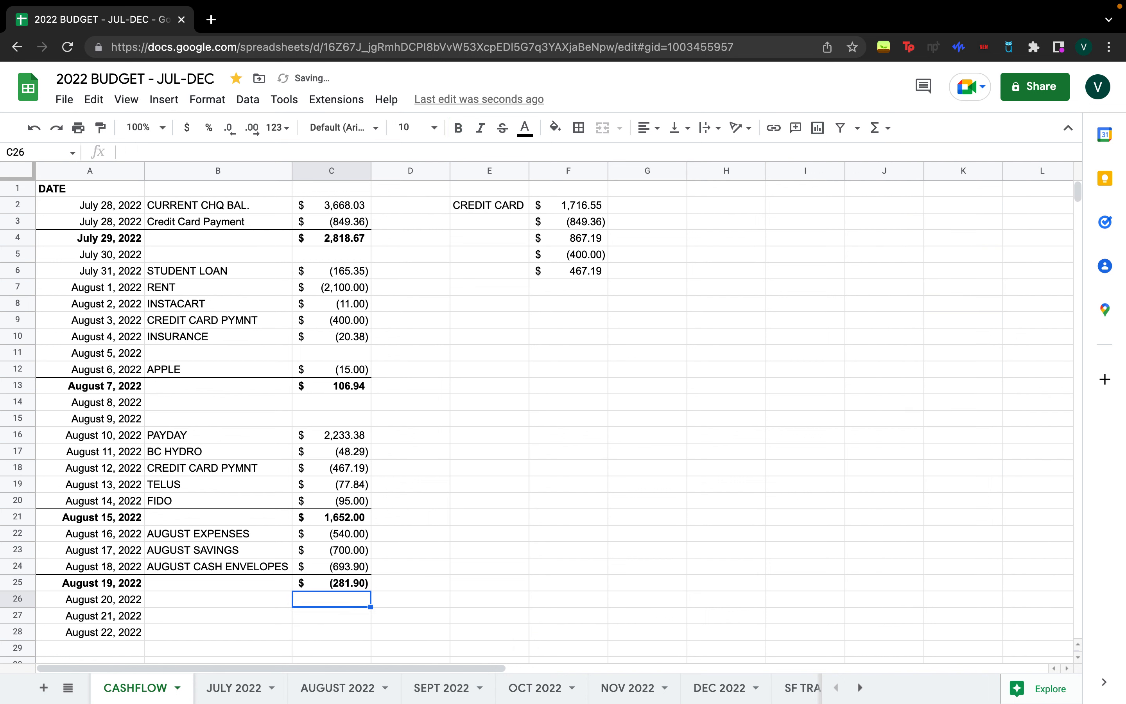
click(353, 580)
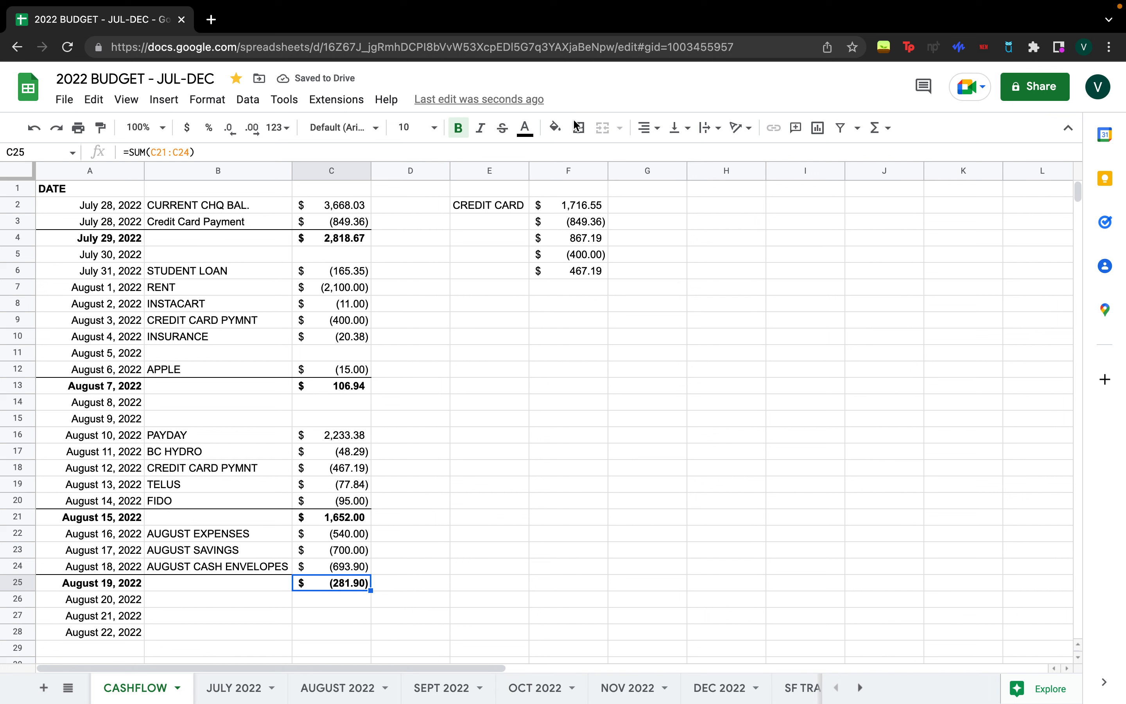
click(525, 128)
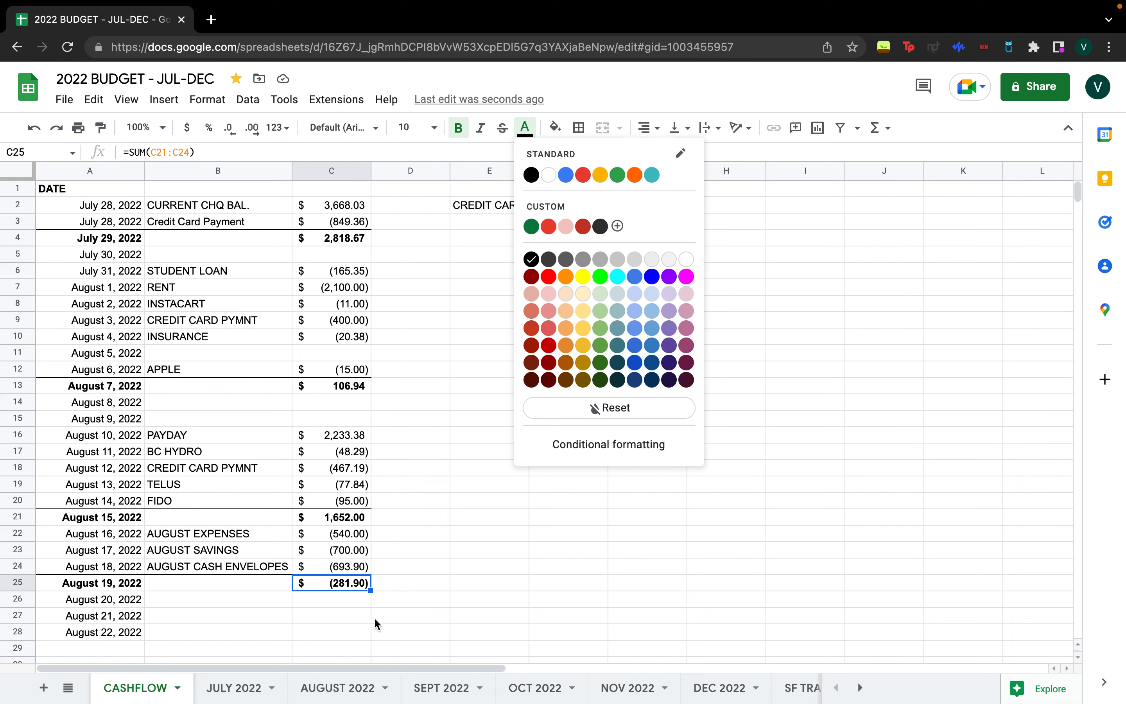
click(402, 565)
click(347, 550)
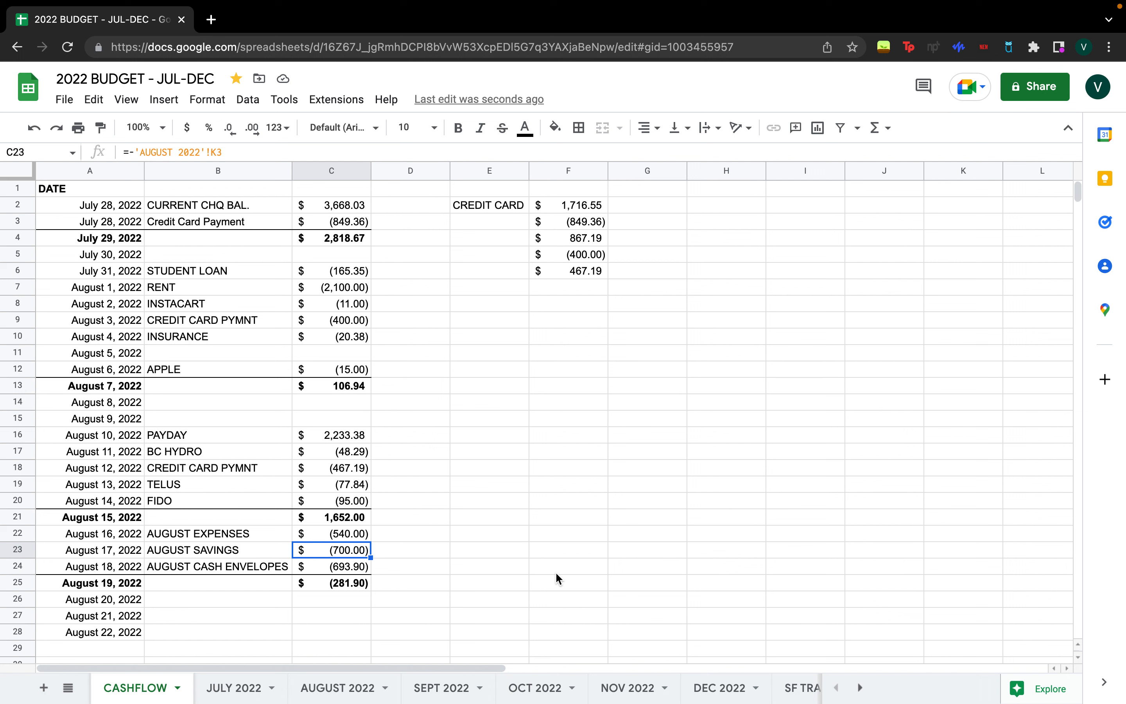
- Add 281.90 to the August savings formula in C23
click(295, 150)
text(+)
text(1.90)
key(Return)
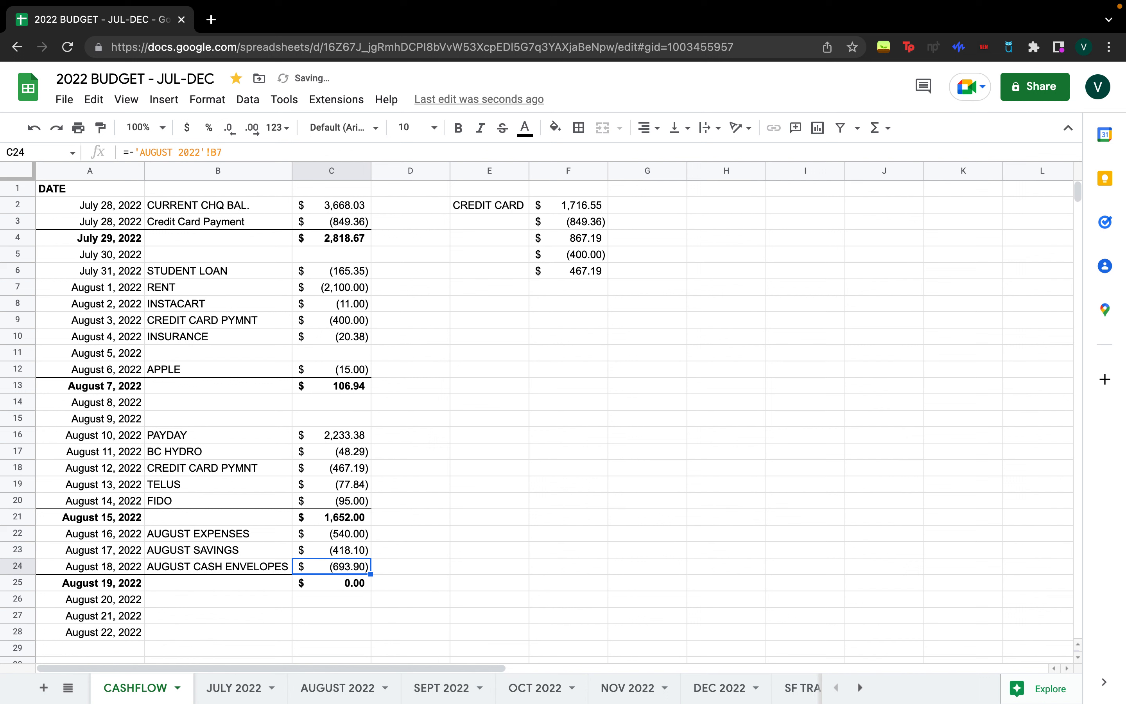
click(366, 555)
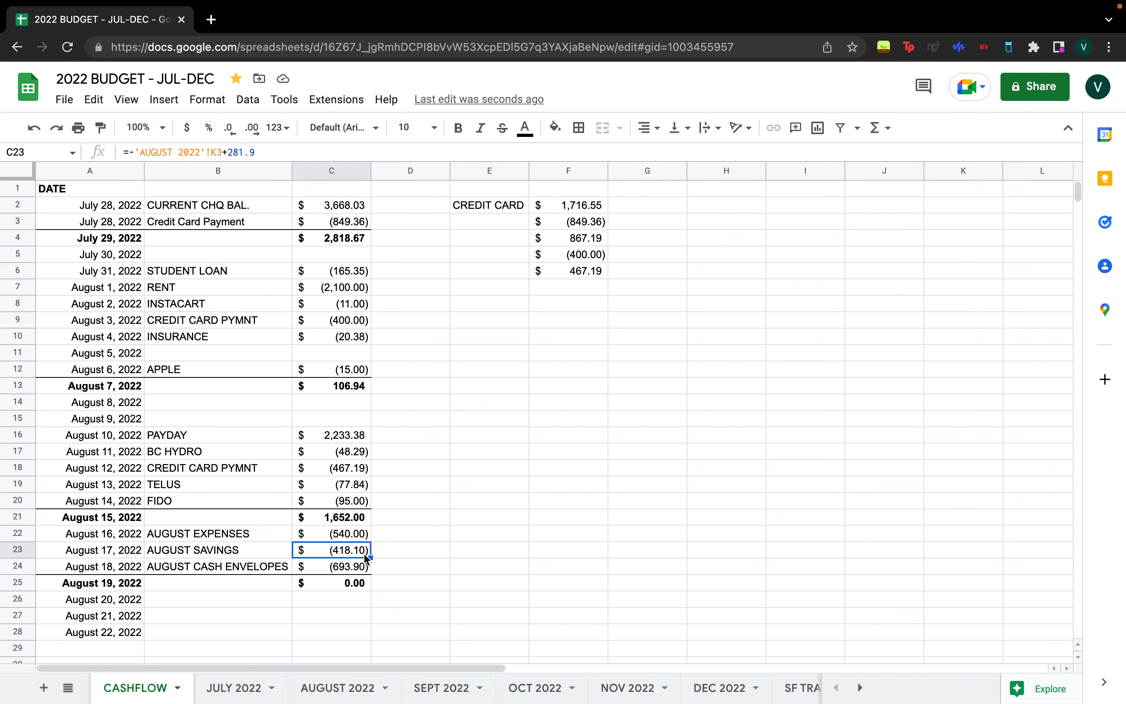
click(338, 152)
key(BackSpace)
key(BackSpace)
key(BackSpace)
key(BackSpace)
key(BackSpace)
key(BackSpace)
key(BackSpace)
key(BackSpace)
key(BackSpace)
key(BackSpace)
key(BackSpace)
key(BackSpace)
key(BackSpace)
key(BackSpace)
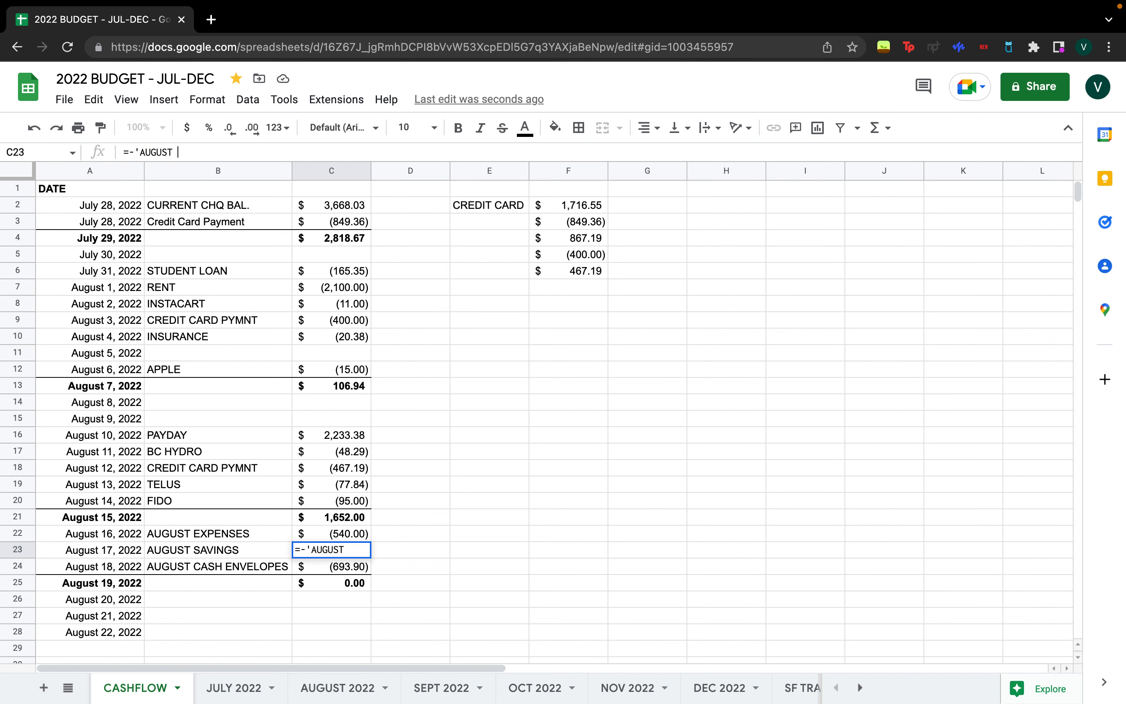
key(Escape)
- On the AUGUST 2022 sheet, set the Emergency Fund savings budget to 400
click(355, 697)
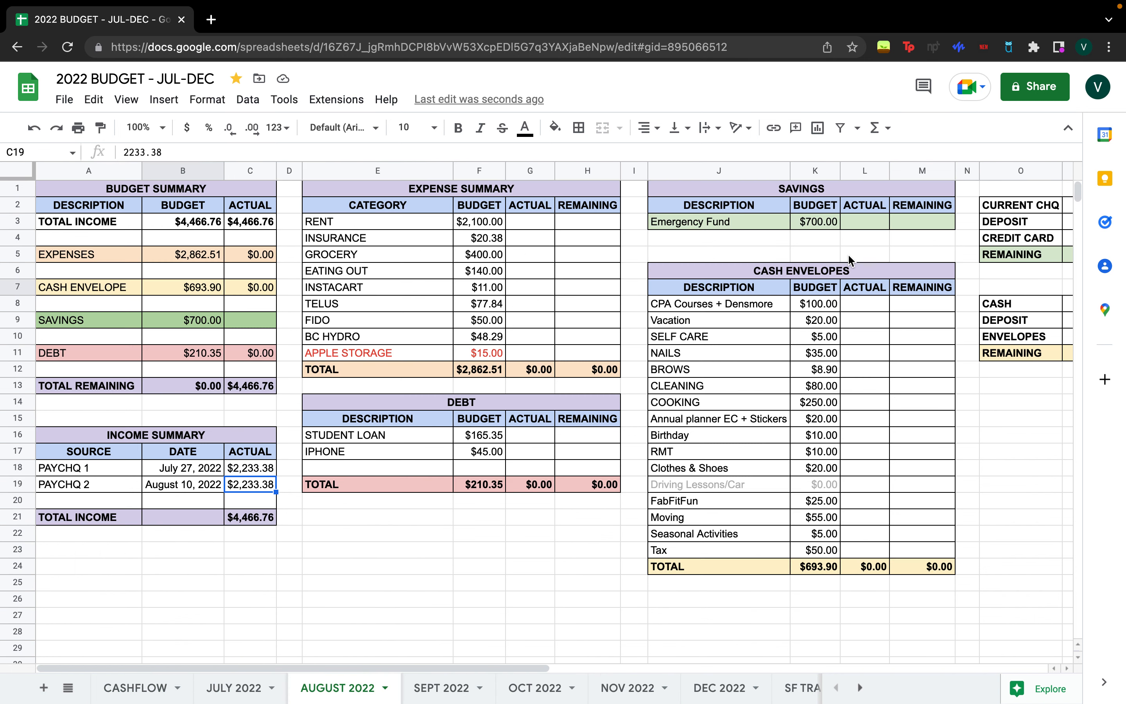
click(815, 225)
text(400)
key(Return)
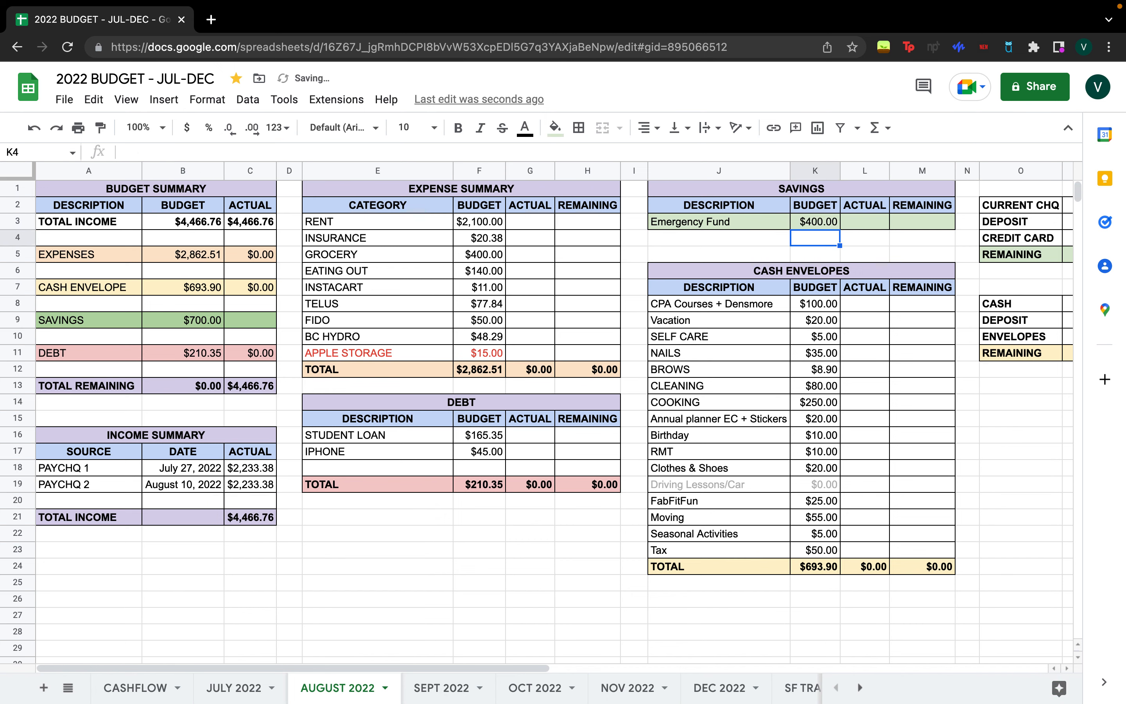
- On the CASHFLOW sheet, remove the +281.9 adjustment from the August savings formula in C23
click(249, 697)
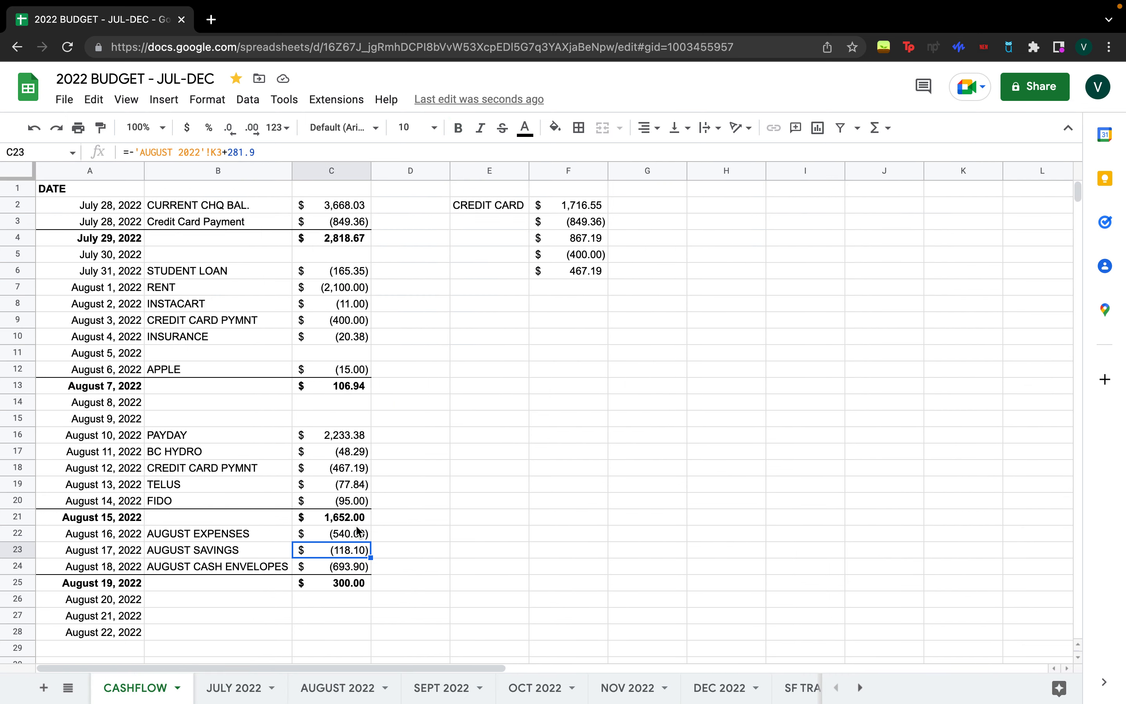
click(223, 150)
key(Delete)
key(Delete)
key(Delete)
key(Delete)
key(Delete)
key(Delete)
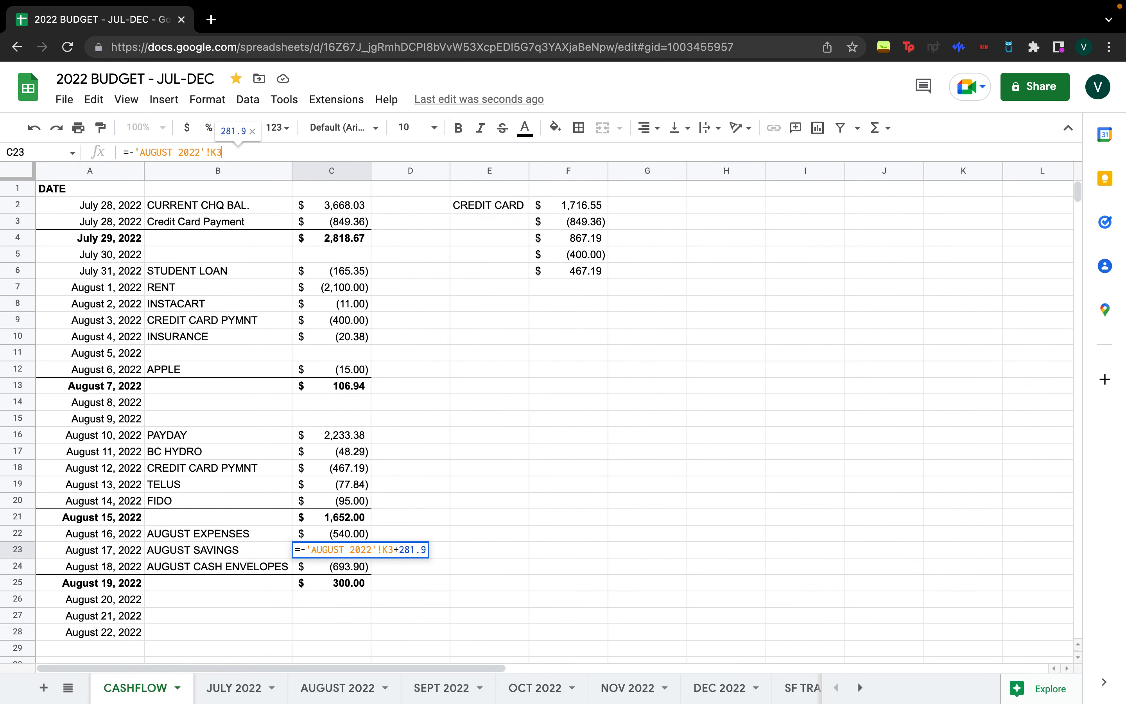
key(Return)
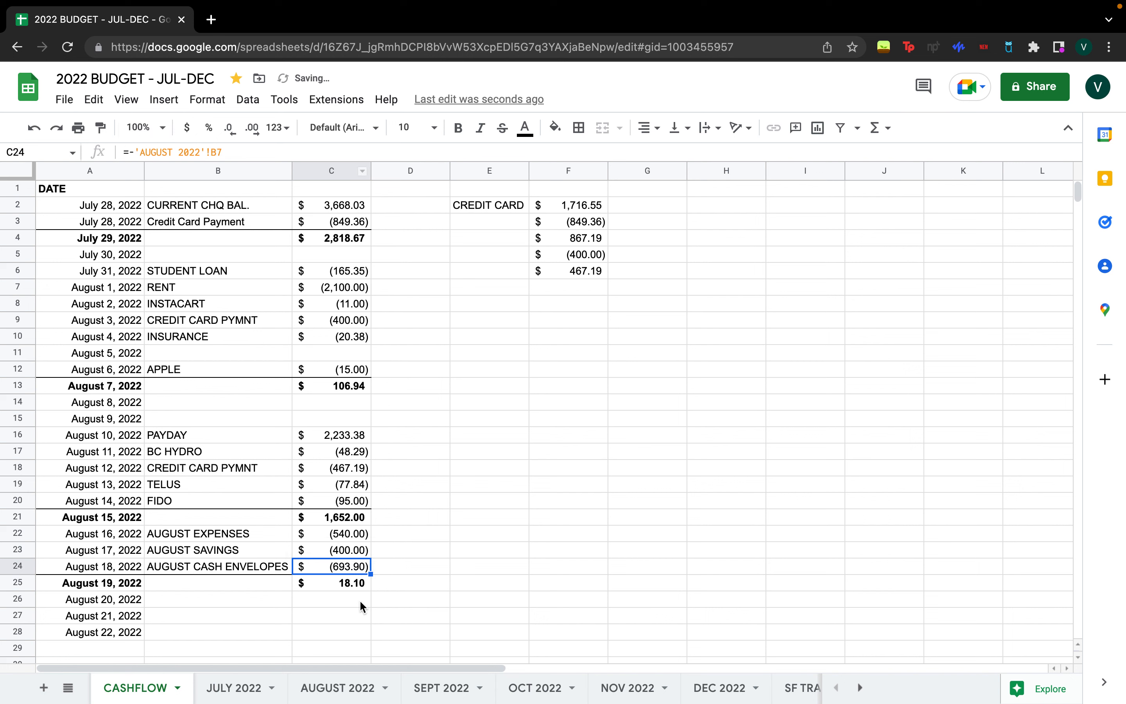
- On the AUGUST 2022 sheet, add a debt entry "PRIOR MONTH CREDIT CARD" in row 18 with a budget of 300
mouse_move(355, 696)
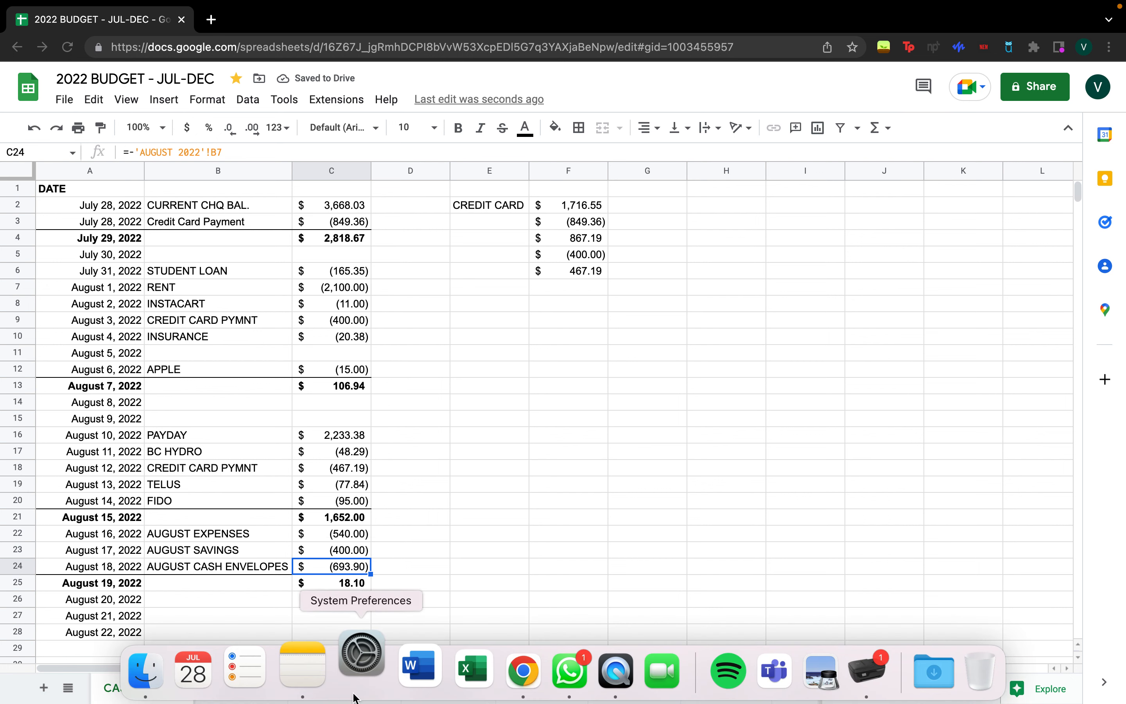
click(329, 691)
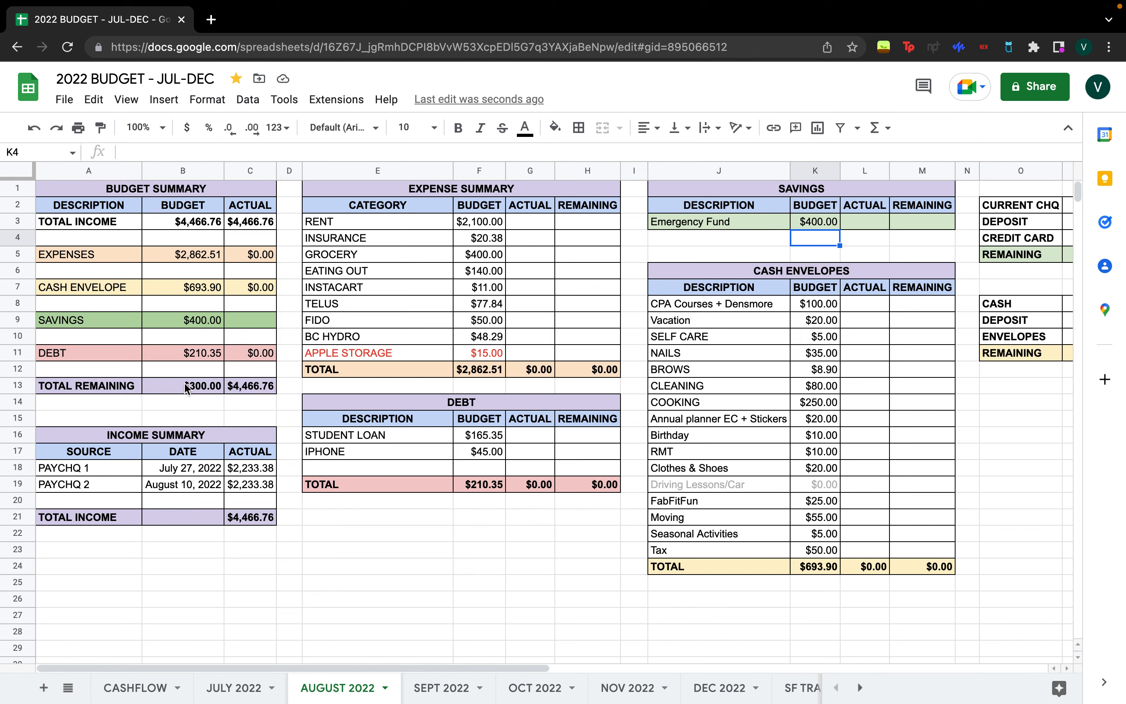
click(401, 468)
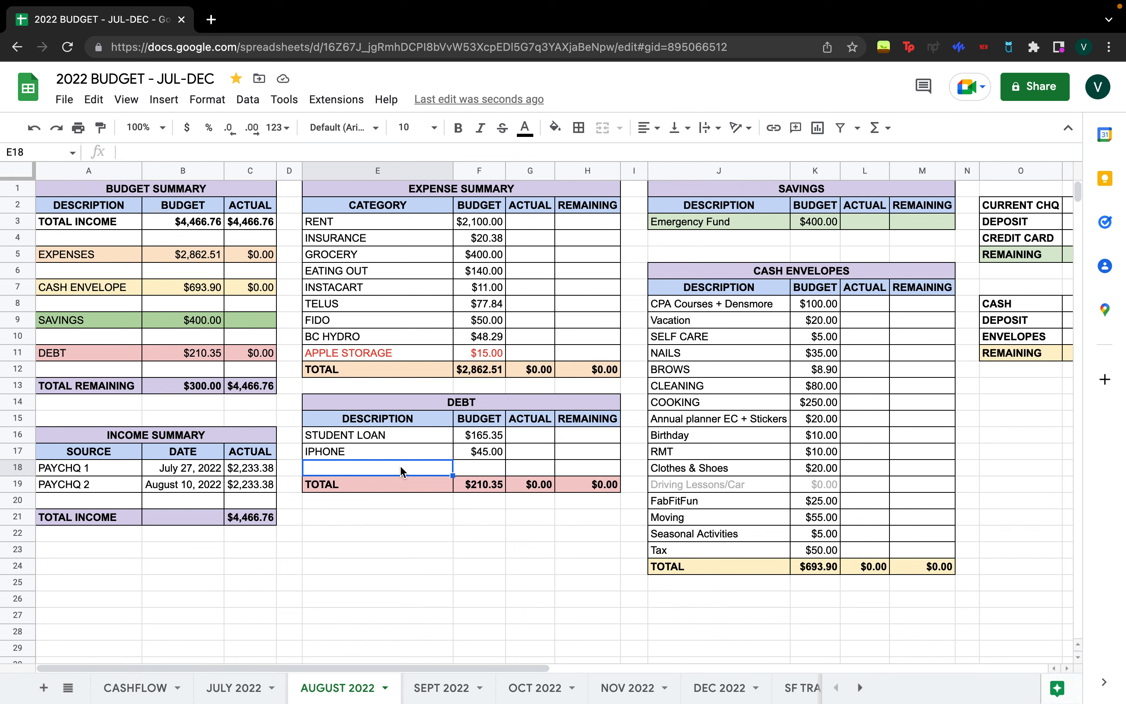
text(PRIOR MONTH CREDIT CARD)
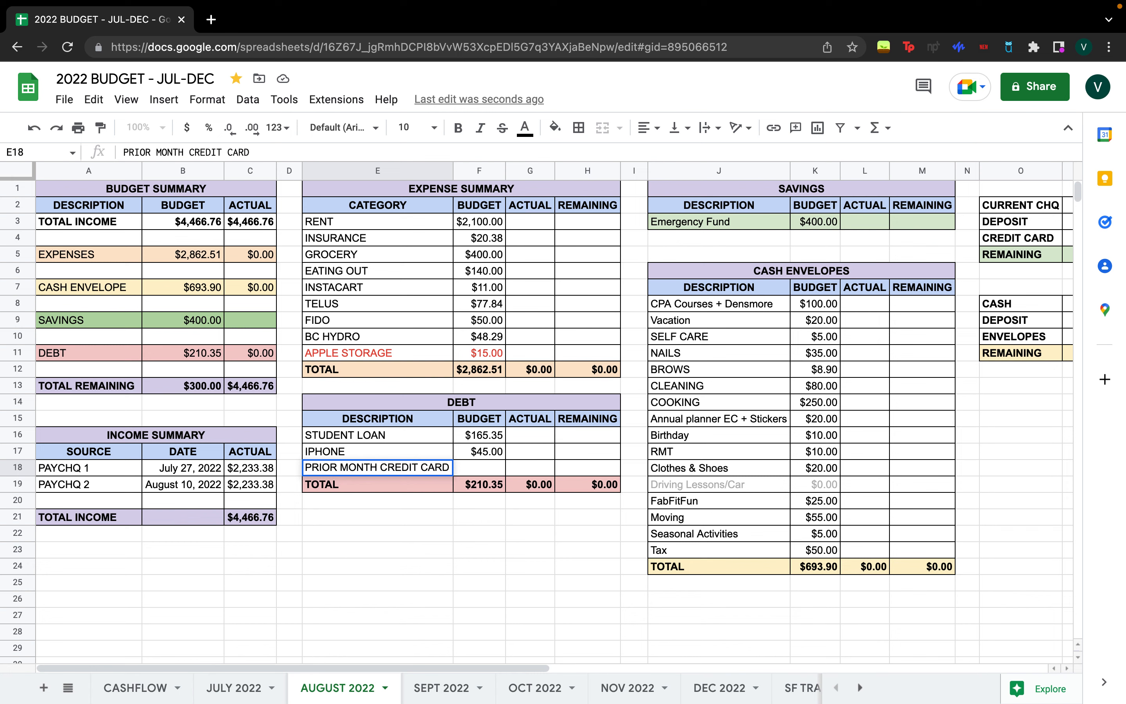
key(Tab)
text(300)
key(Return)
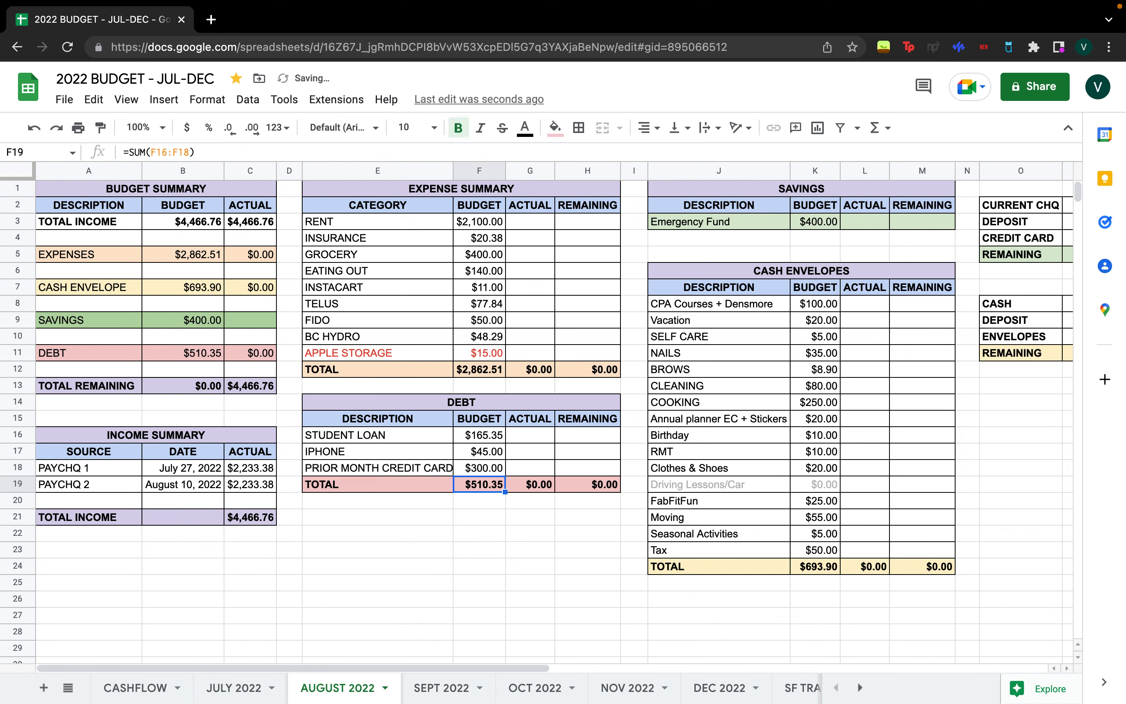
- Set the prior month credit card budget in F18 to 289.90
key(Up)
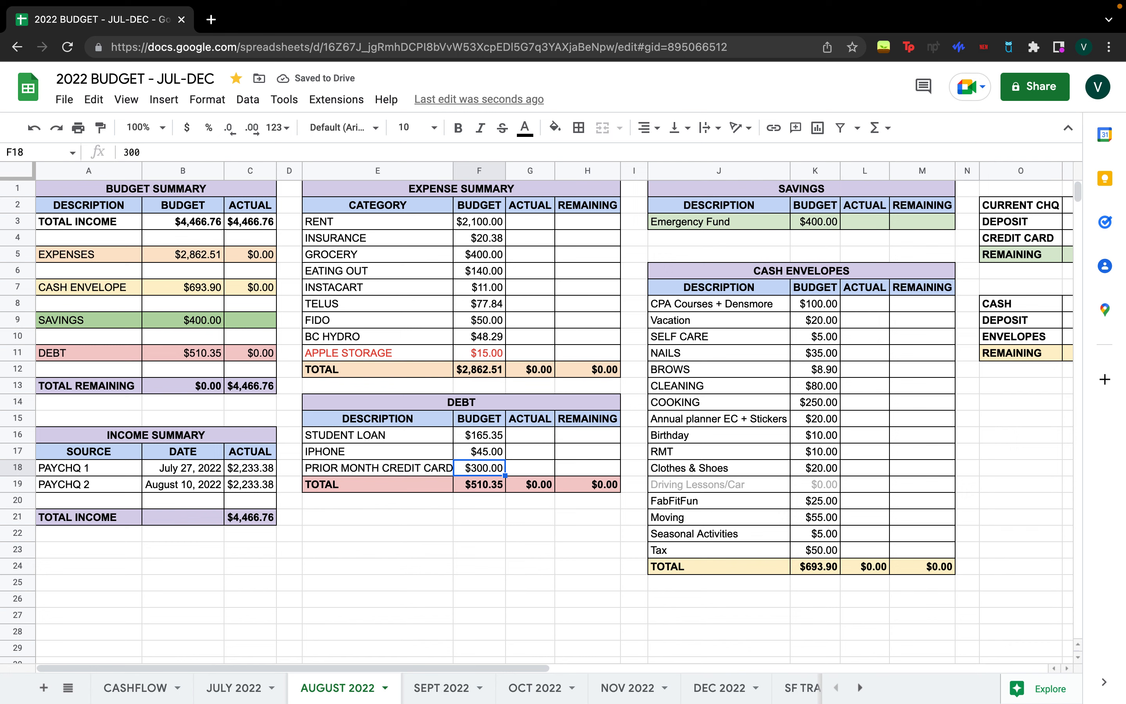
text(289.90)
key(Return)
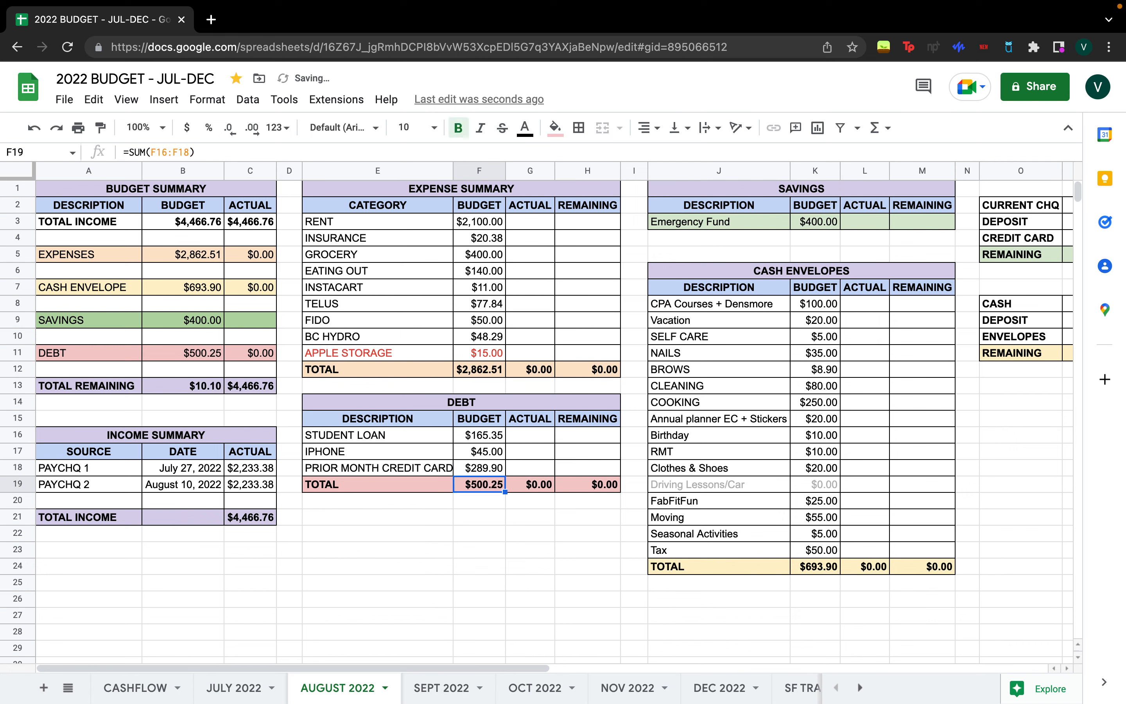
- Check the CASHFLOW balance and set the prior month credit card budget in F18 of AUGUST 2022 to the formula =300-18.10
click(142, 690)
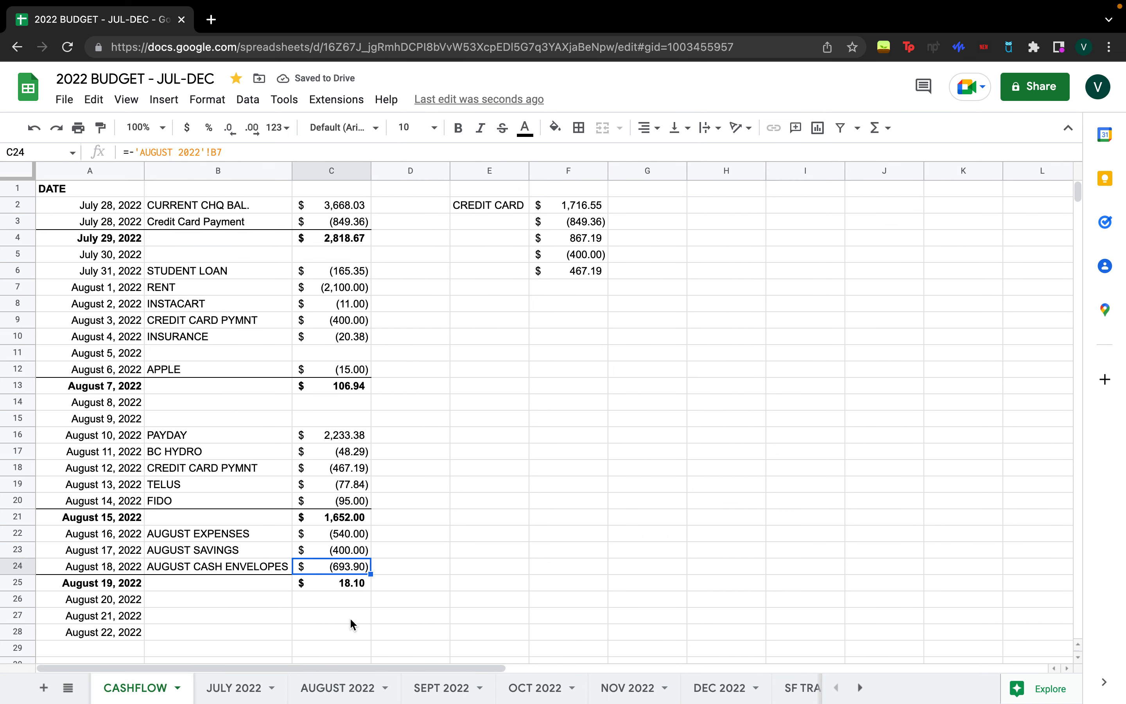
click(343, 692)
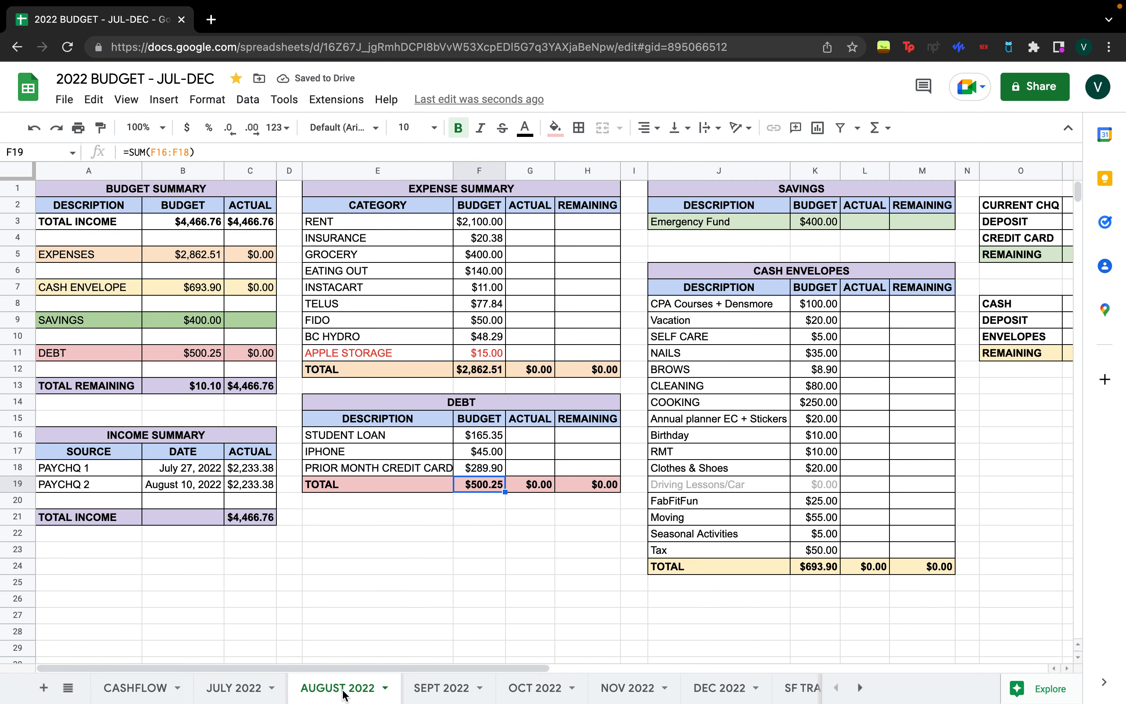
click(495, 471)
text(-)
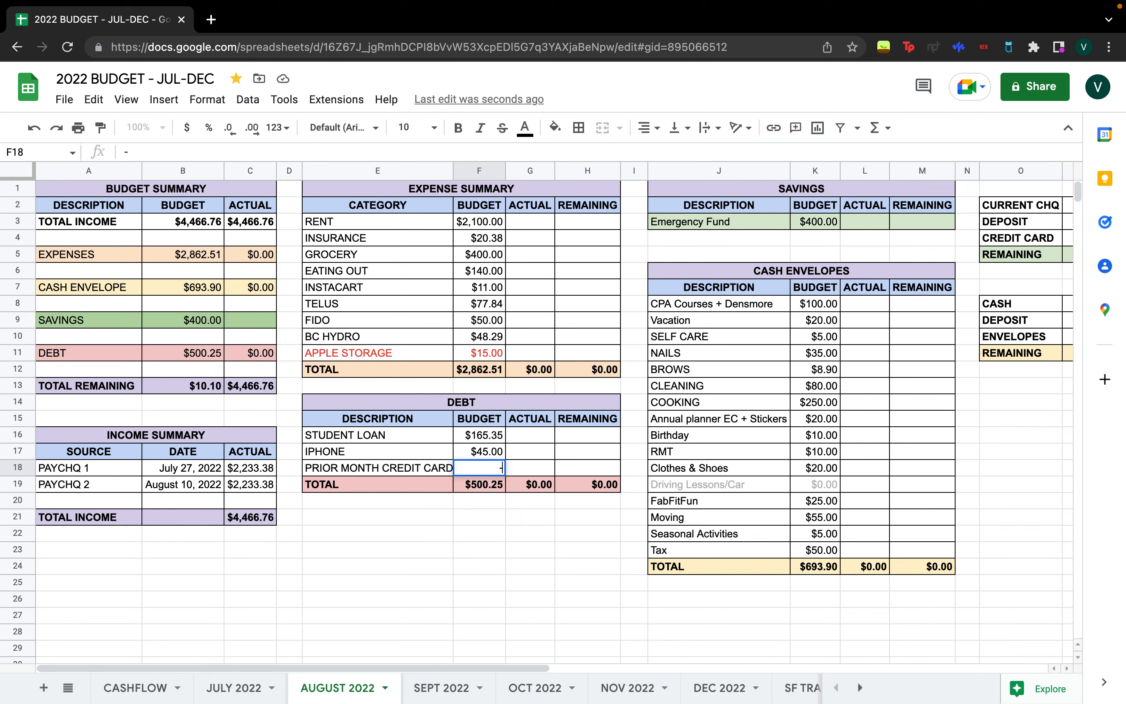
text(300-18.10)
key(Return)
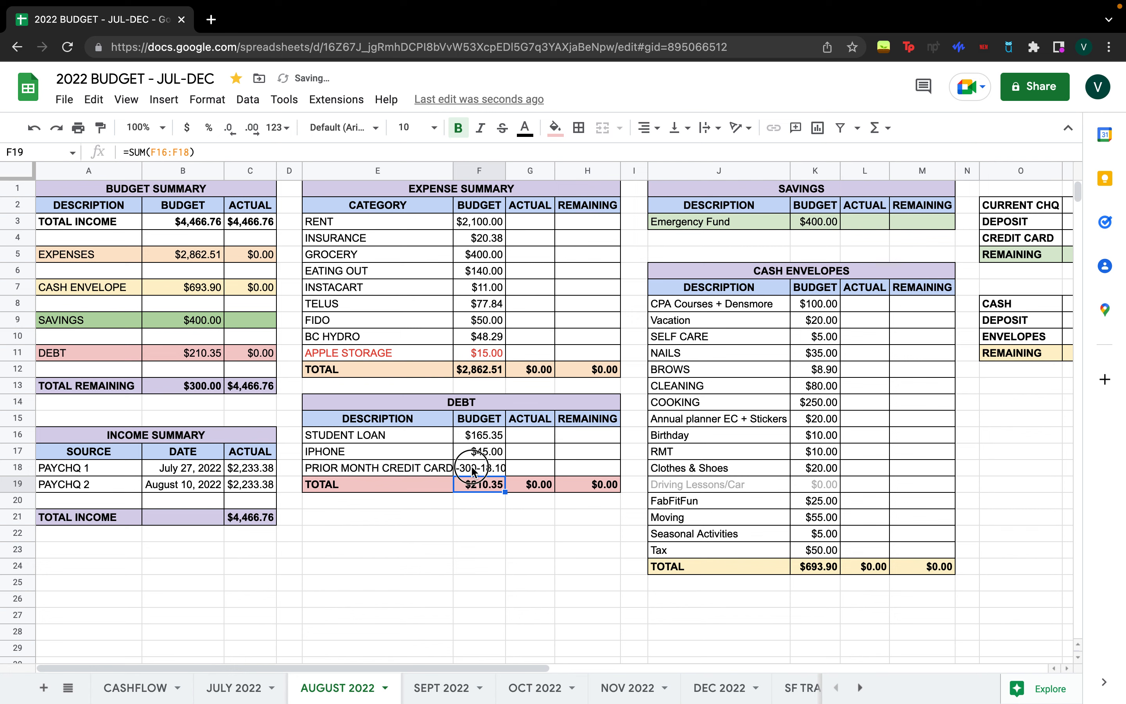
double_click(472, 467)
click(462, 466)
key(BackSpace)
text(=)
key(Return)
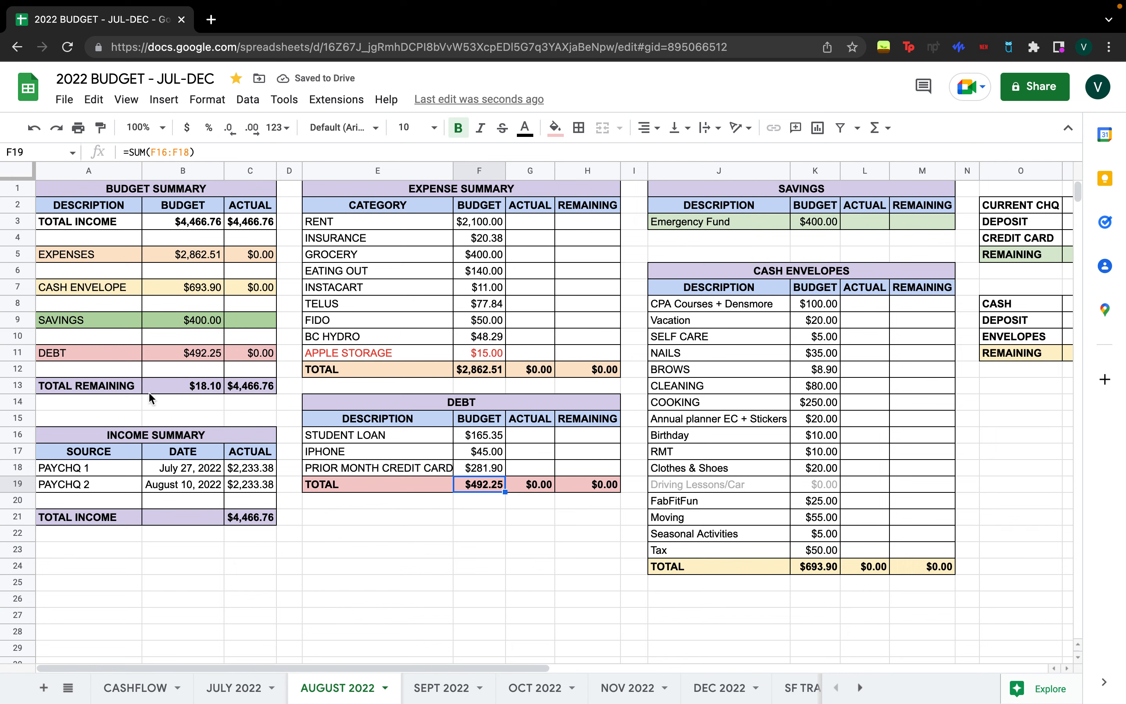
- Change the text colour of the Driving Lessons/Car cells J19:K19 to black
click(719, 484)
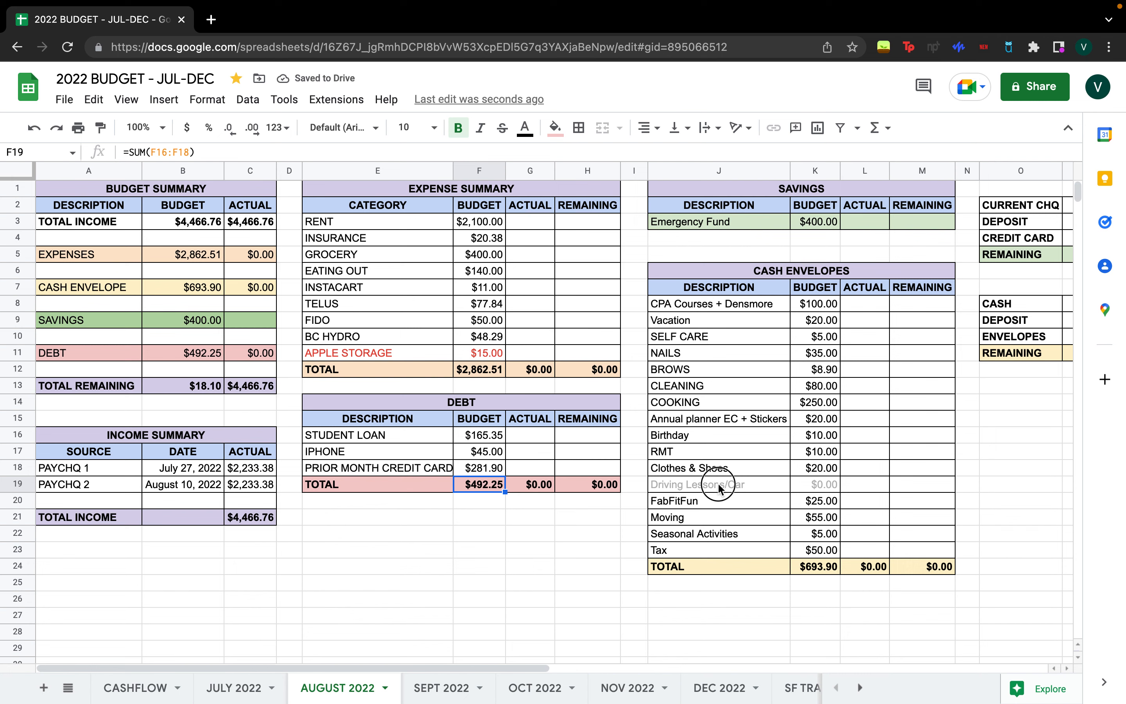
shift+click(805, 487)
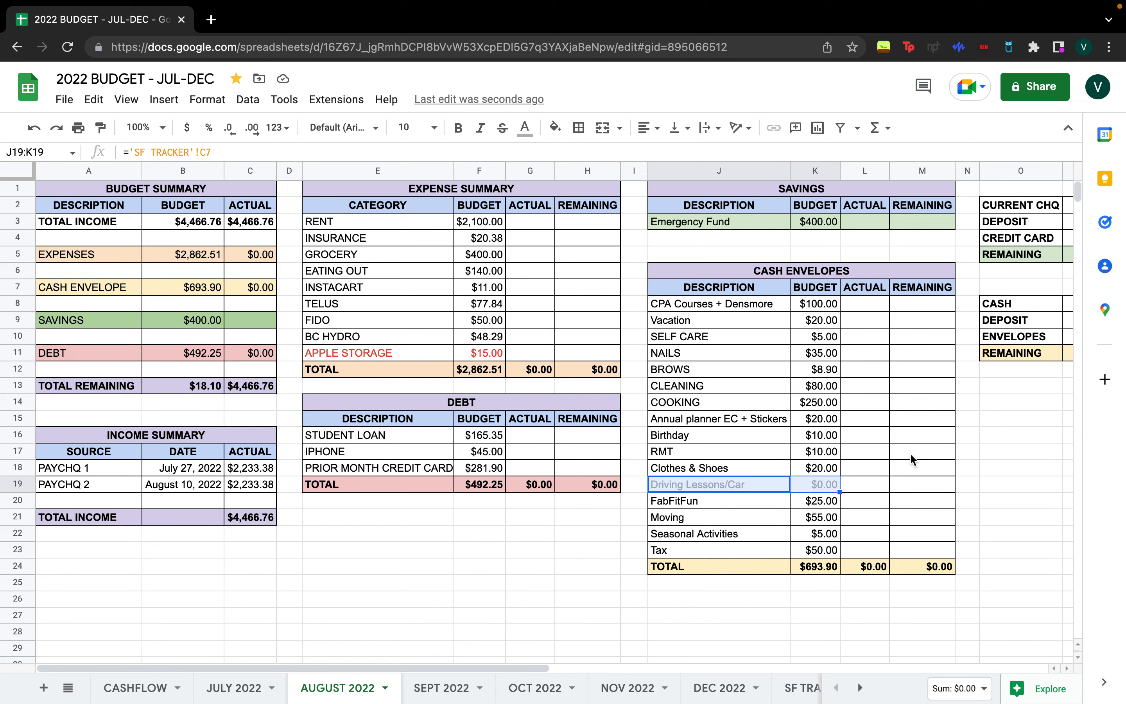
click(524, 128)
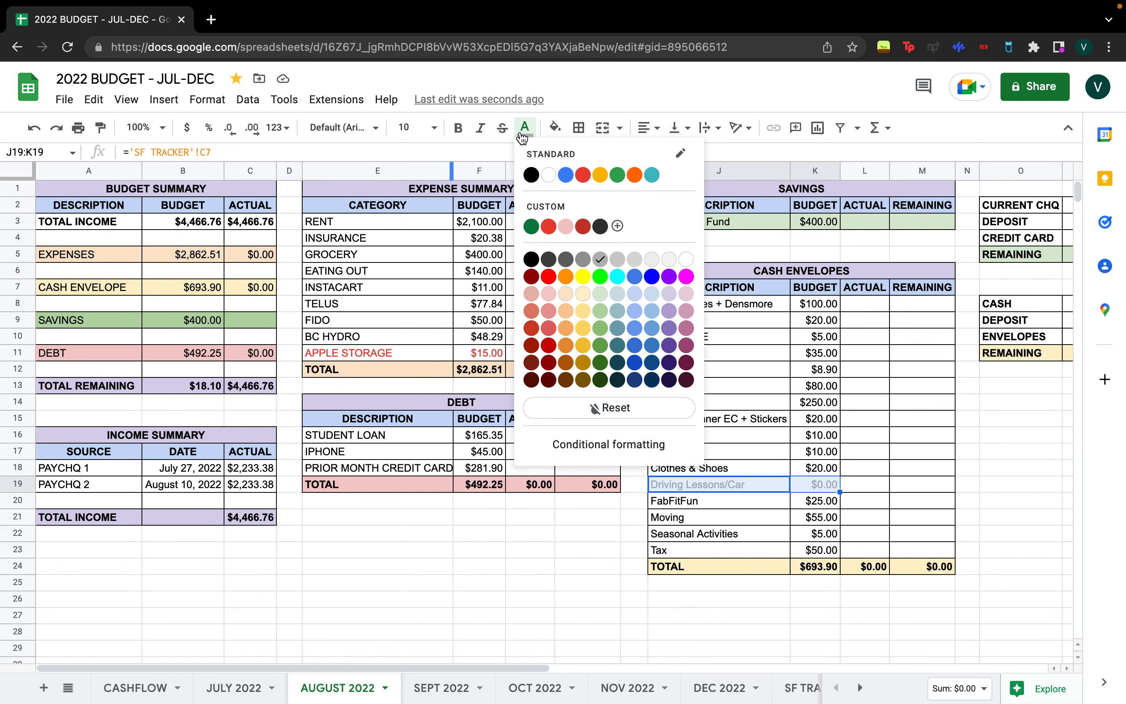
click(600, 227)
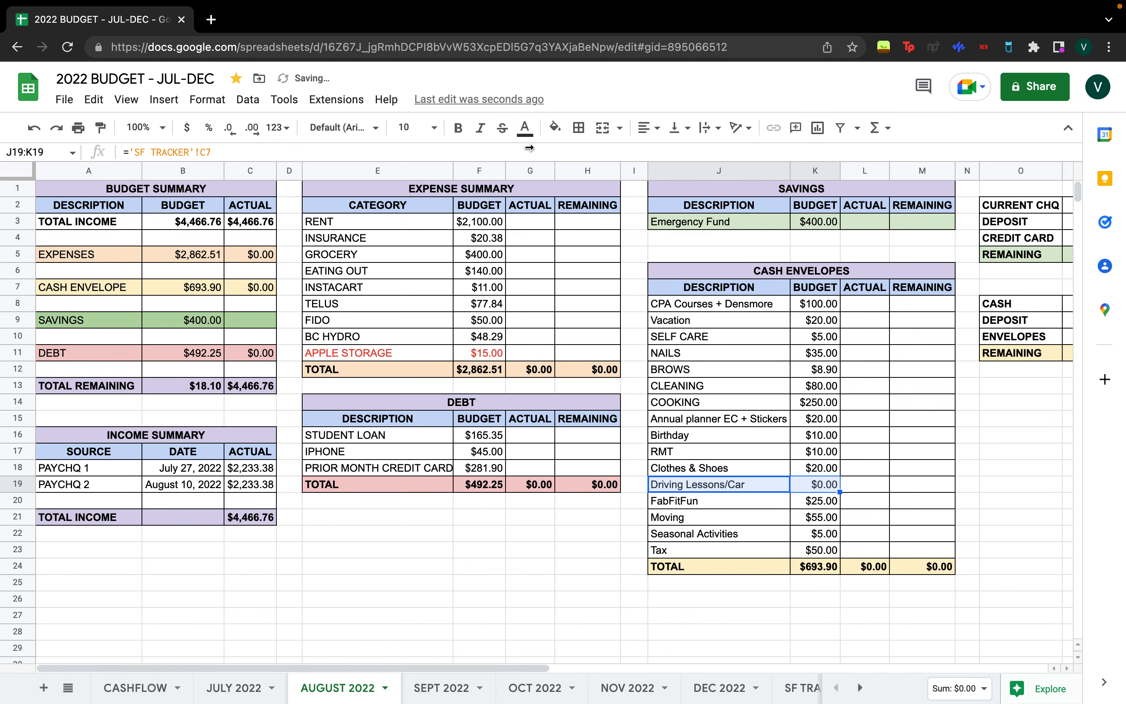
click(525, 127)
click(533, 260)
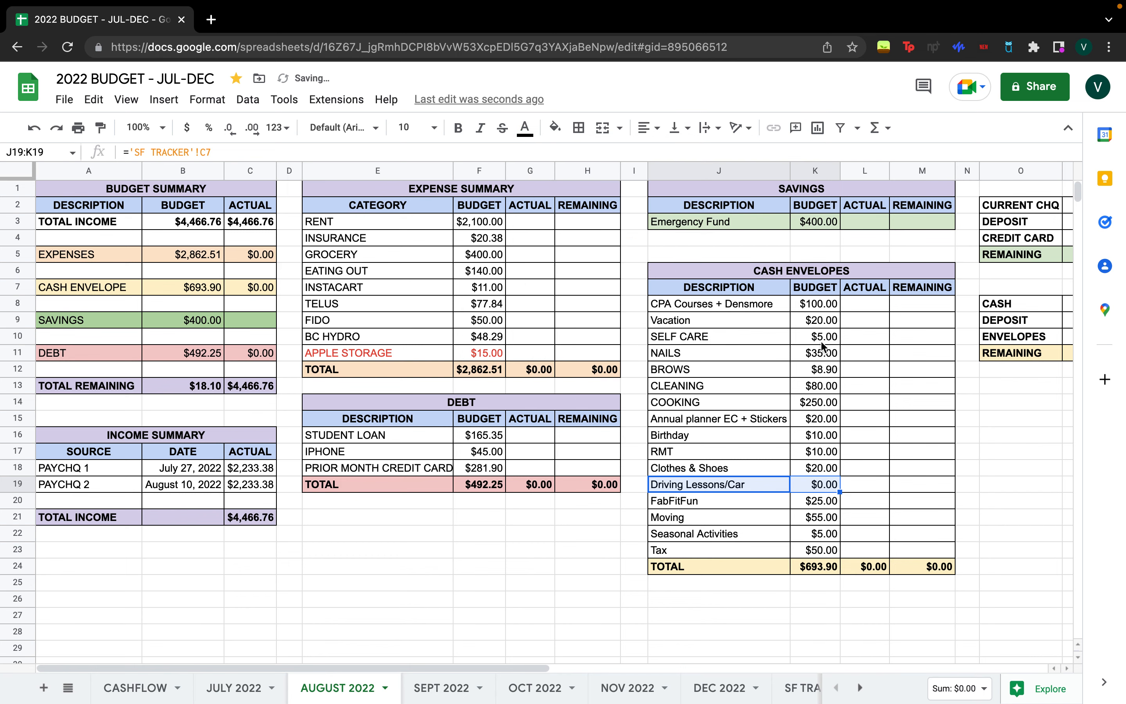
- Set the Driving Lessons/Car cash envelope budget in K19 to 15
click(821, 489)
text(15)
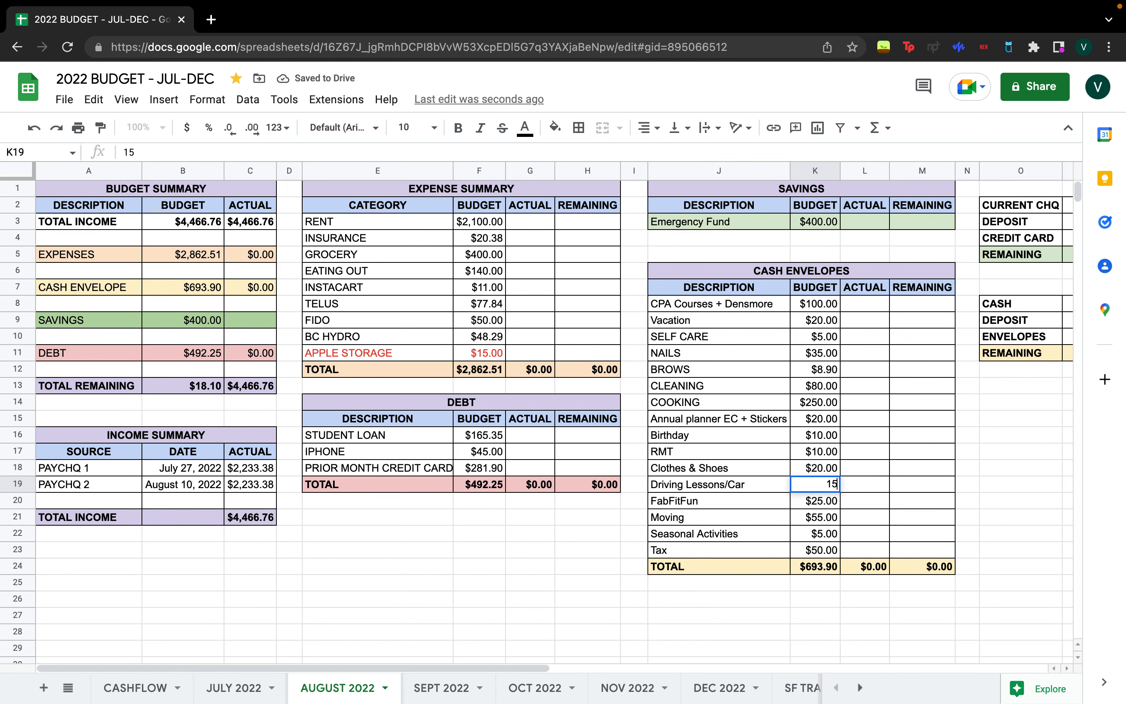
key(Return)
- Raise the BROWS cash envelope budget in K12 to $12.00 with a formula that adds to 8.9
click(810, 370)
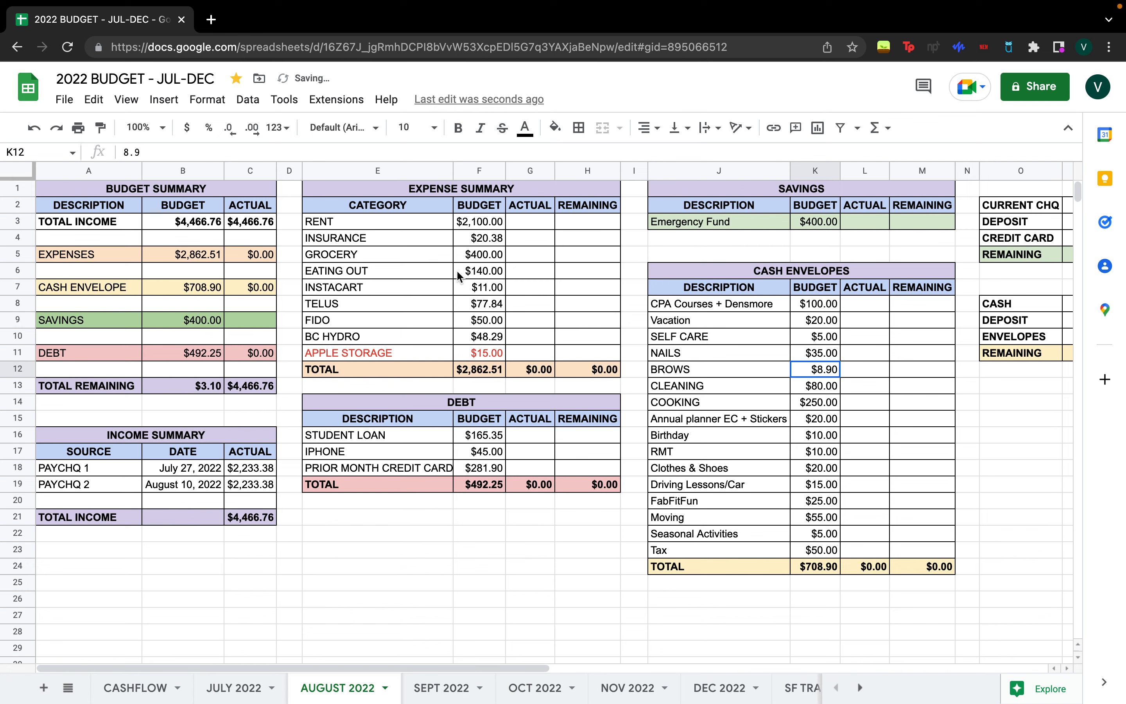
click(125, 151)
text(=)
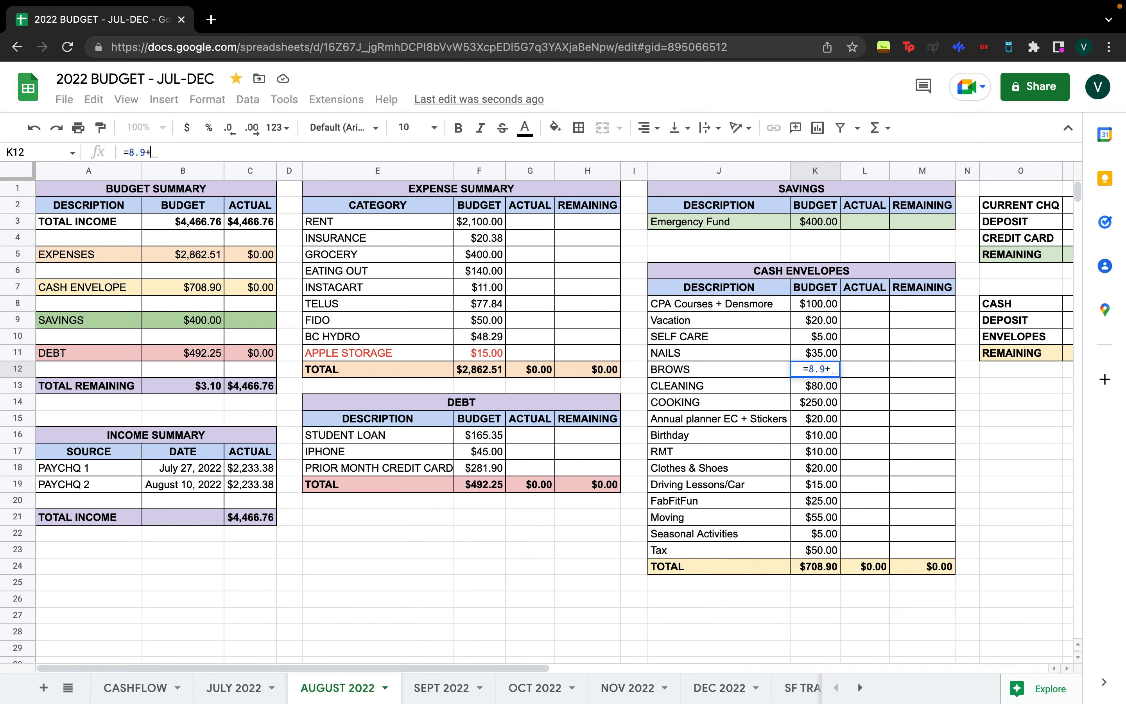
text(*1.12)
key(Return)
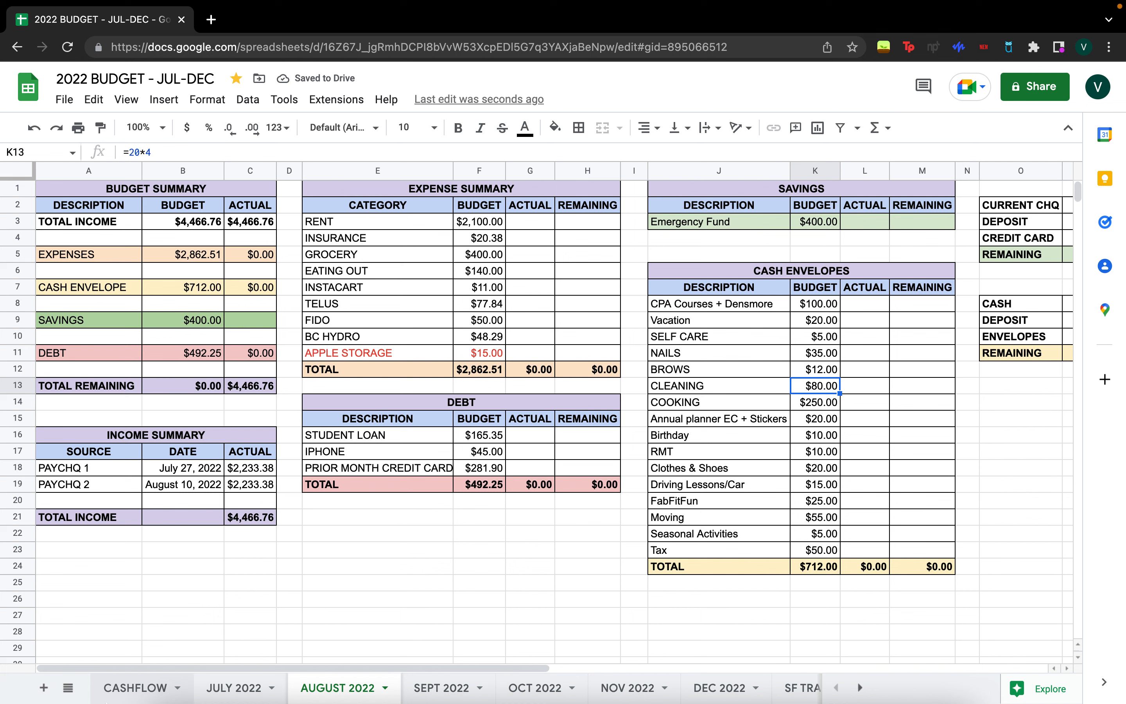
- On the CASHFLOW sheet, check the August 19, 2022 balance and colour the August expenses text in B22:C22 magenta
click(68, 688)
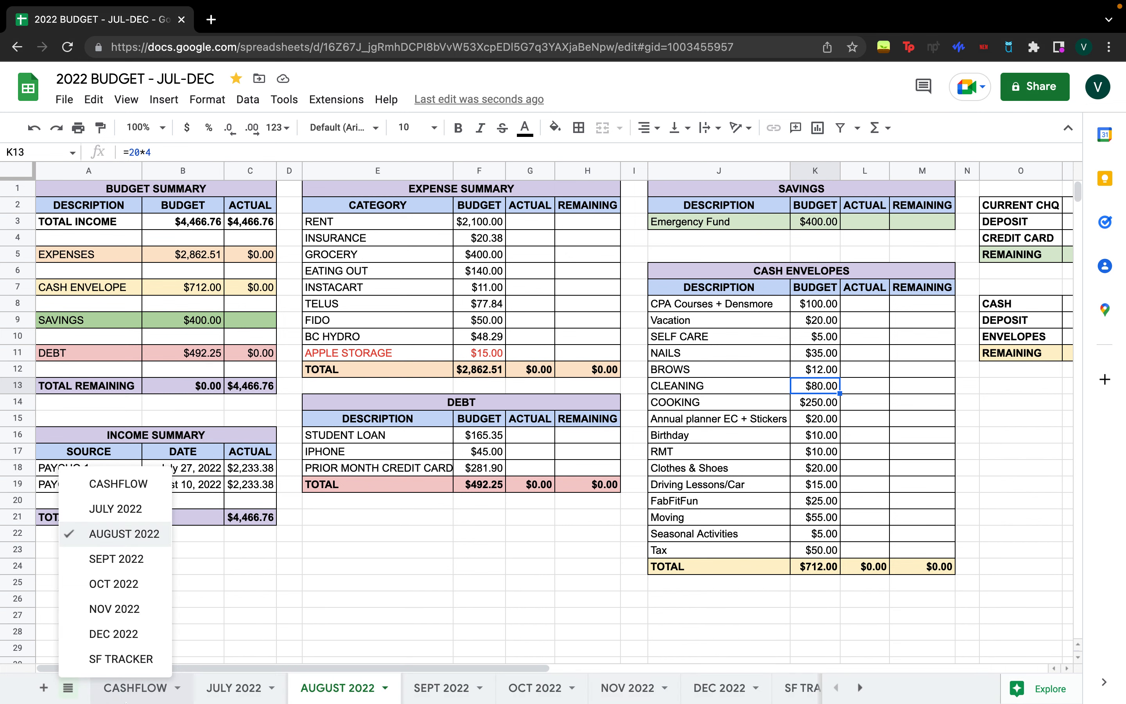
click(154, 697)
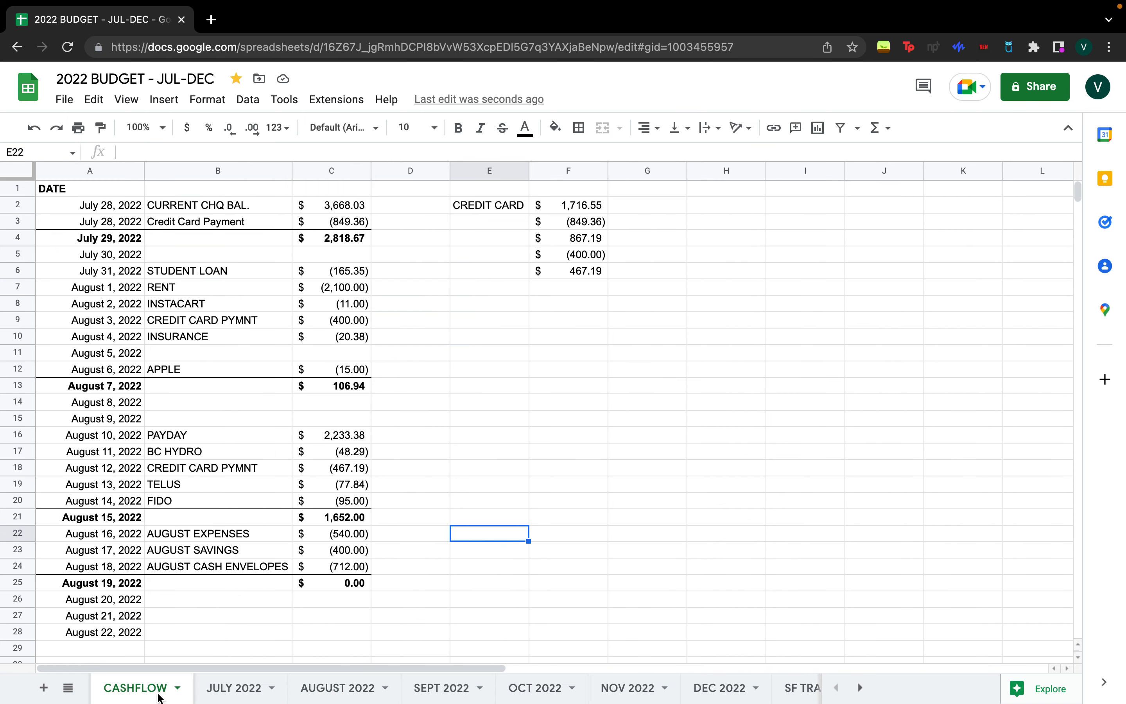
click(354, 587)
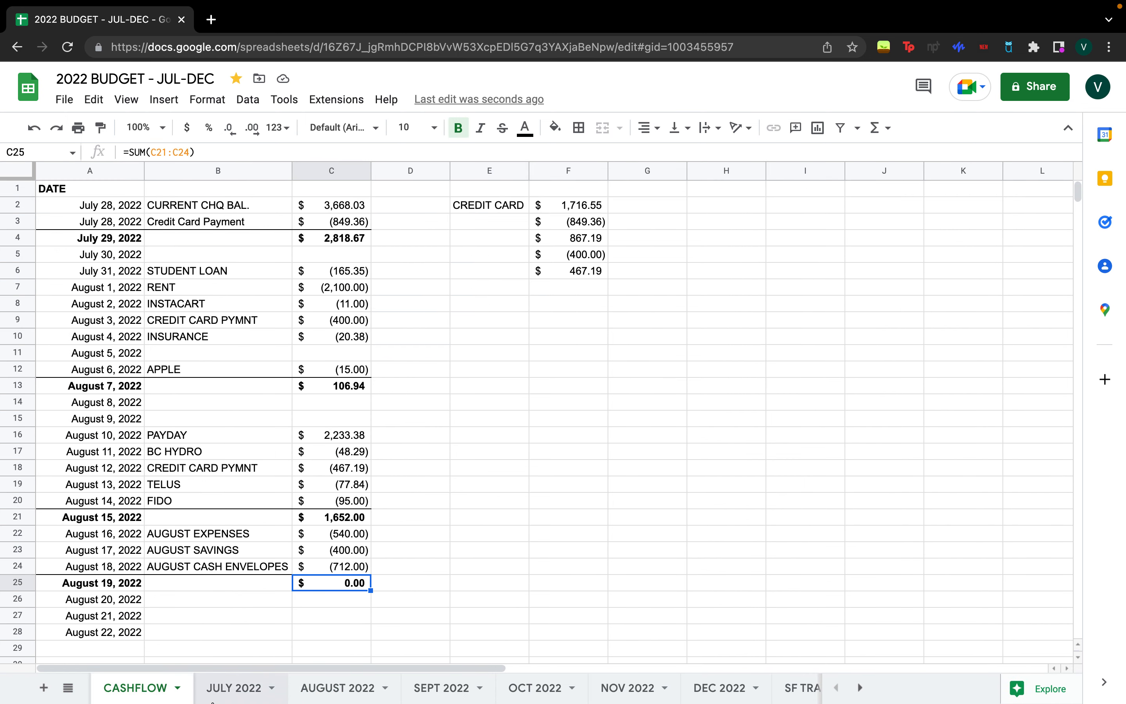
click(345, 536)
drag(346, 540, 234, 540)
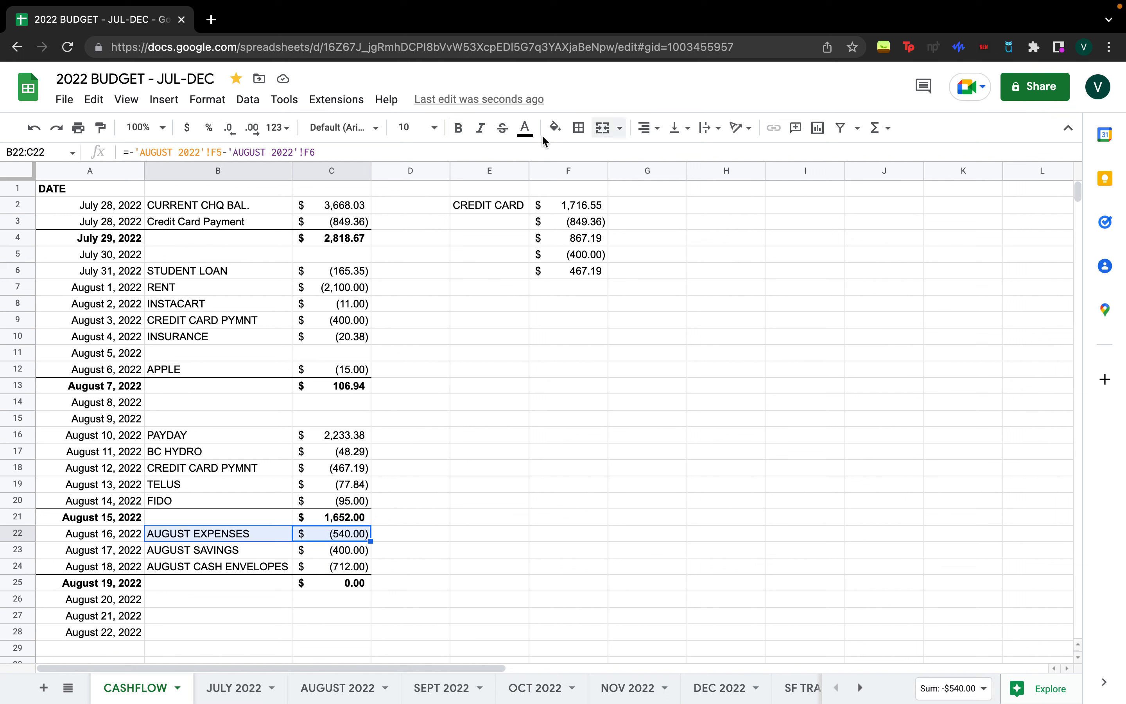
click(526, 129)
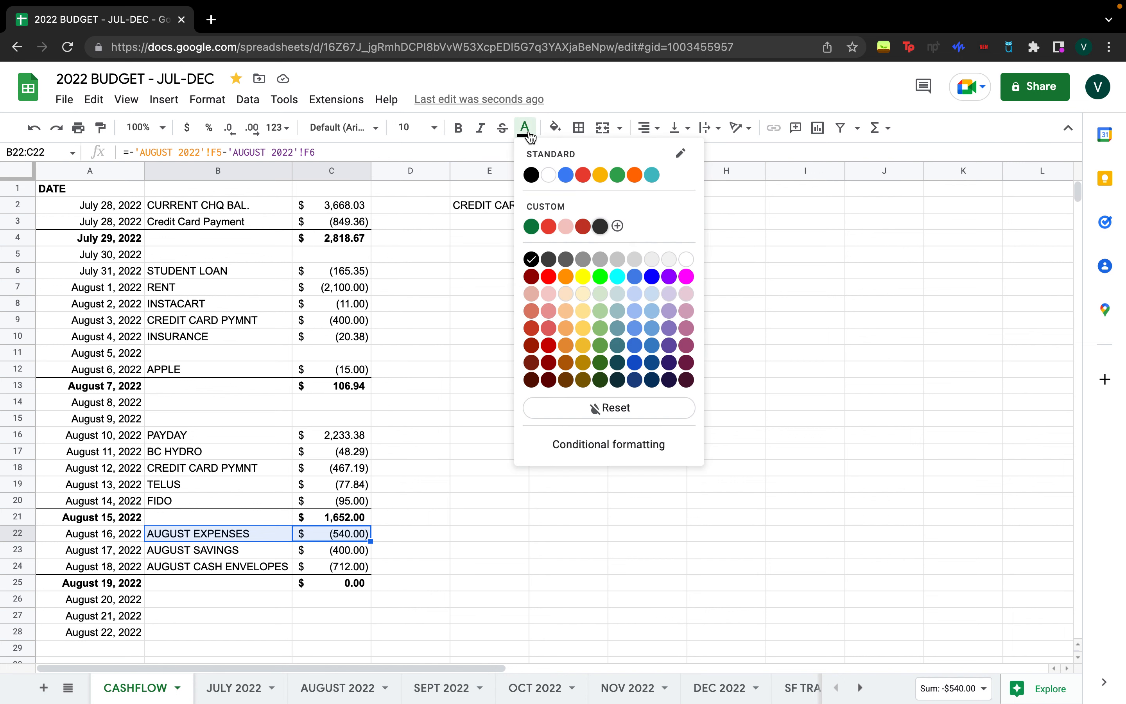
click(691, 276)
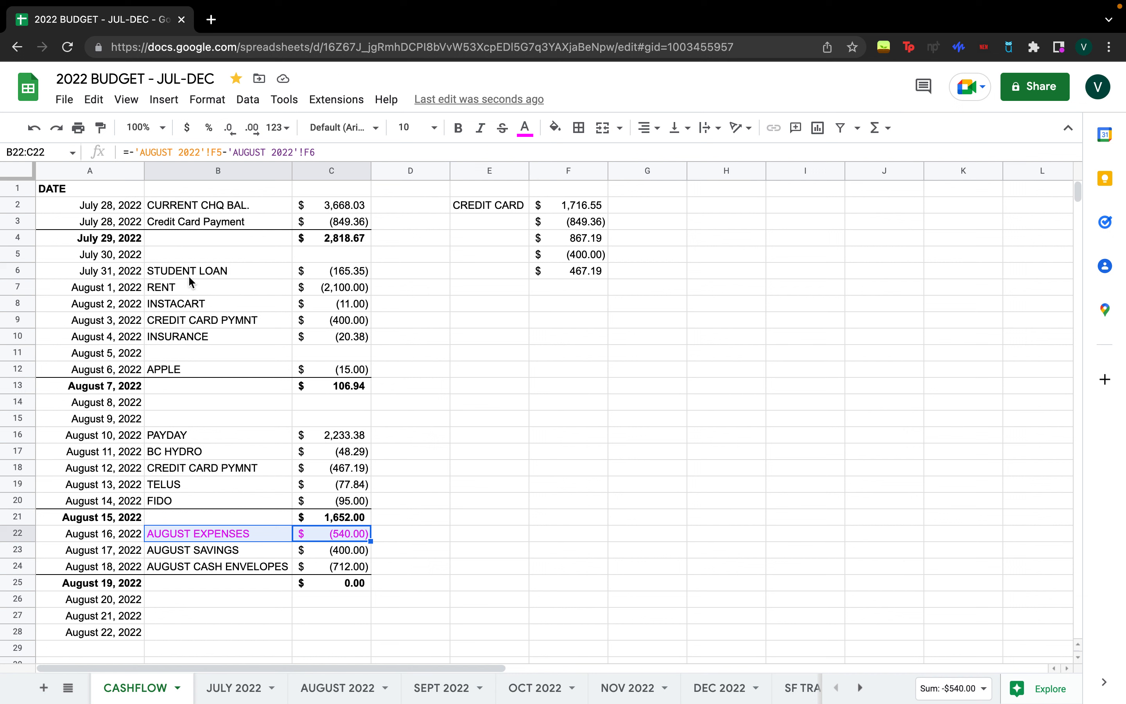
- Colour the text magenta for the student loan, rent, Instacart, insurance, Apple, BC Hydro, Telus, Fido and August cash envelopes entries in columns B:C
drag(186, 271, 331, 339)
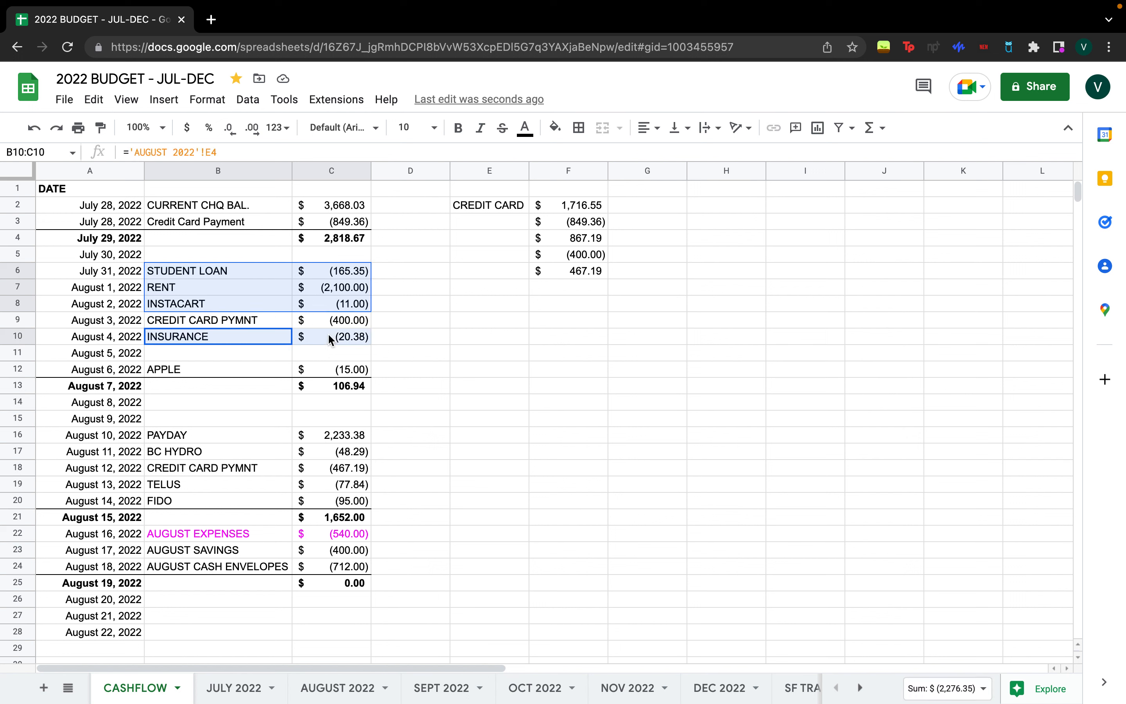
drag(274, 376, 335, 377)
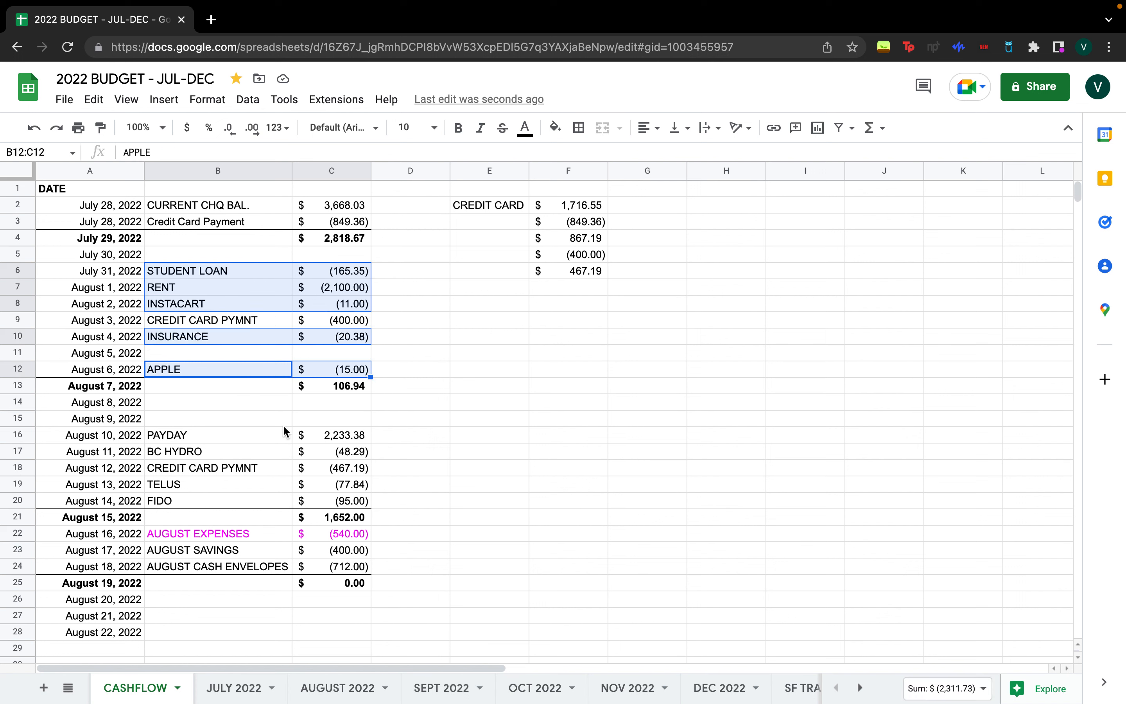
super+click(239, 454)
drag(239, 454, 309, 453)
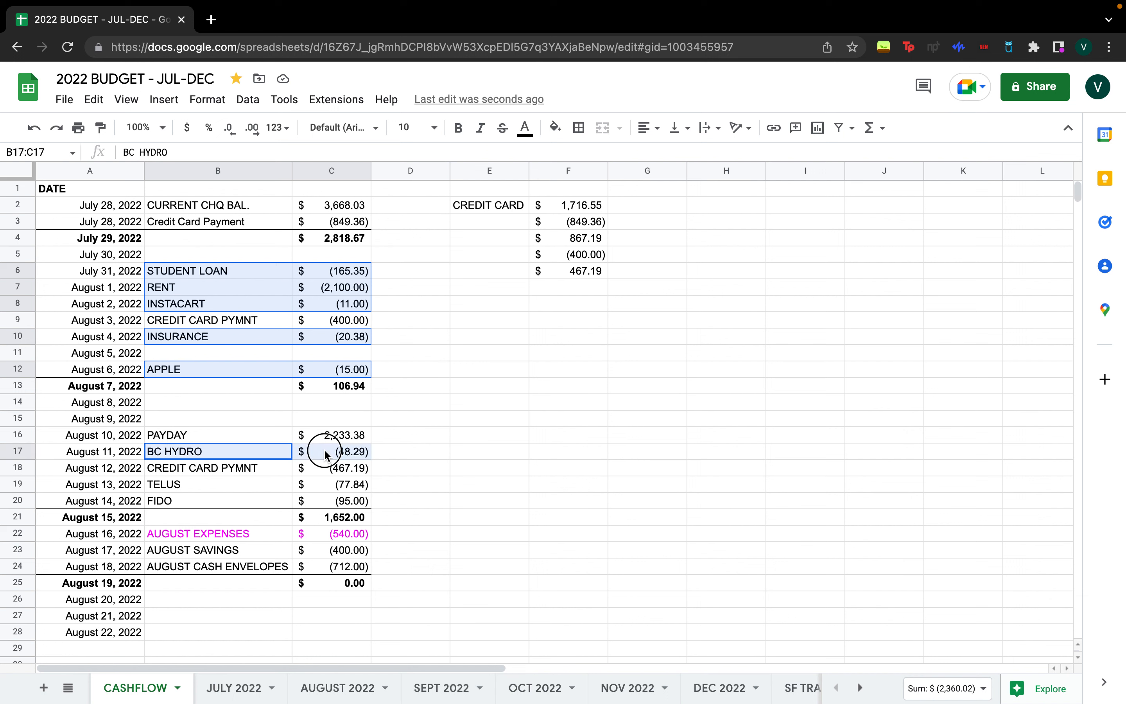
drag(233, 494, 315, 502)
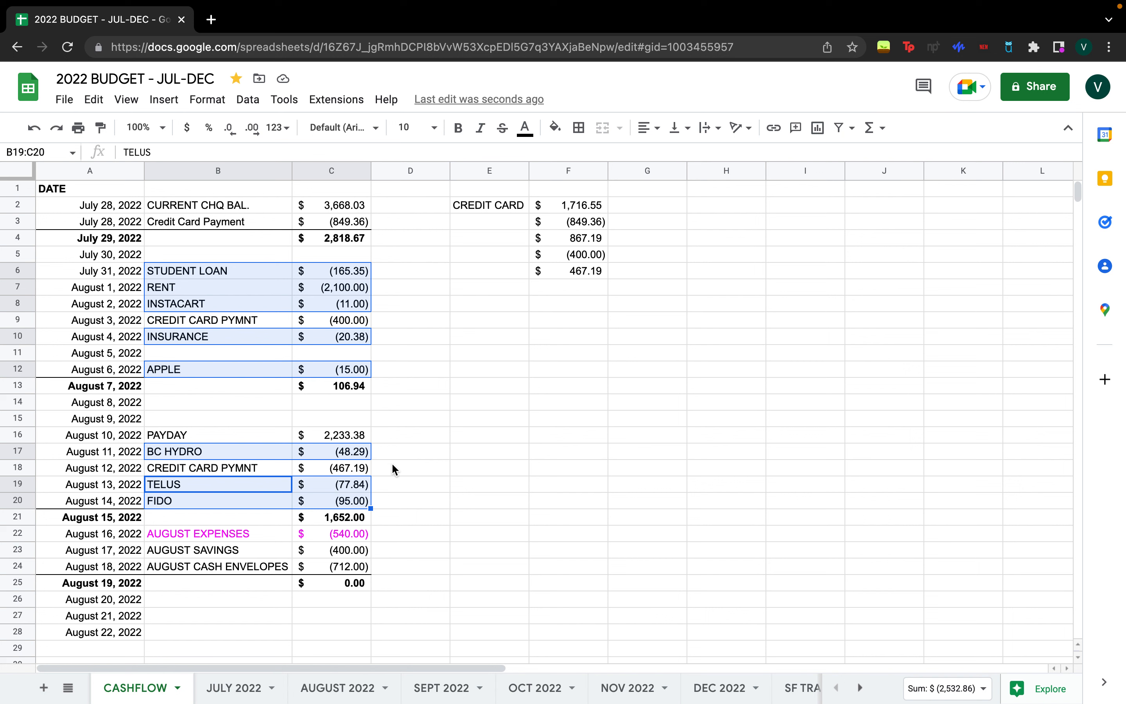
drag(236, 572, 321, 571)
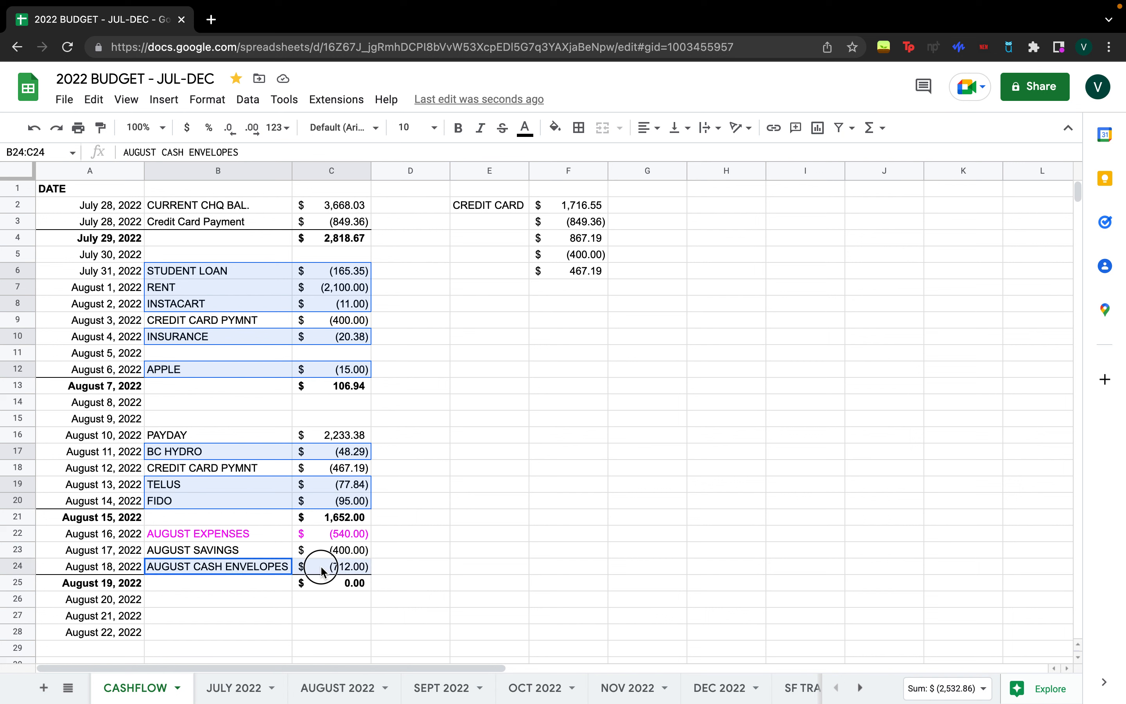
click(523, 129)
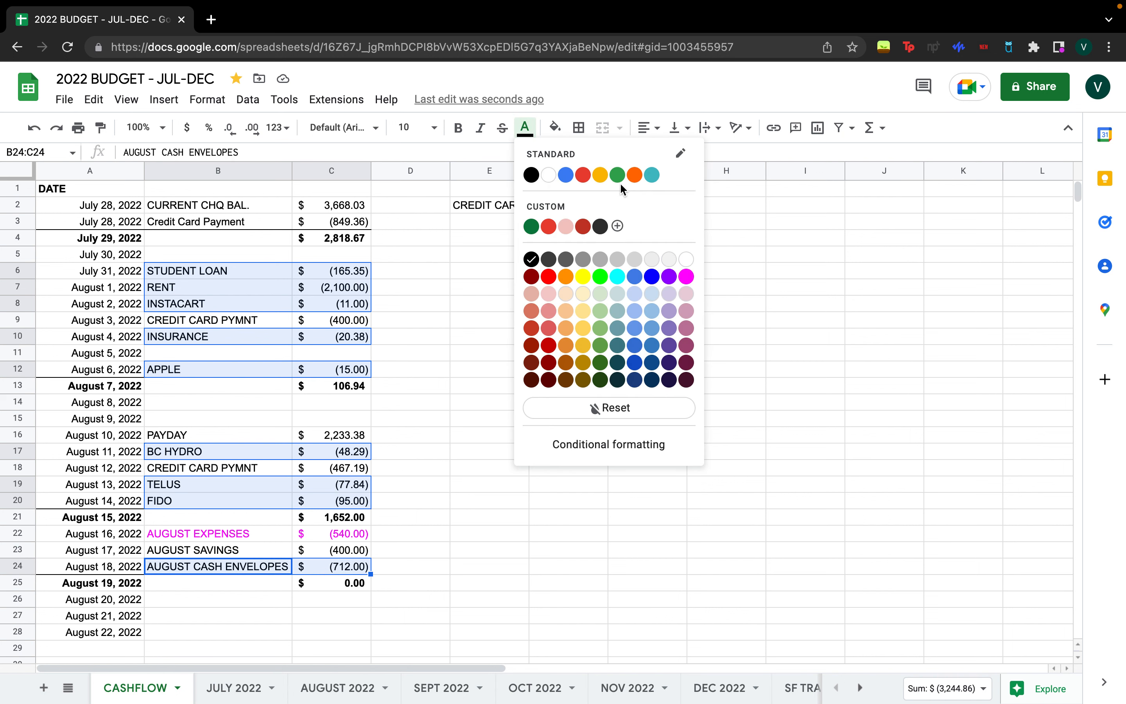
click(686, 277)
click(580, 462)
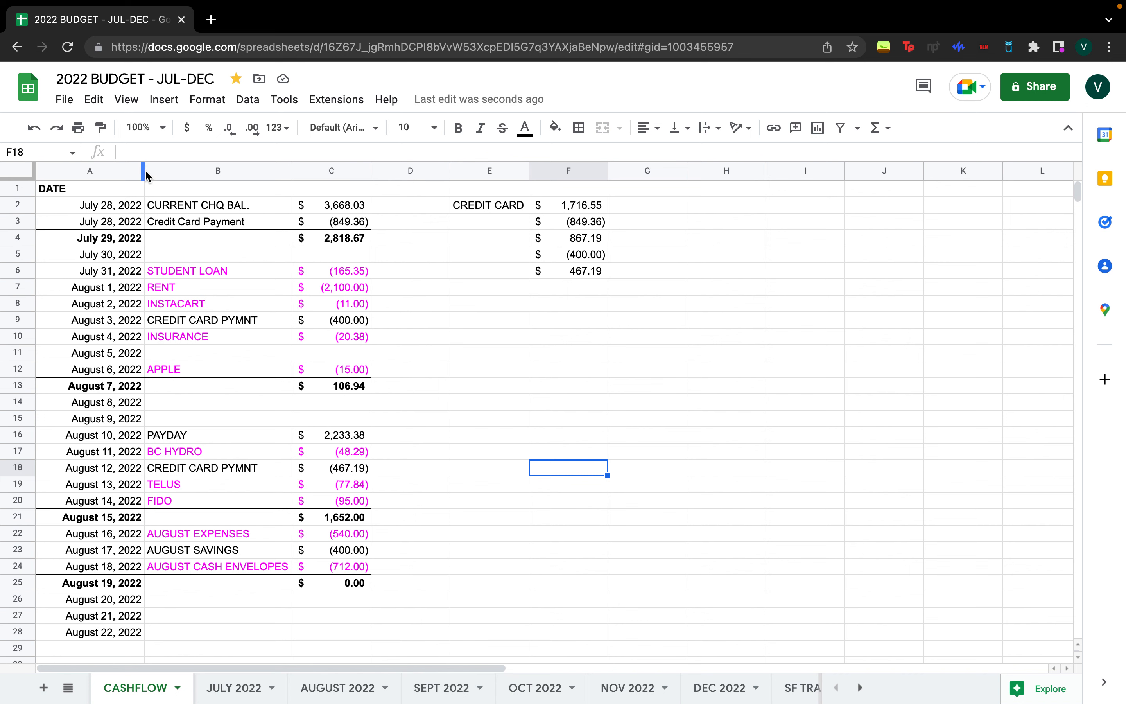
- Narrow column A to fit the dates and check the August expenses formula in C22
drag(143, 170, 120, 171)
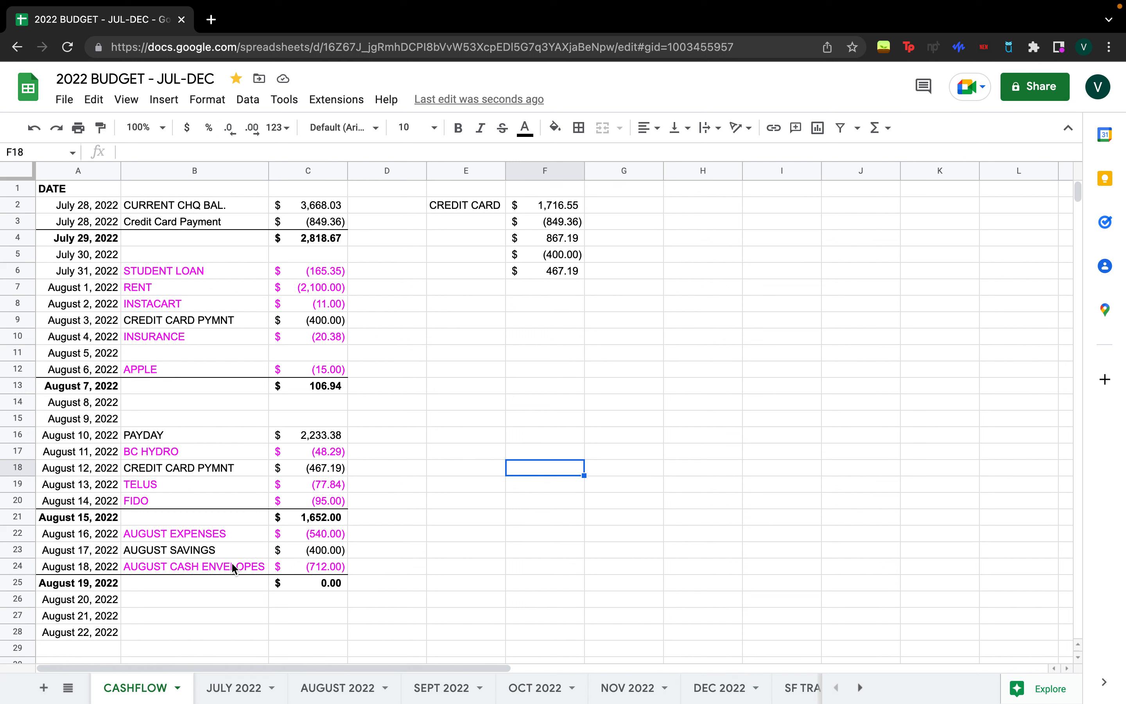
click(328, 540)
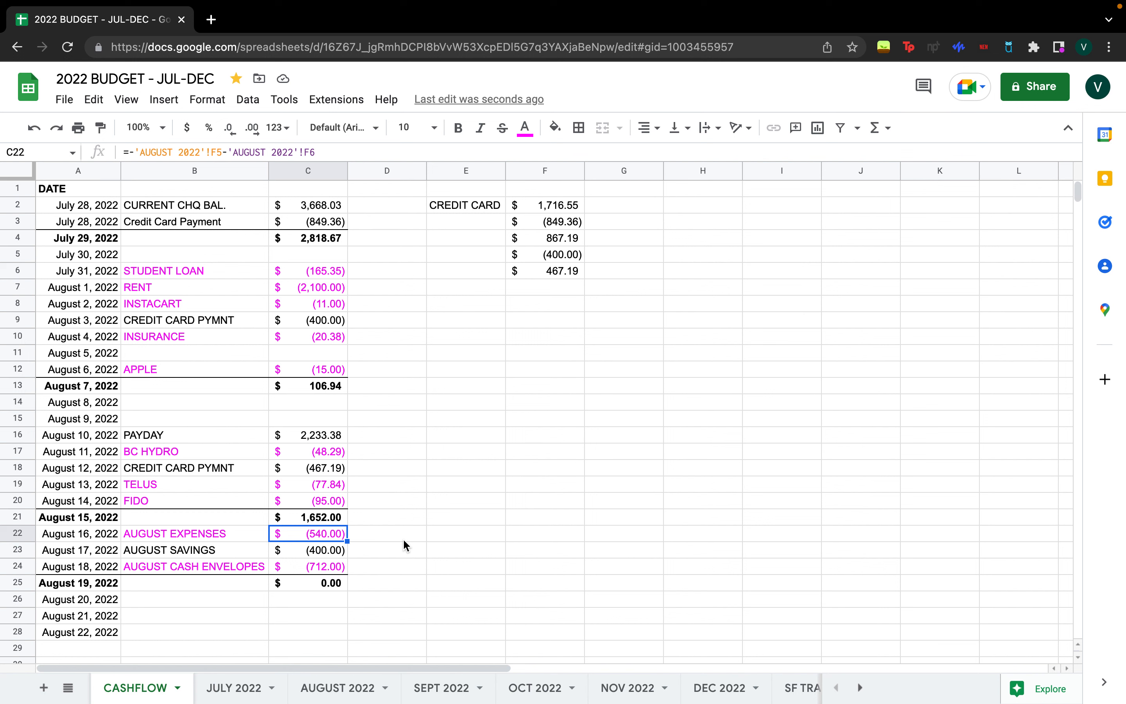
click(372, 568)
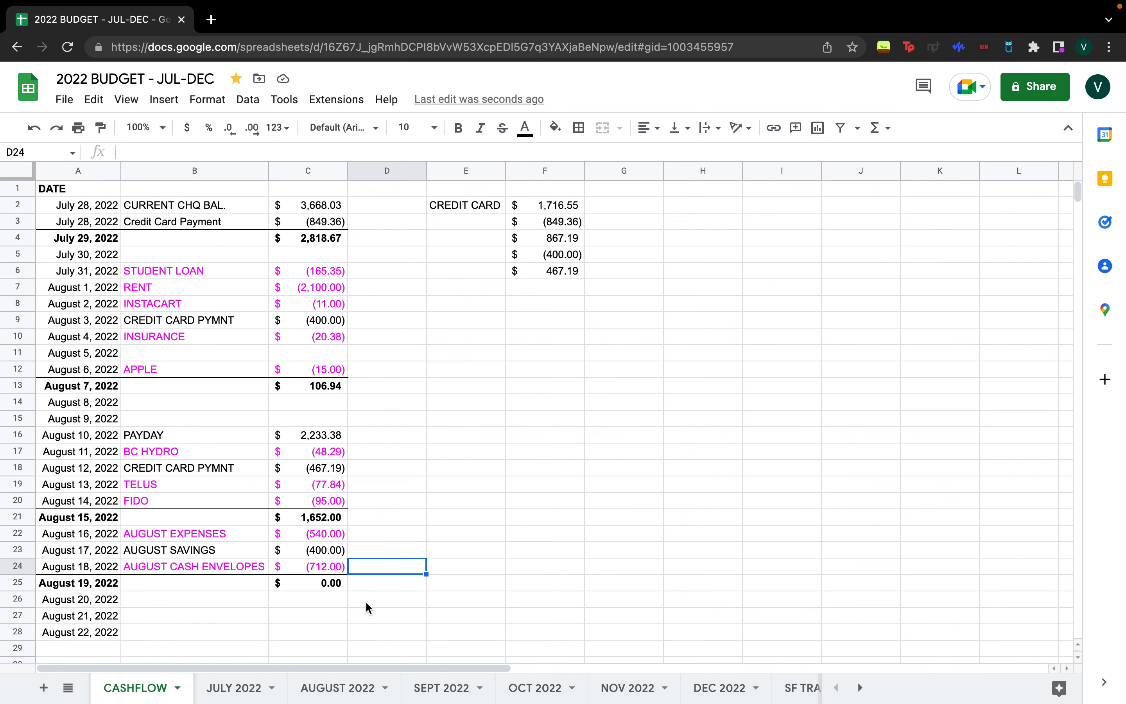
- On the JULY 2022 sheet, examine the remaining amounts for GROCERY in H5 and CLOTHES + SHOES in H23
click(237, 694)
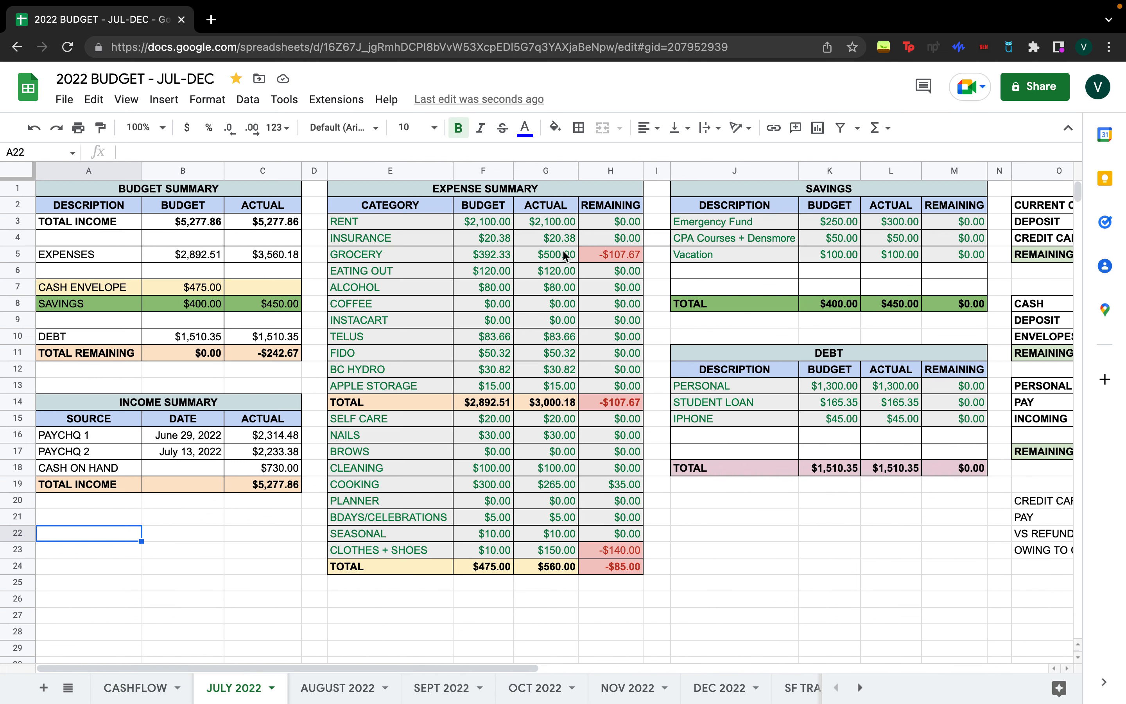
click(619, 255)
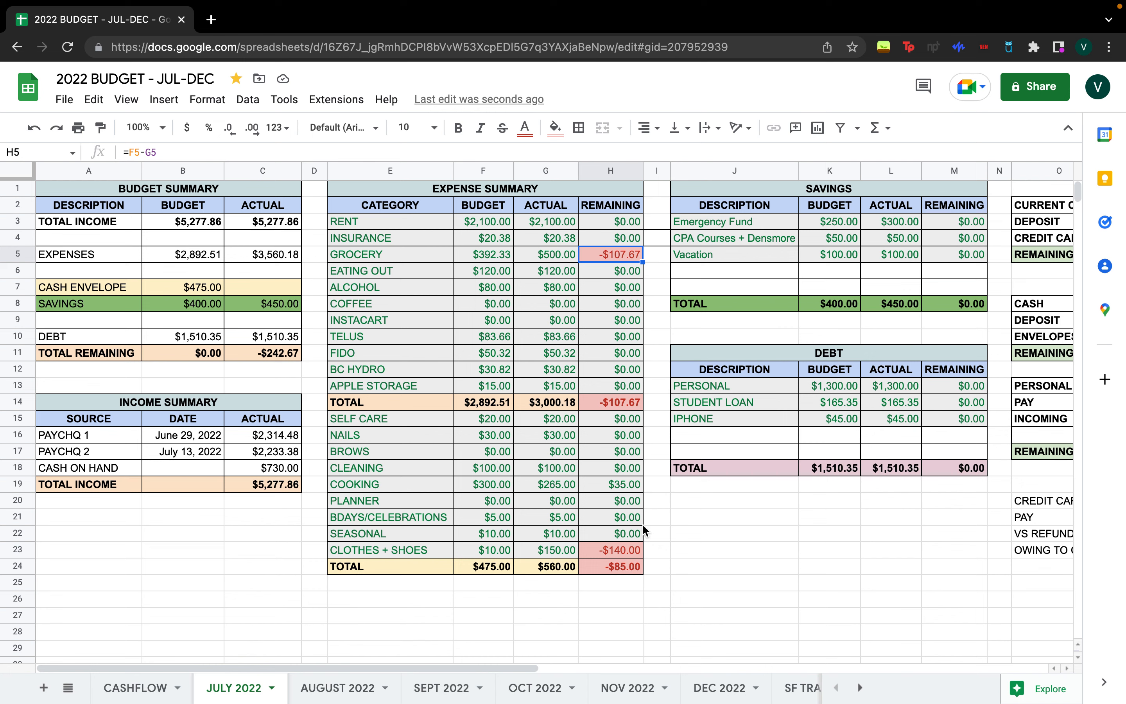
super+click(619, 552)
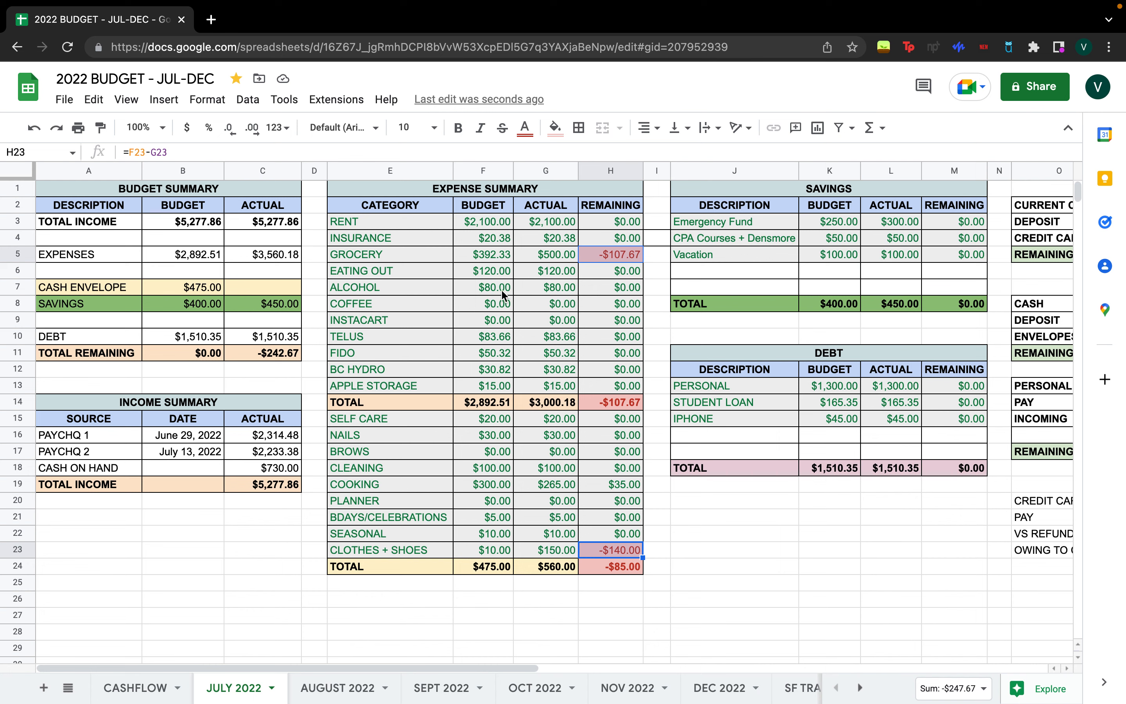
click(154, 696)
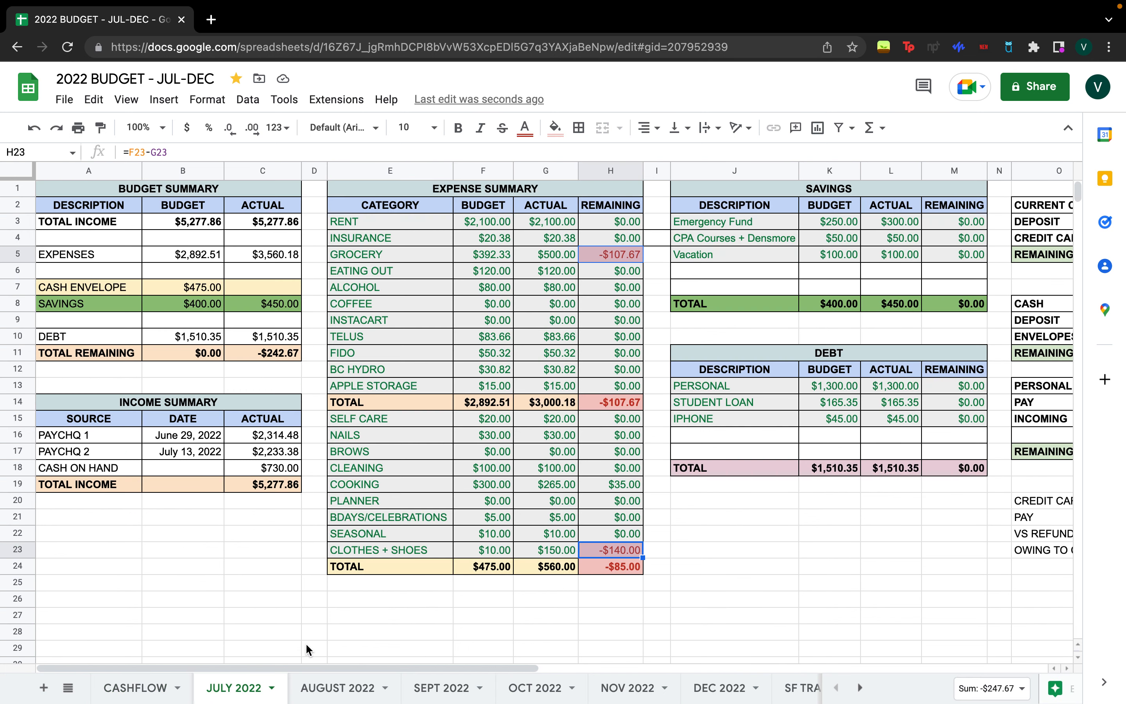
click(612, 258)
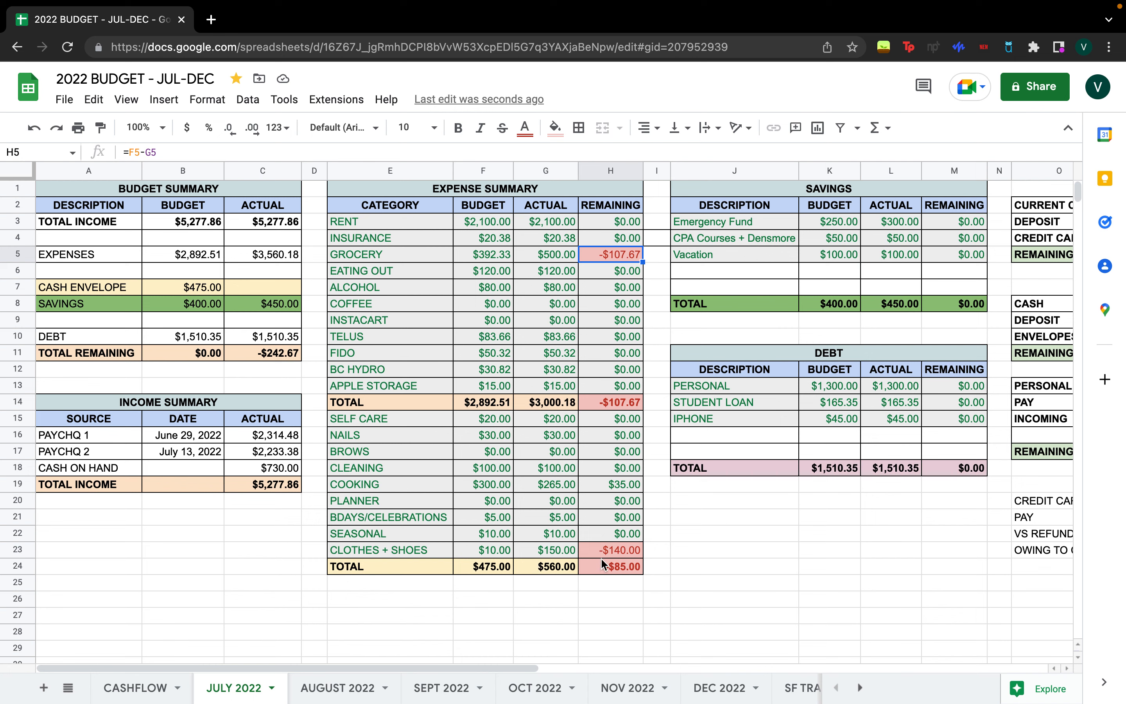
click(620, 555)
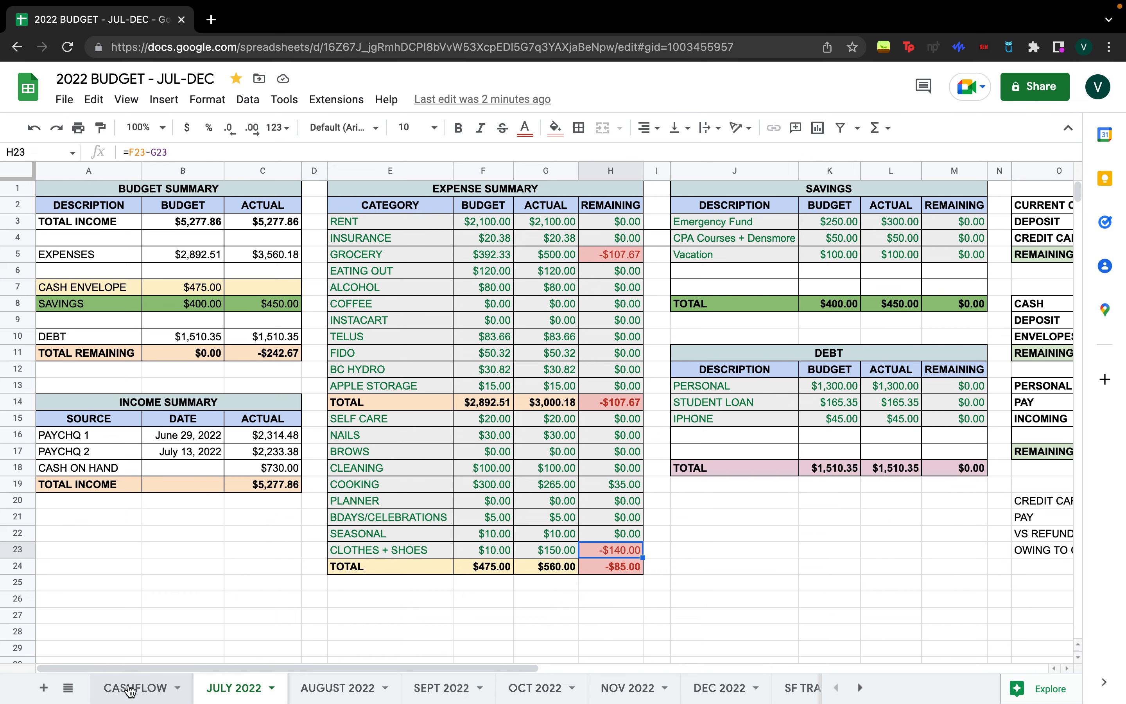
- Centre-align the whole DATE column A on the CASHFLOW sheet
click(130, 689)
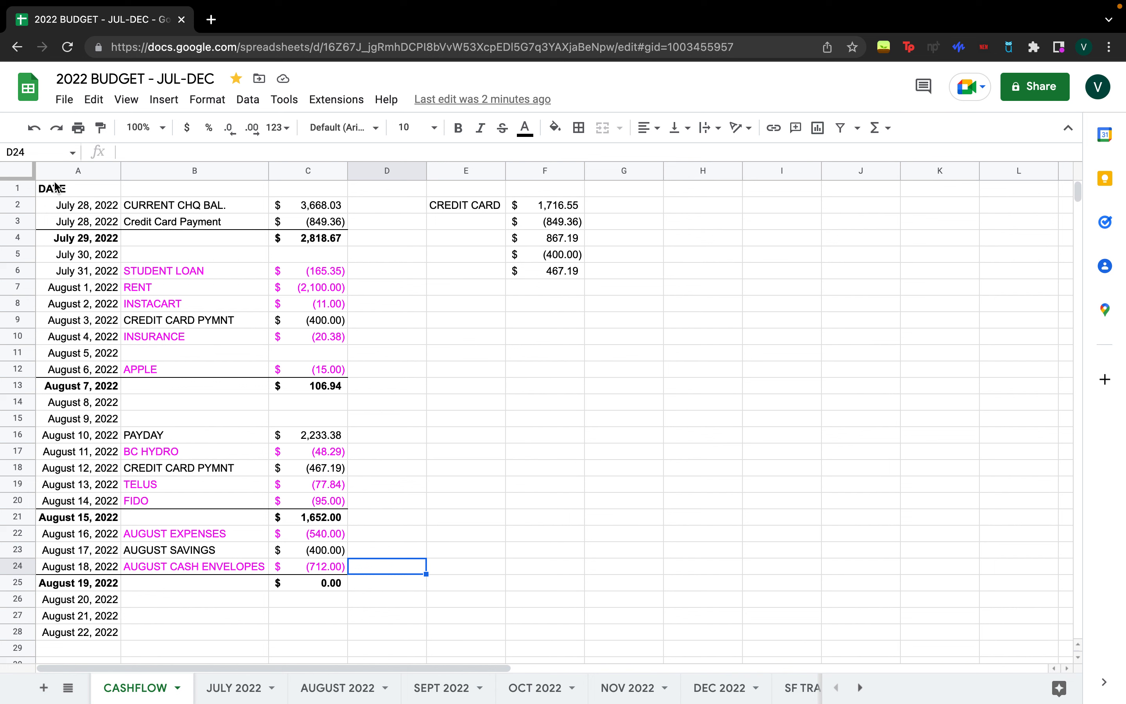
click(76, 171)
click(644, 128)
click(674, 159)
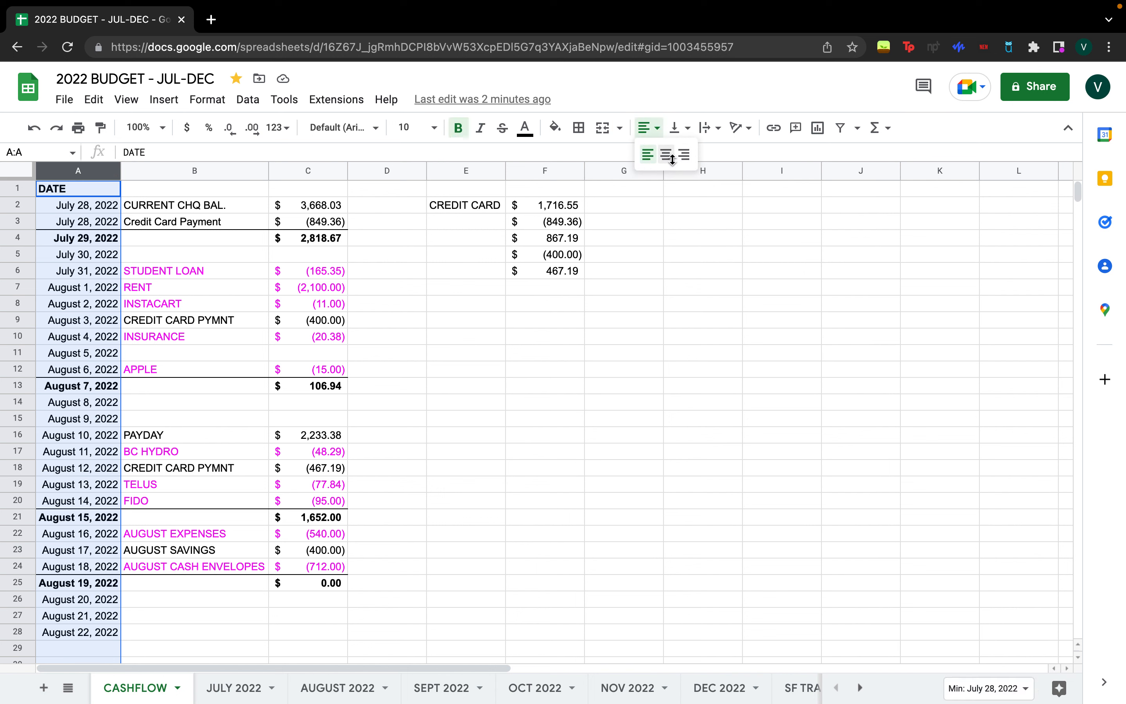
click(410, 235)
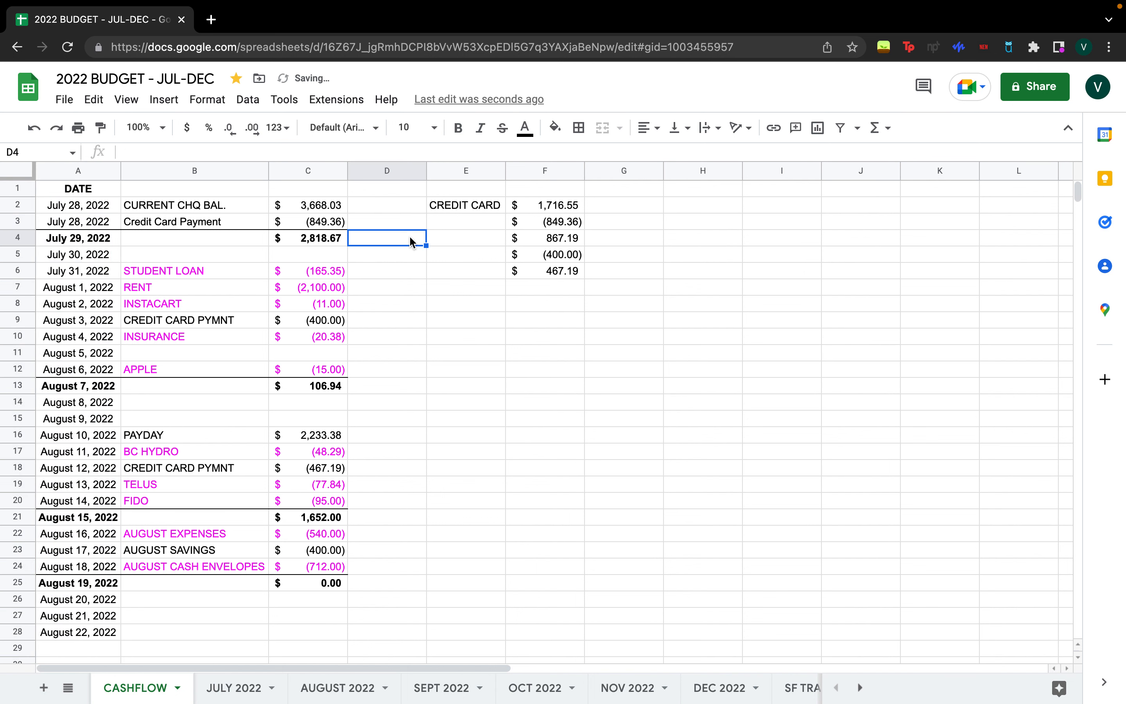
mouse_move(841, 4)
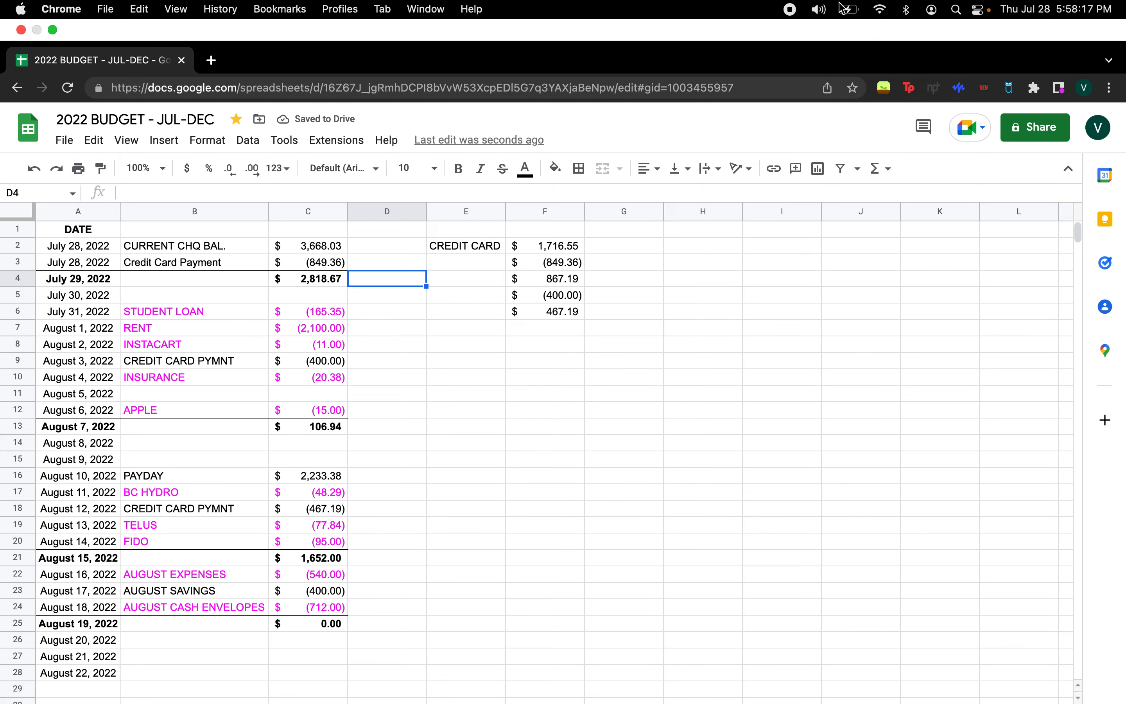